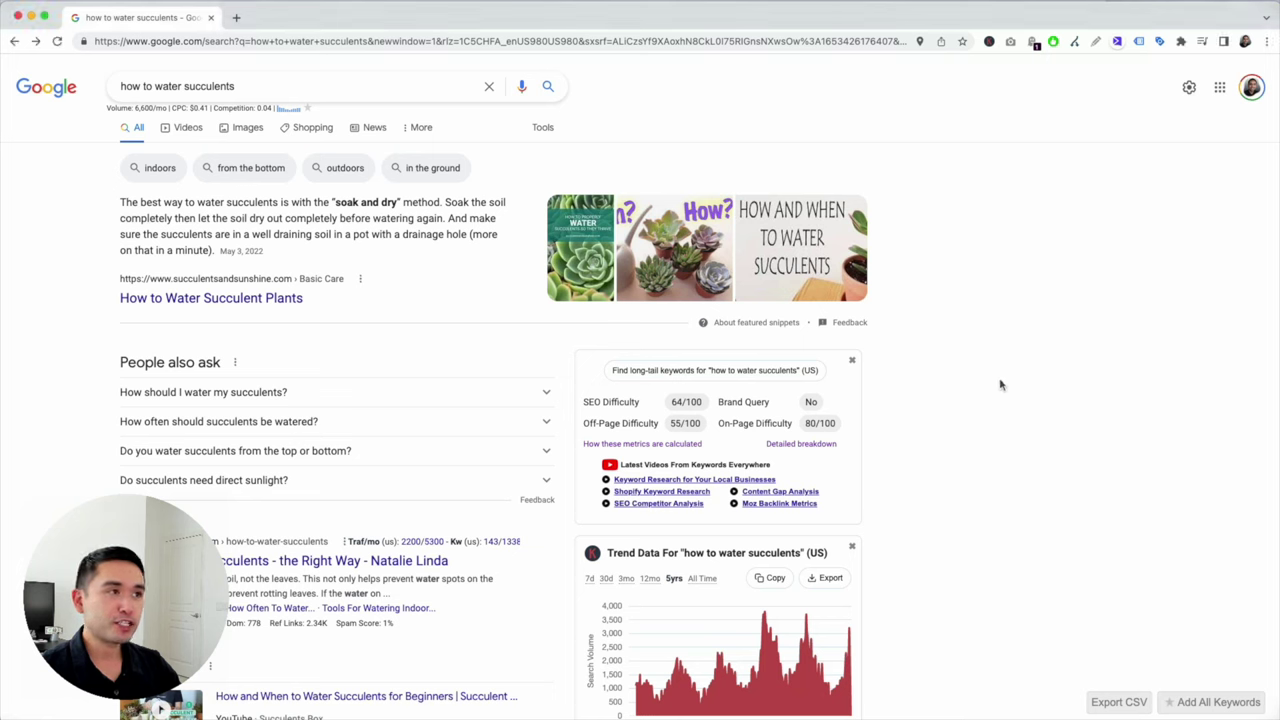
# Step: View the Keywords Everywhere extension's tools, and examine the monthly search volume for "how to water succulents"
pyautogui.click(989, 41)
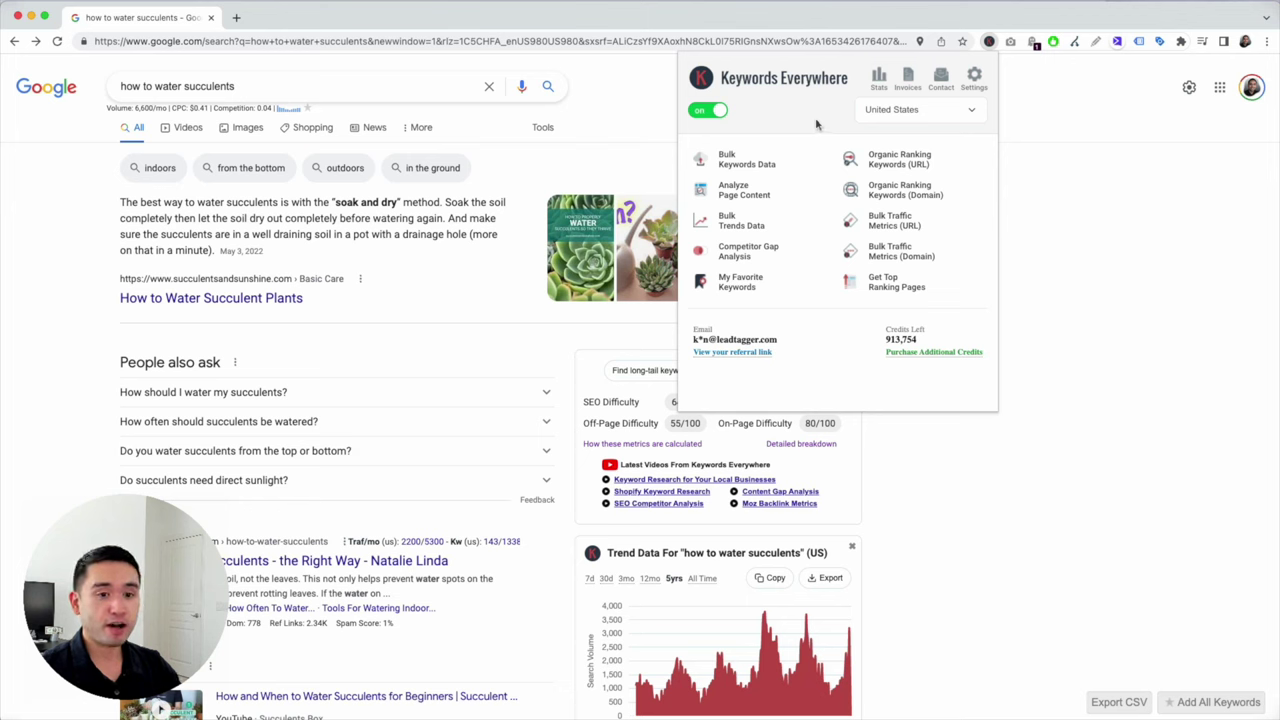
pyautogui.click(628, 131)
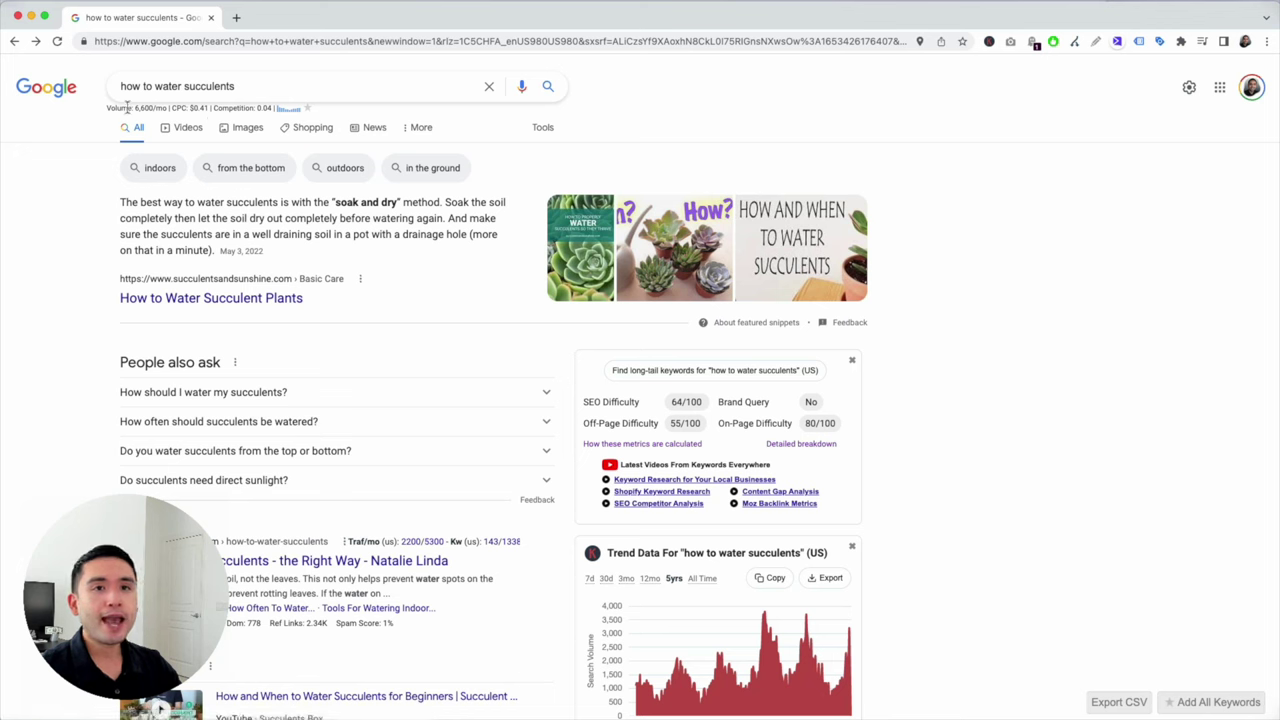
pyautogui.moveTo(108, 108); pyautogui.dragTo(156, 109)
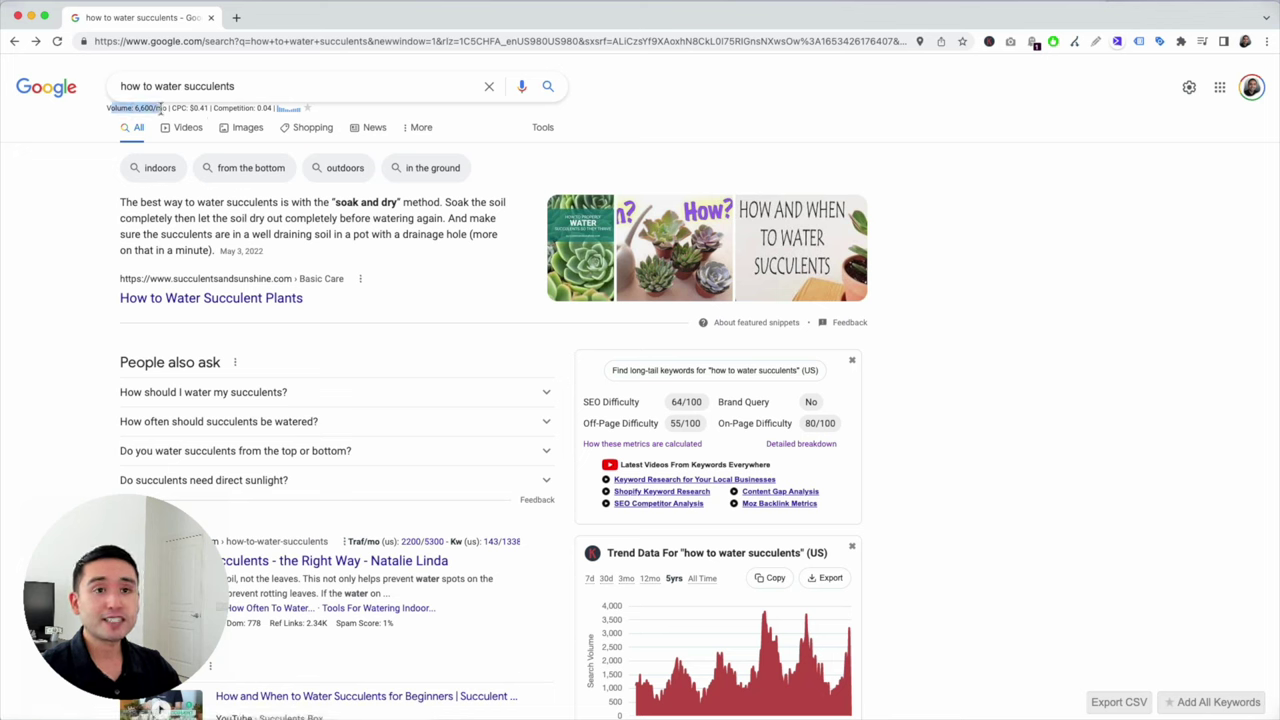
pyautogui.click(140, 110)
pyautogui.moveTo(110, 108); pyautogui.dragTo(195, 107)
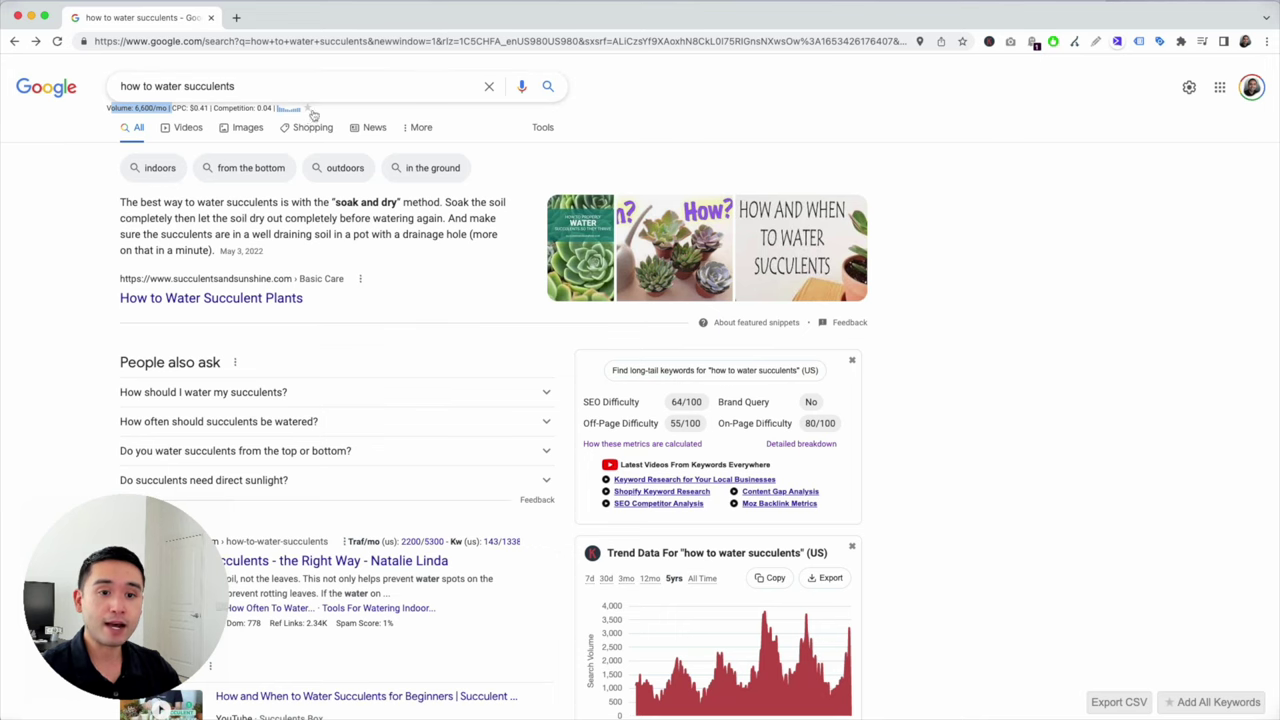
# Step: Look over the keyword widgets beside the search results, including the SEO difficulty and trend data for "how to water succulents"
pyautogui.scroll(-1, 366, 122)
pyautogui.scroll(-2, 366, 122)
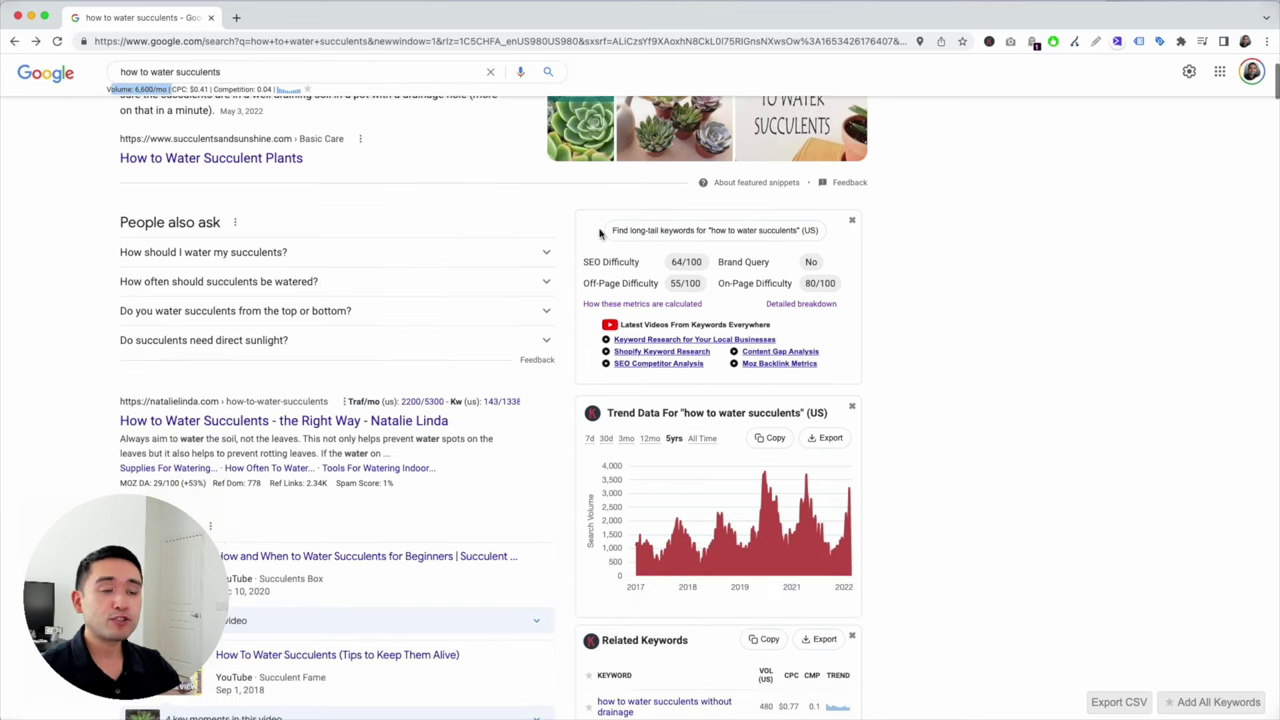
pyautogui.scroll(-7, 725, 280)
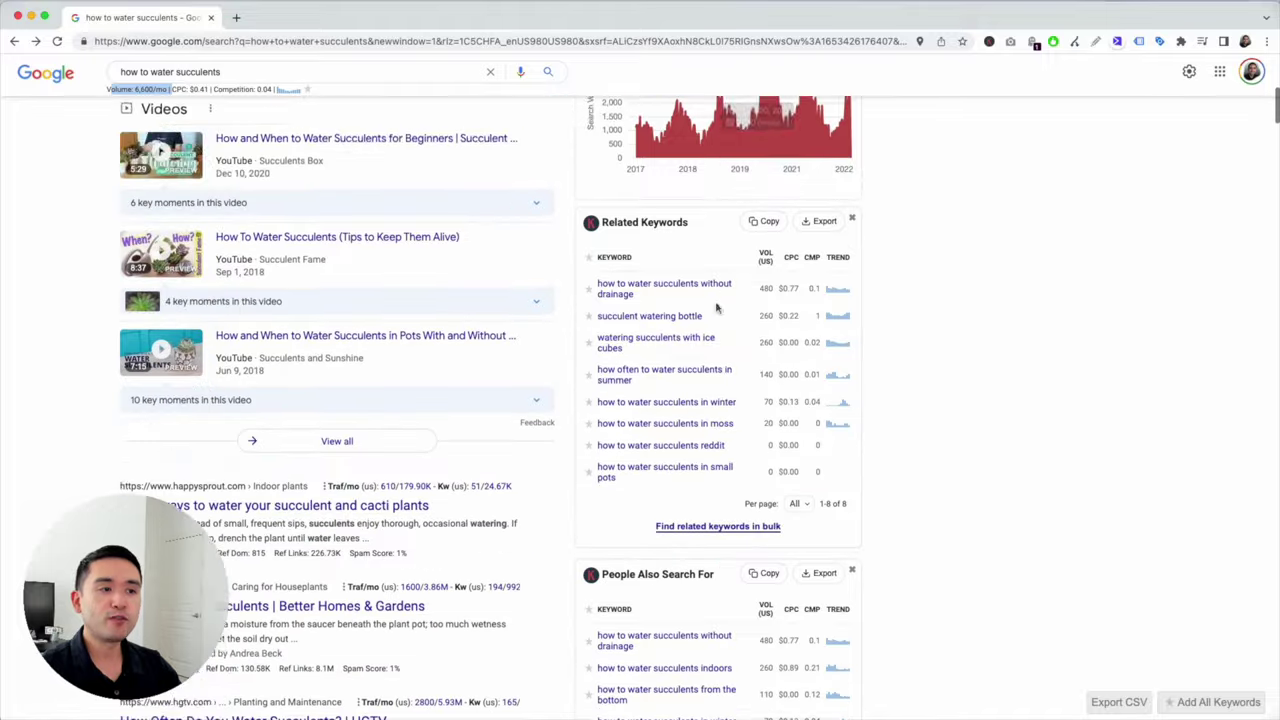
pyautogui.scroll(10, 717, 307)
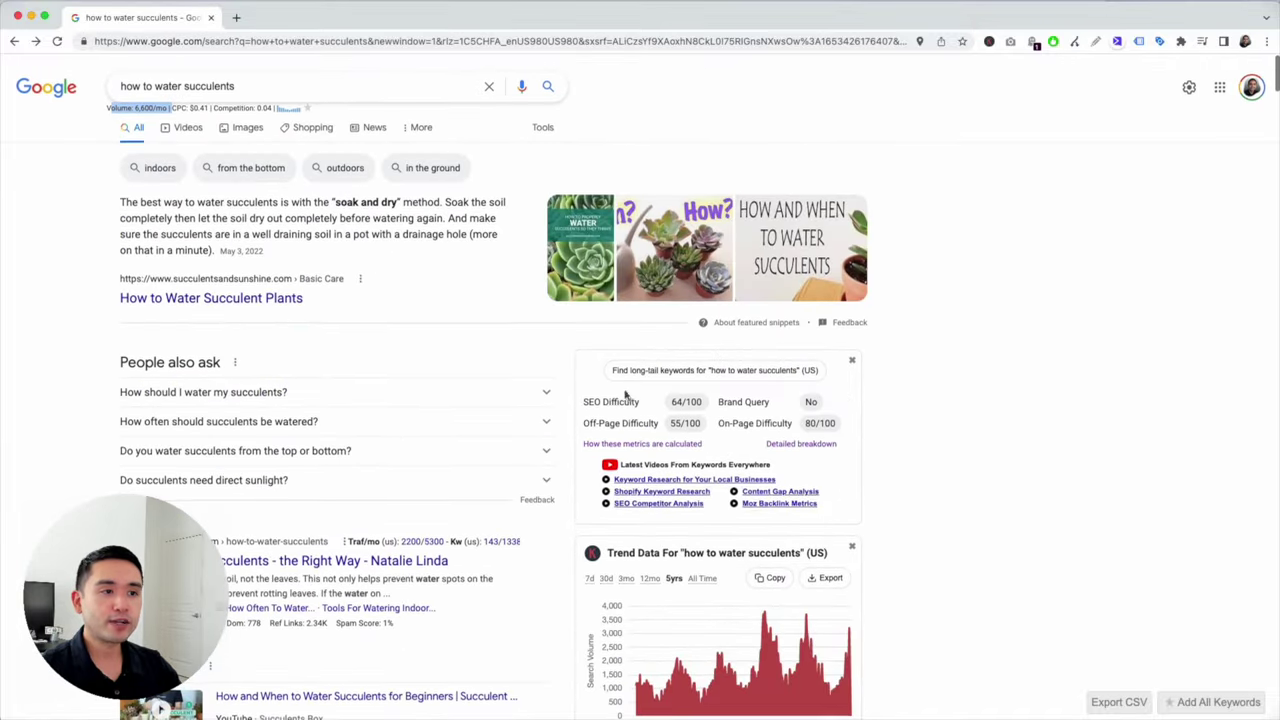
pyautogui.scroll(-1, 680, 398)
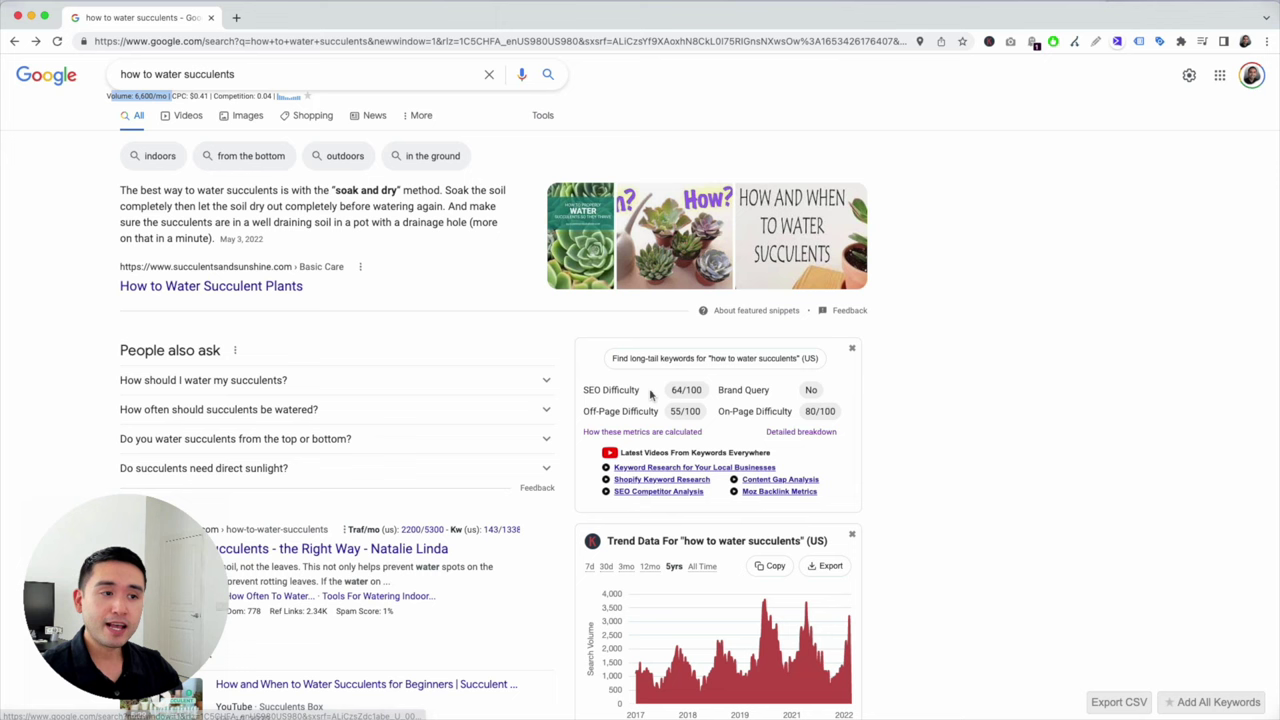
pyautogui.click(603, 335)
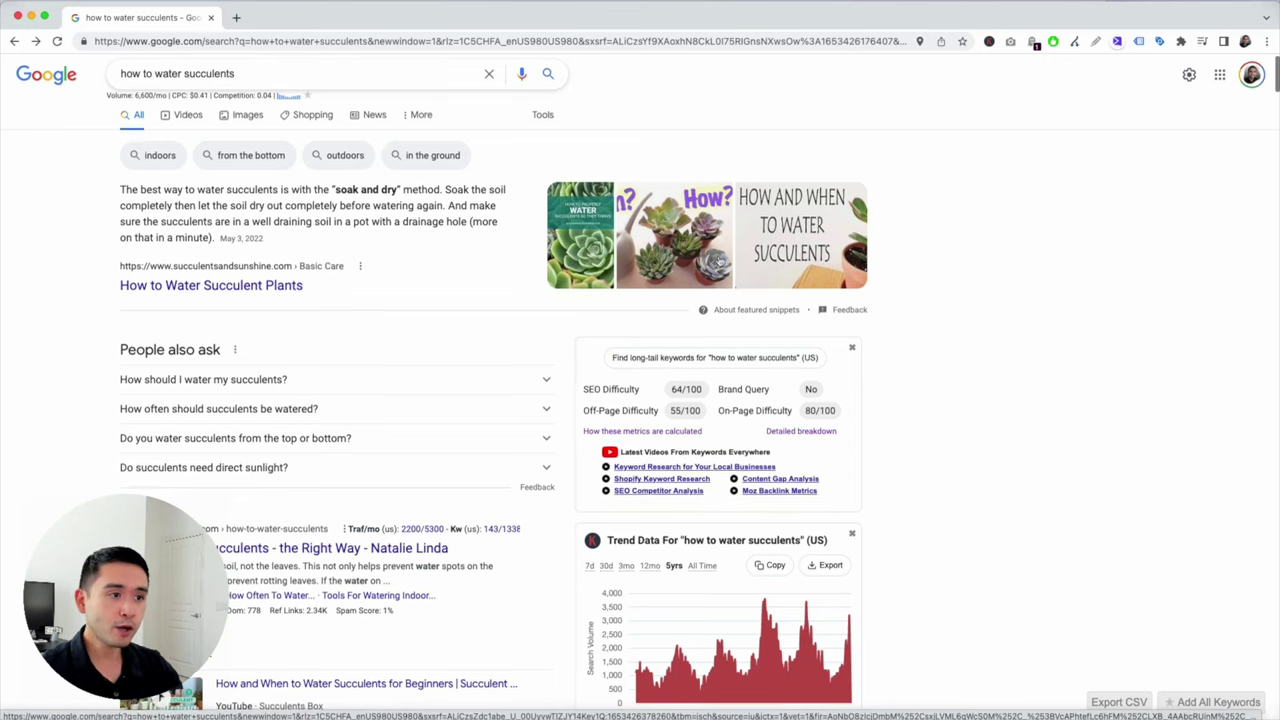
# Step: Add "how to water succulents without drainage" from the Related Keywords list to the favorite keywords
pyautogui.scroll(-1, 710, 262)
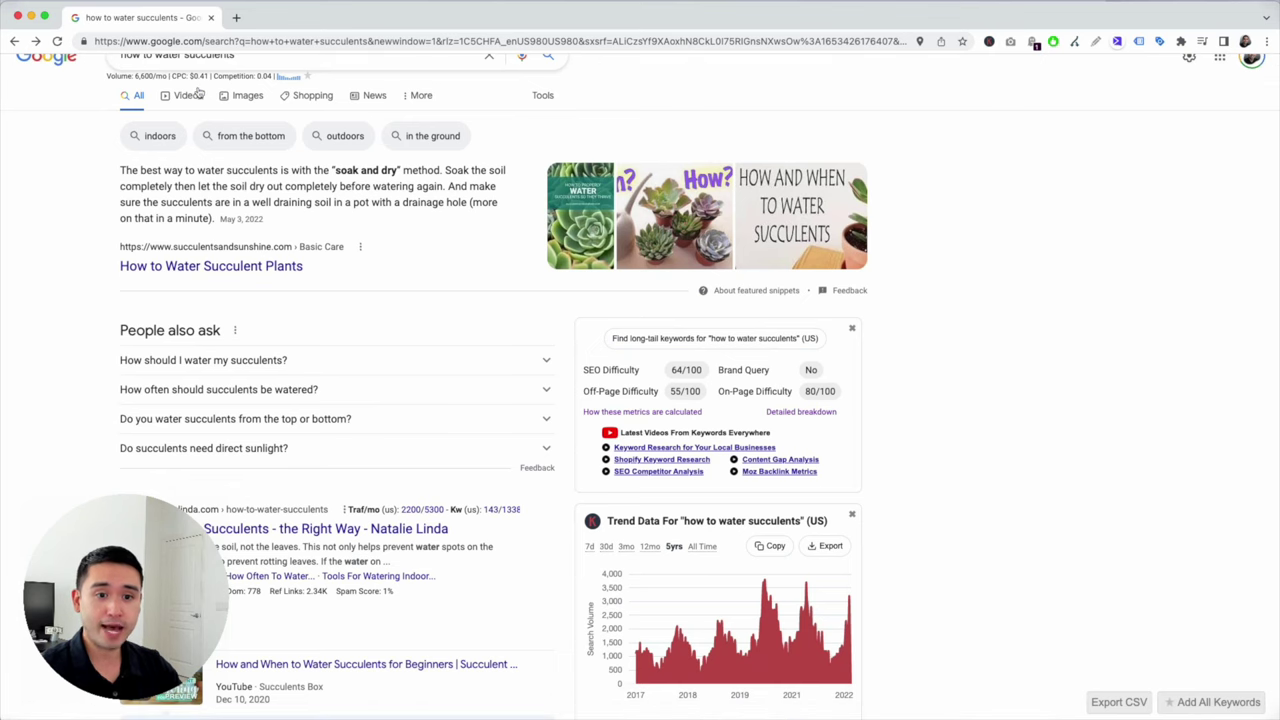
pyautogui.scroll(-3, 814, 257)
pyautogui.scroll(-6, 755, 237)
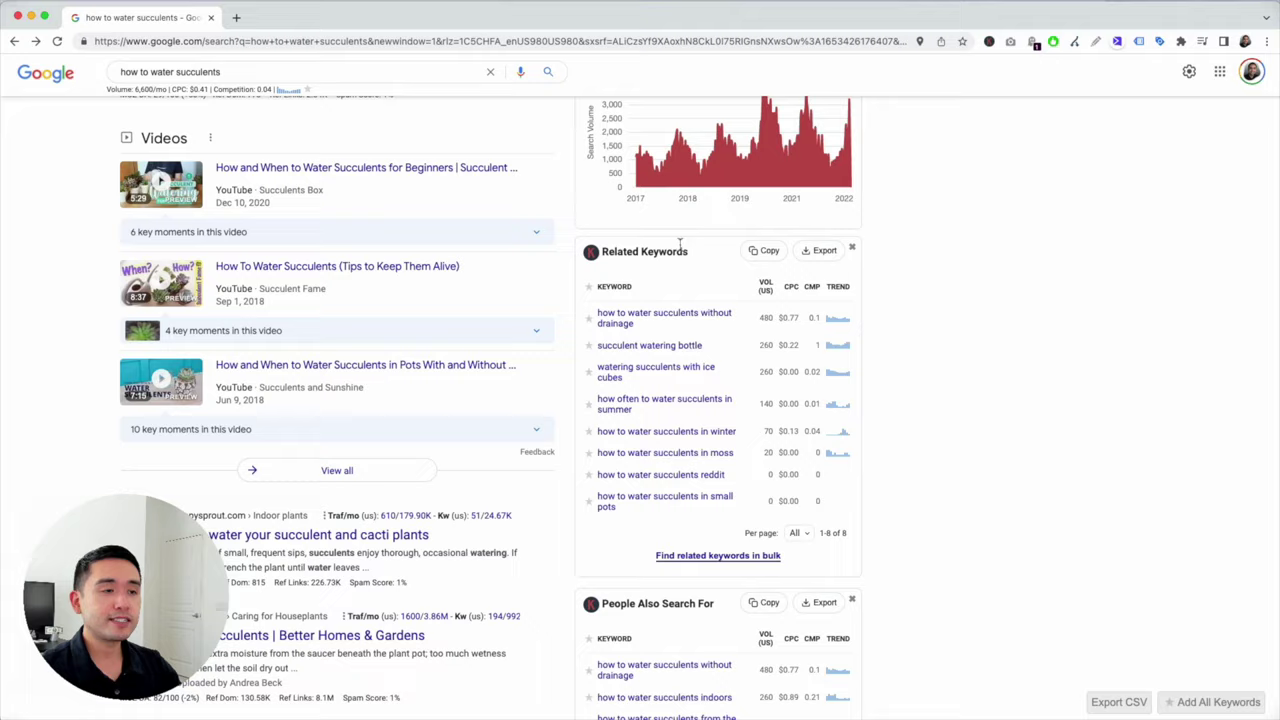
pyautogui.scroll(-4, 686, 249)
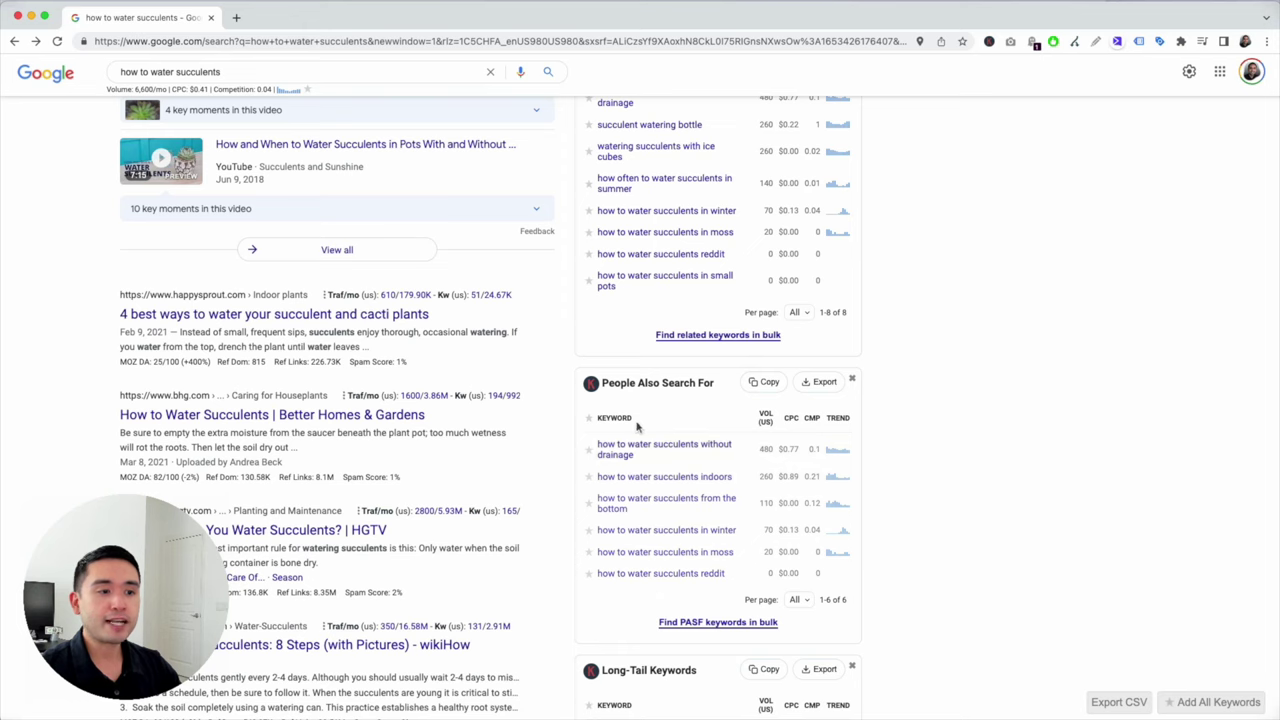
pyautogui.scroll(1, 637, 423)
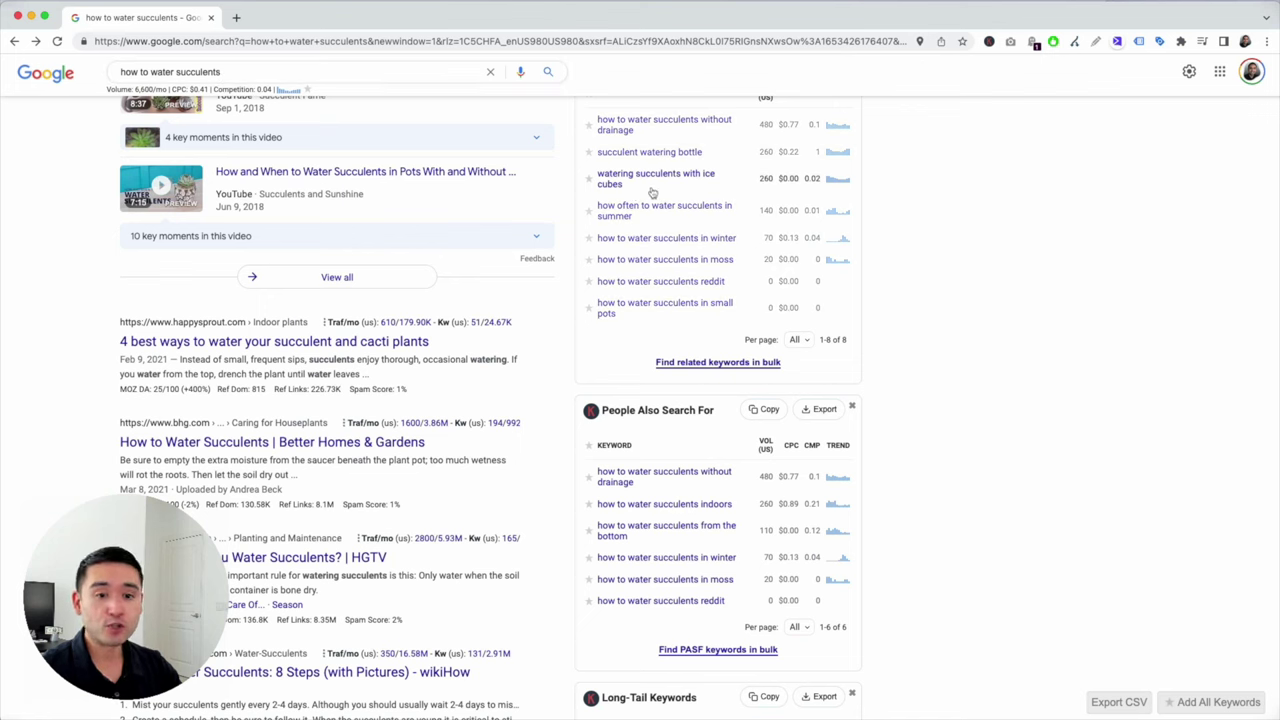
pyautogui.scroll(2, 672, 190)
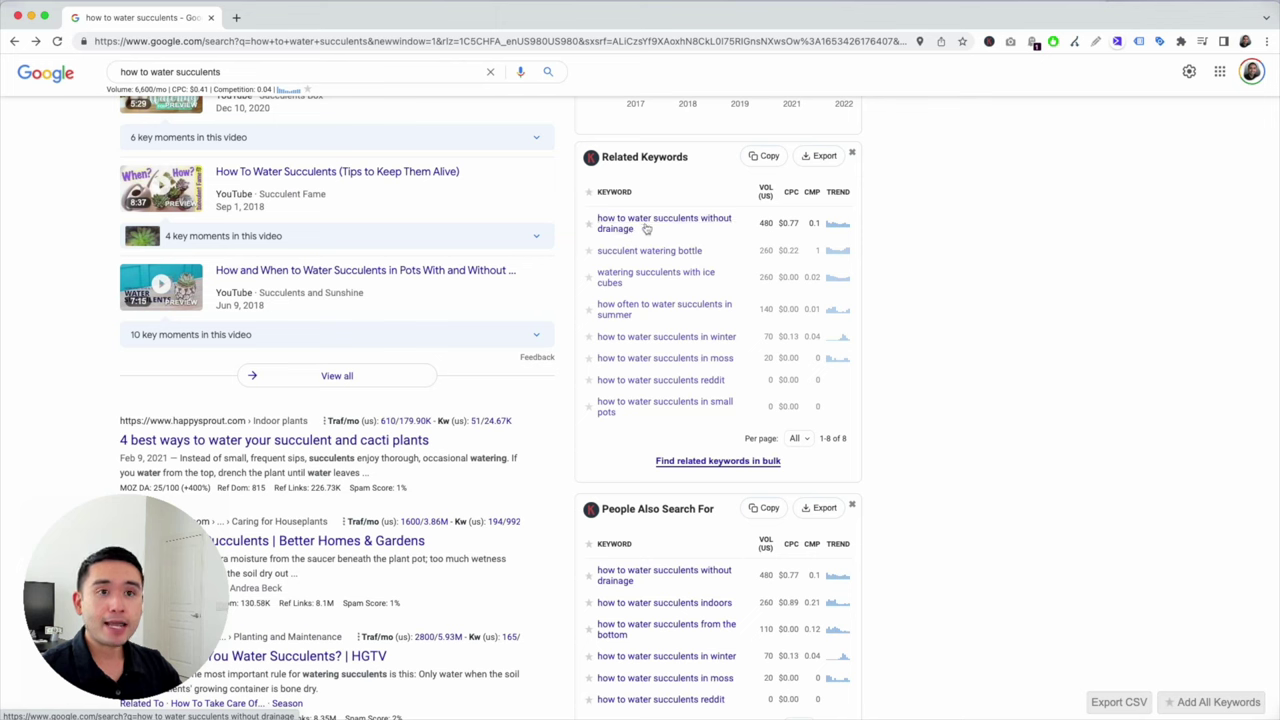
pyautogui.click(589, 224)
# Step: Add "how to water succulents from the bottom" from the People Also Search For list to the favorites and check its volume
pyautogui.scroll(-4, 763, 240)
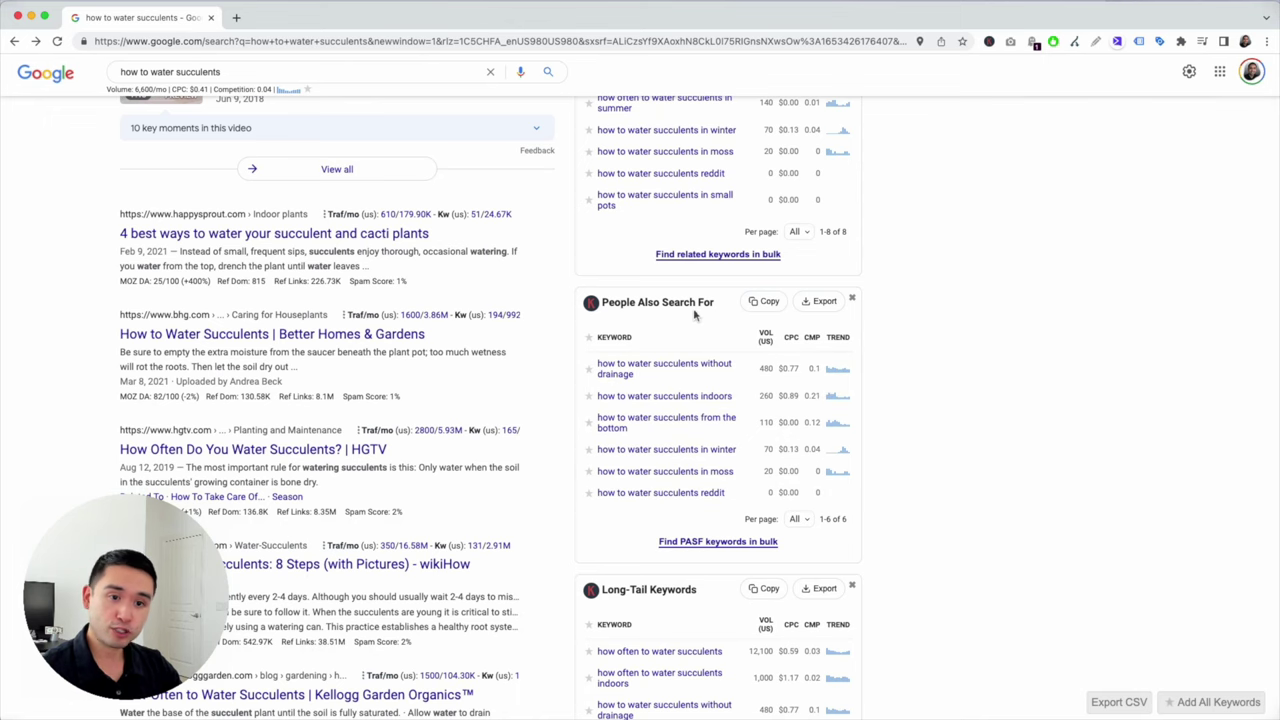
pyautogui.scroll(-2, 695, 315)
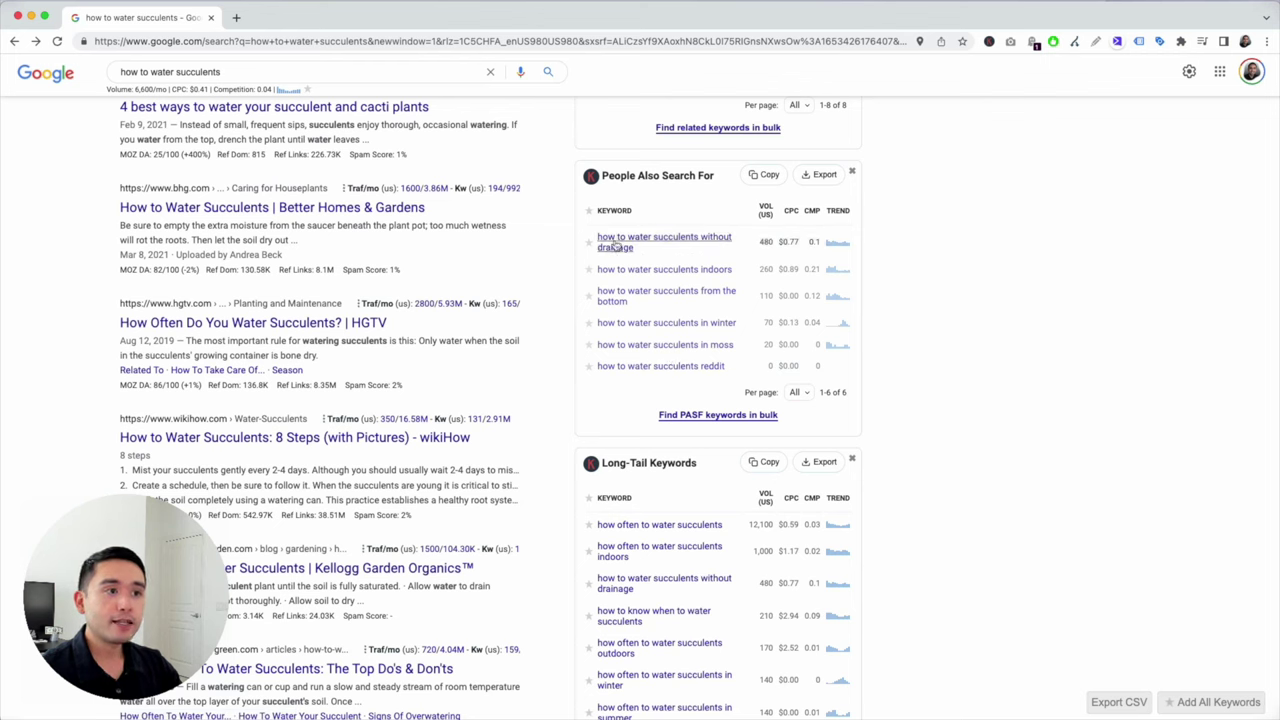
pyautogui.scroll(3, 733, 244)
pyautogui.scroll(3, 733, 244)
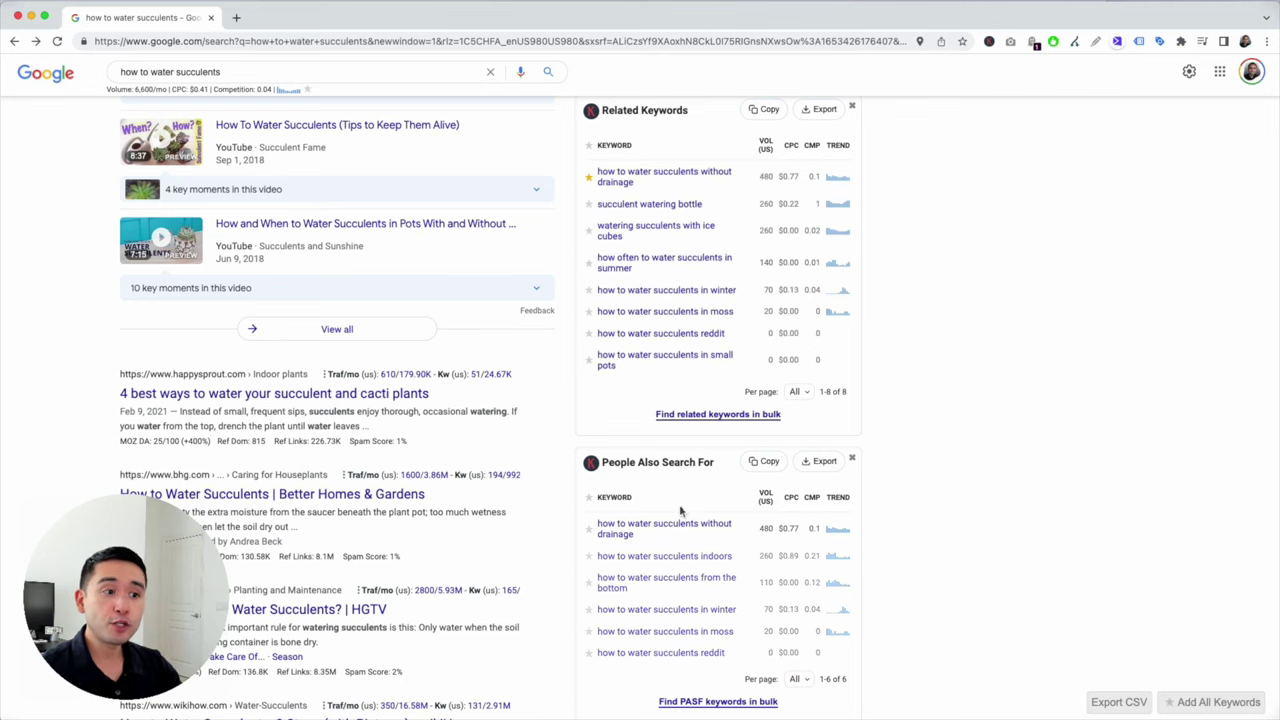
pyautogui.scroll(-1, 717, 430)
pyautogui.scroll(-1, 717, 430)
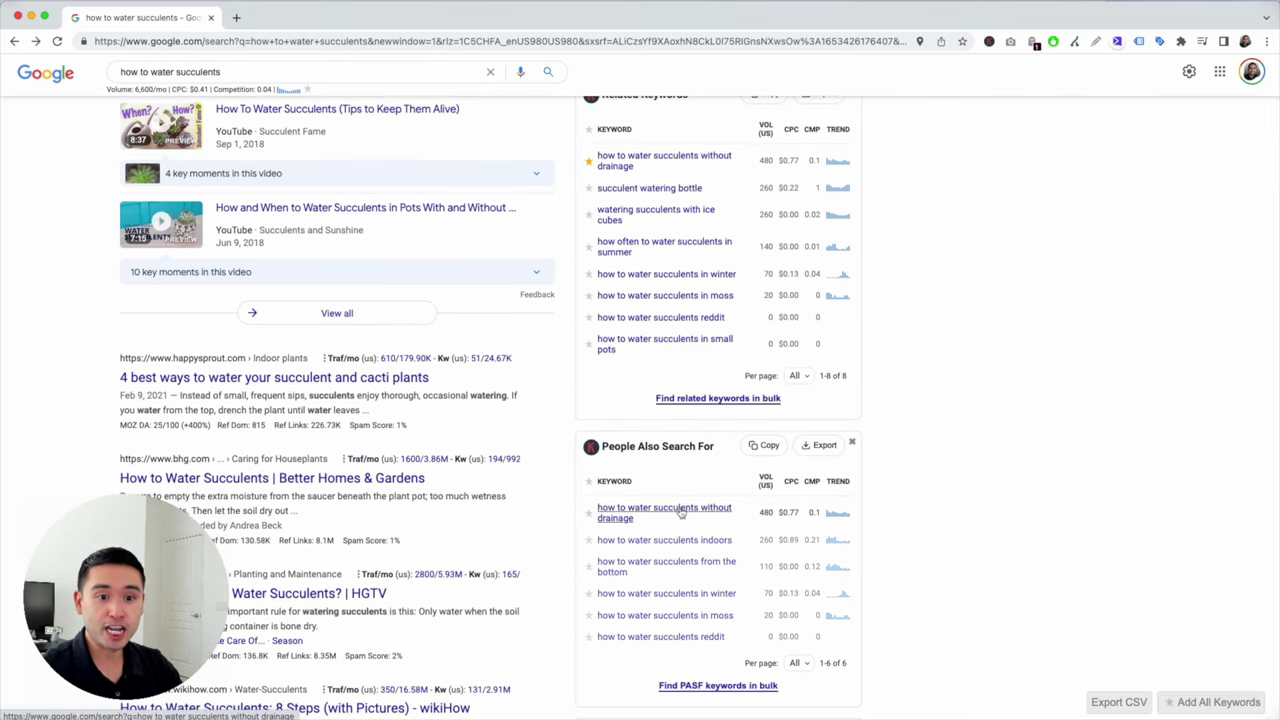
pyautogui.scroll(-1, 680, 513)
pyautogui.scroll(-1, 690, 505)
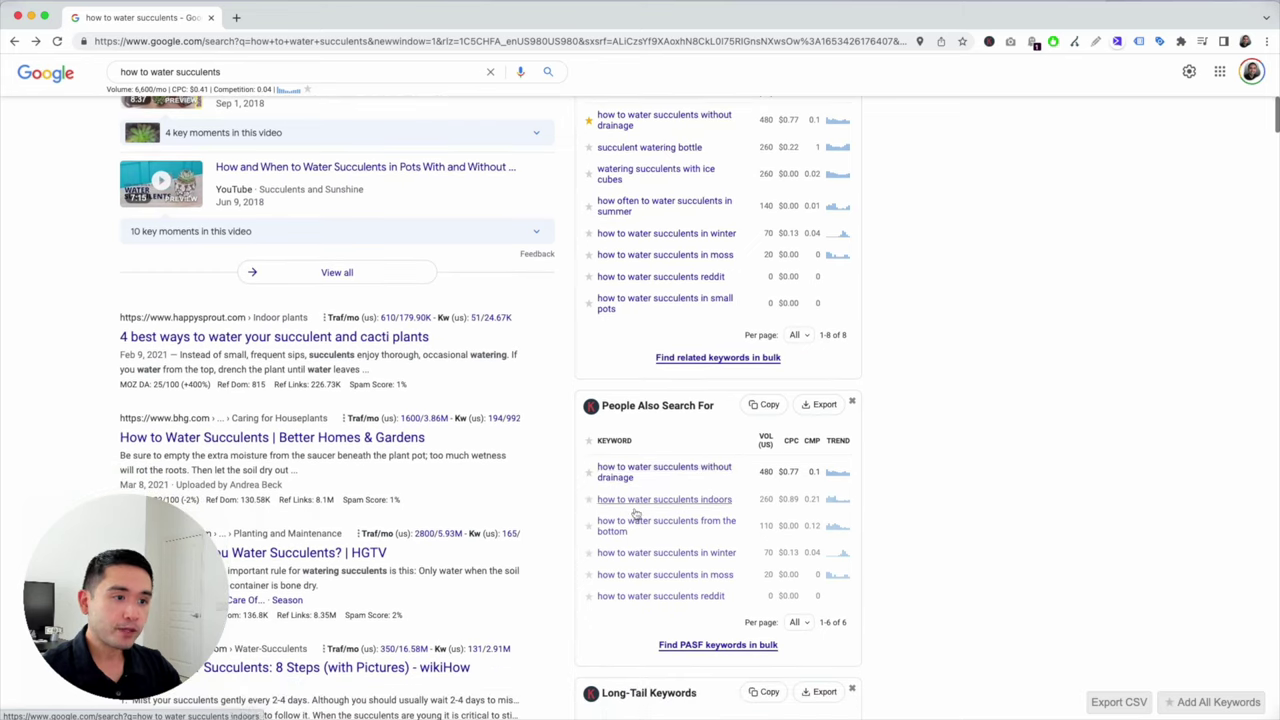
pyautogui.scroll(-1, 705, 510)
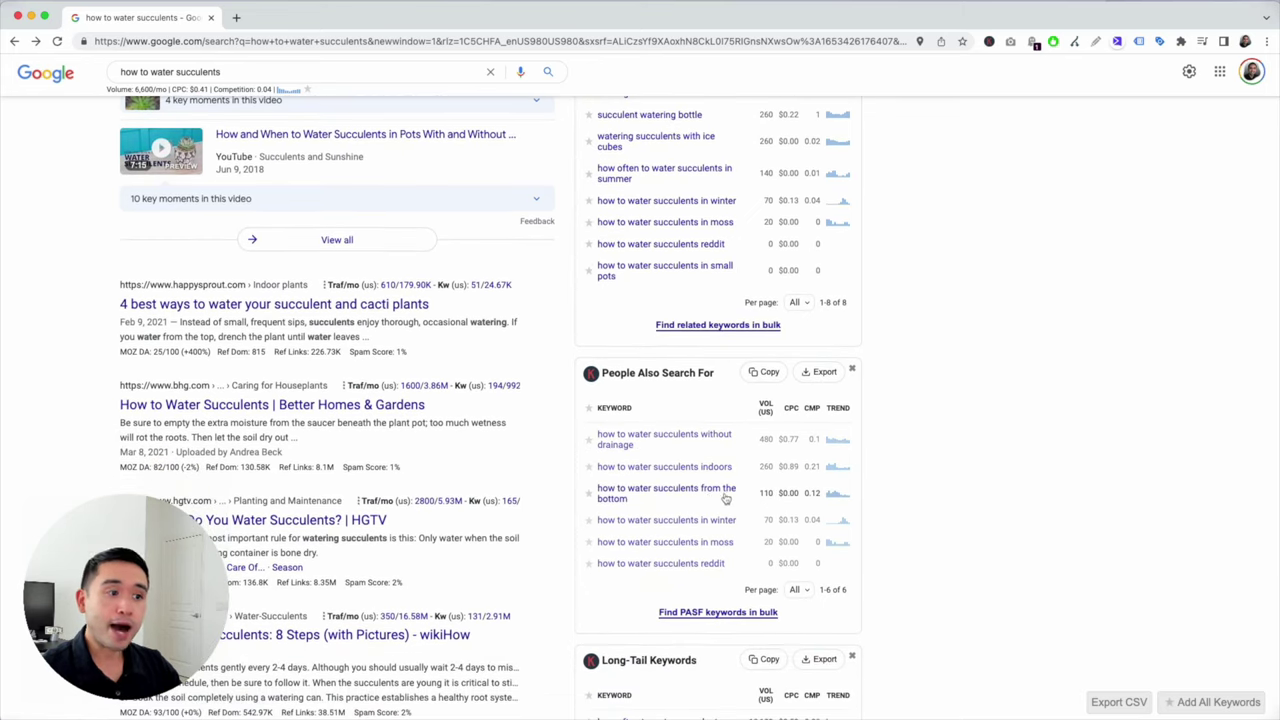
pyautogui.click(589, 495)
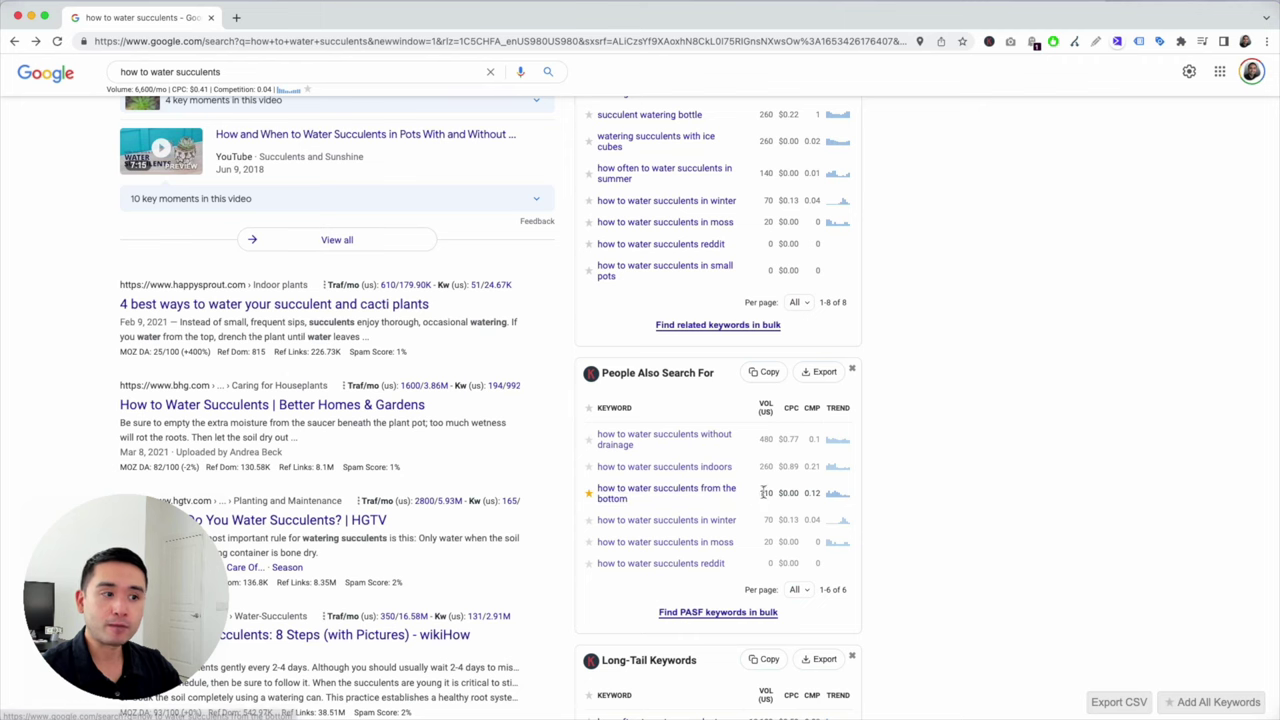
pyautogui.moveTo(761, 492); pyautogui.dragTo(775, 497)
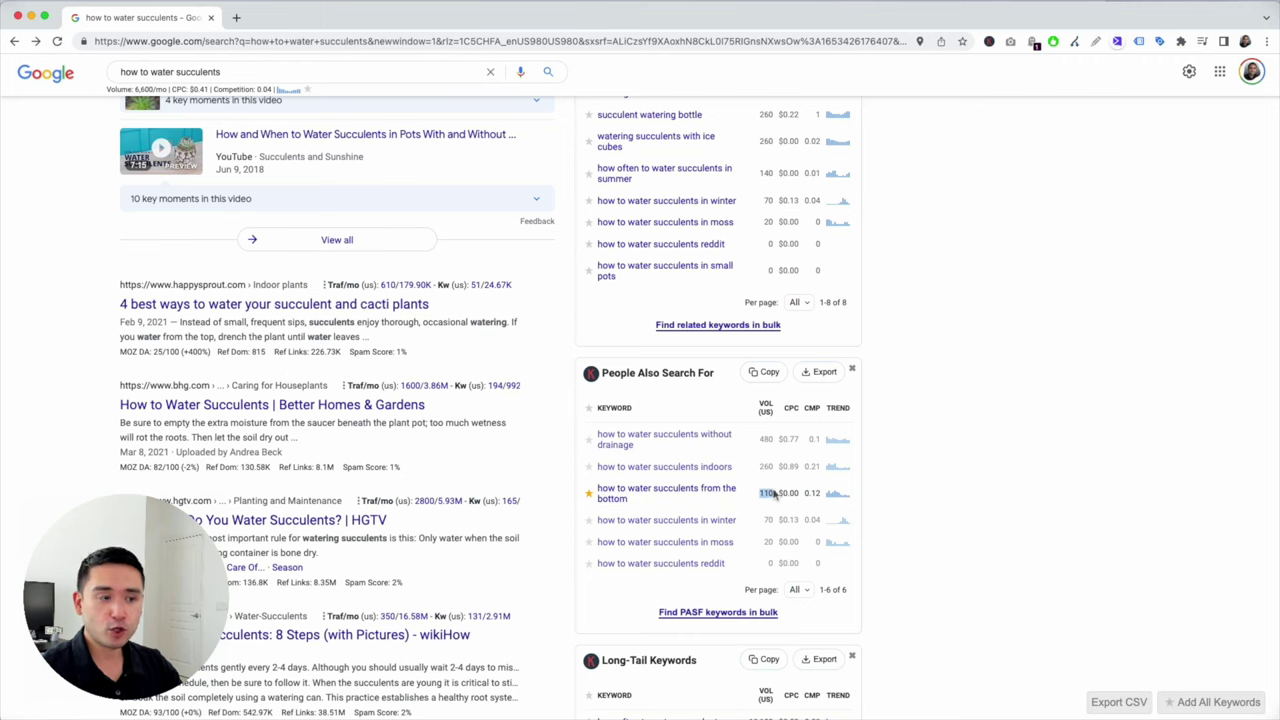
# Step: Check the volume of "how often to water succulents" in the Long-Tail Keywords list and add it to the favorites
pyautogui.scroll(-1, 772, 487)
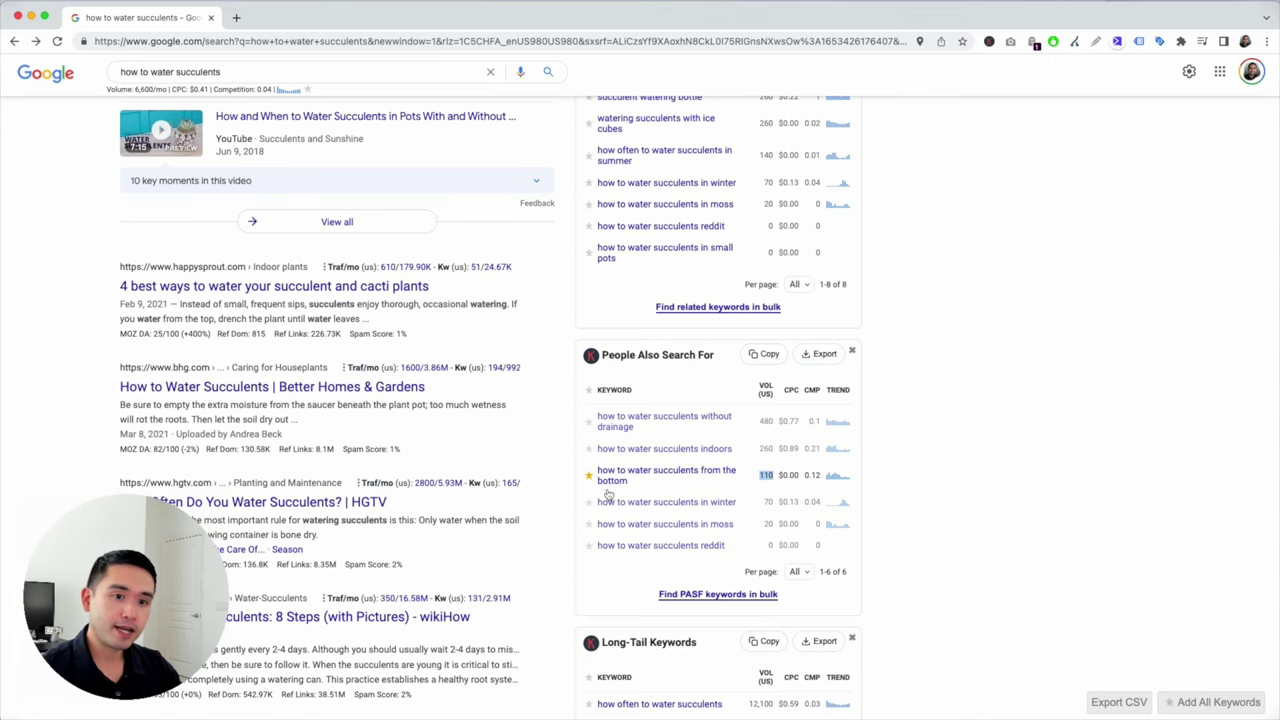
pyautogui.scroll(-5, 771, 457)
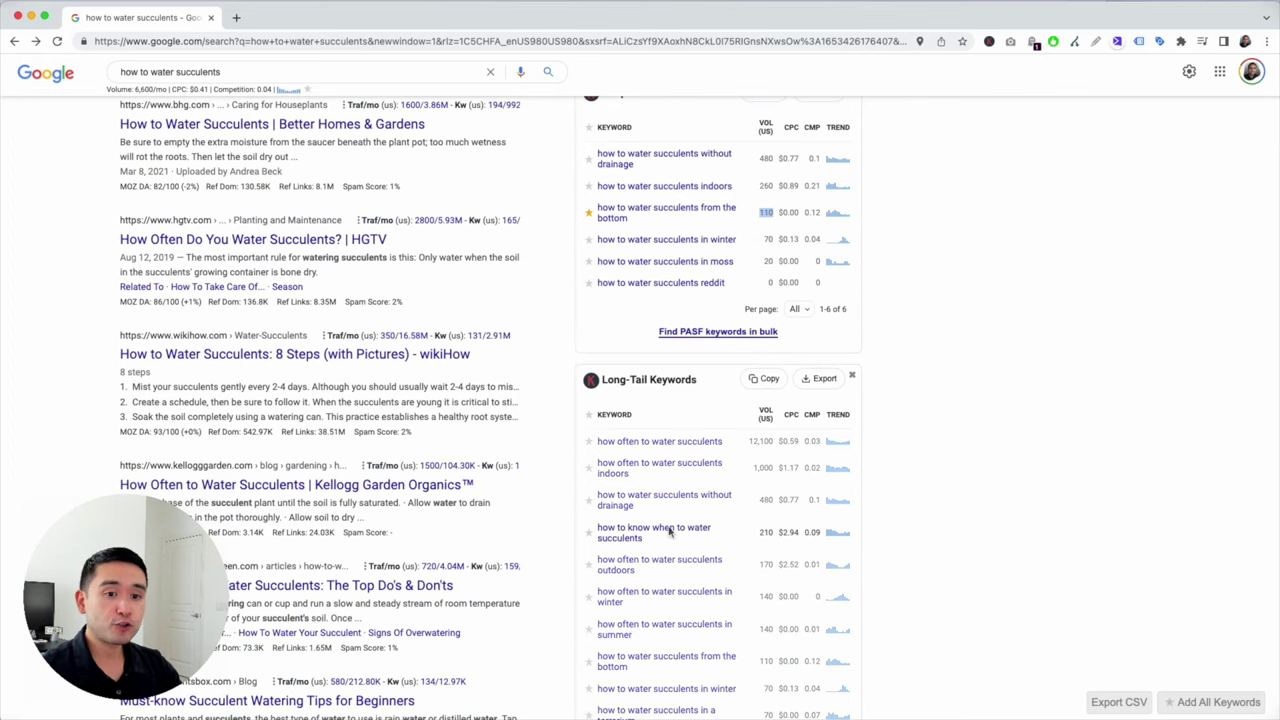
pyautogui.scroll(-5, 672, 530)
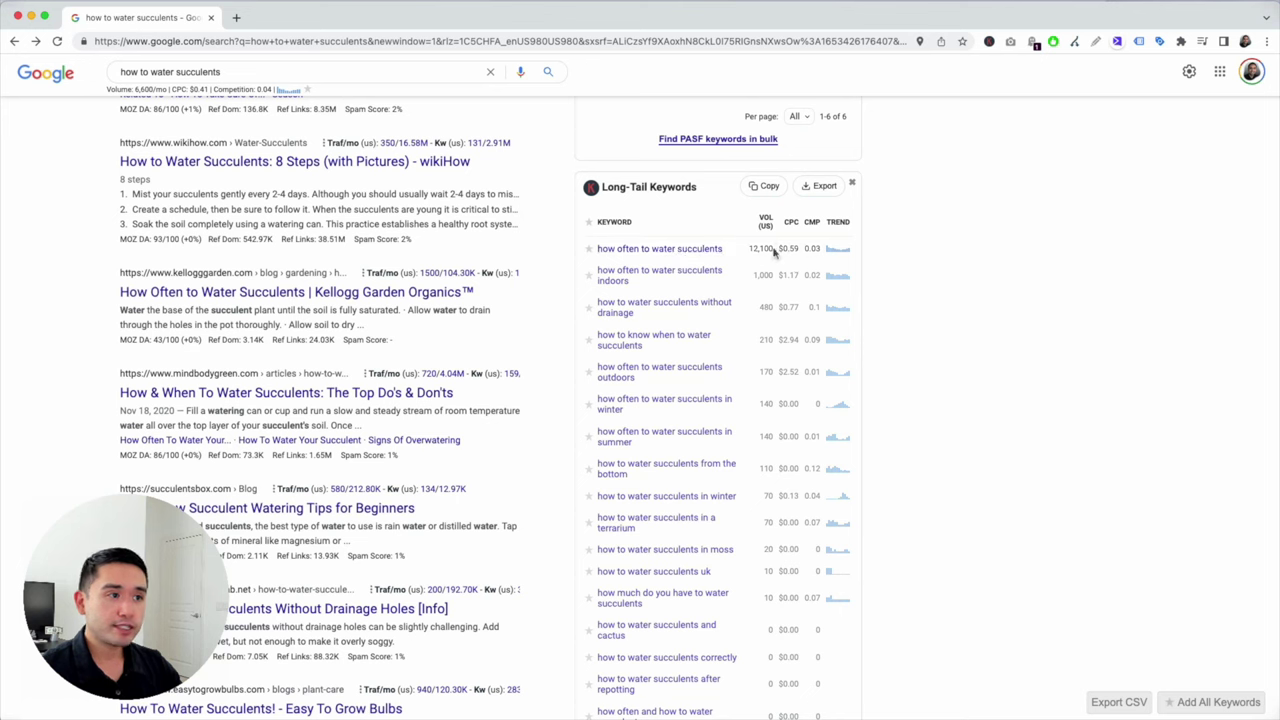
pyautogui.moveTo(765, 226); pyautogui.dragTo(769, 241)
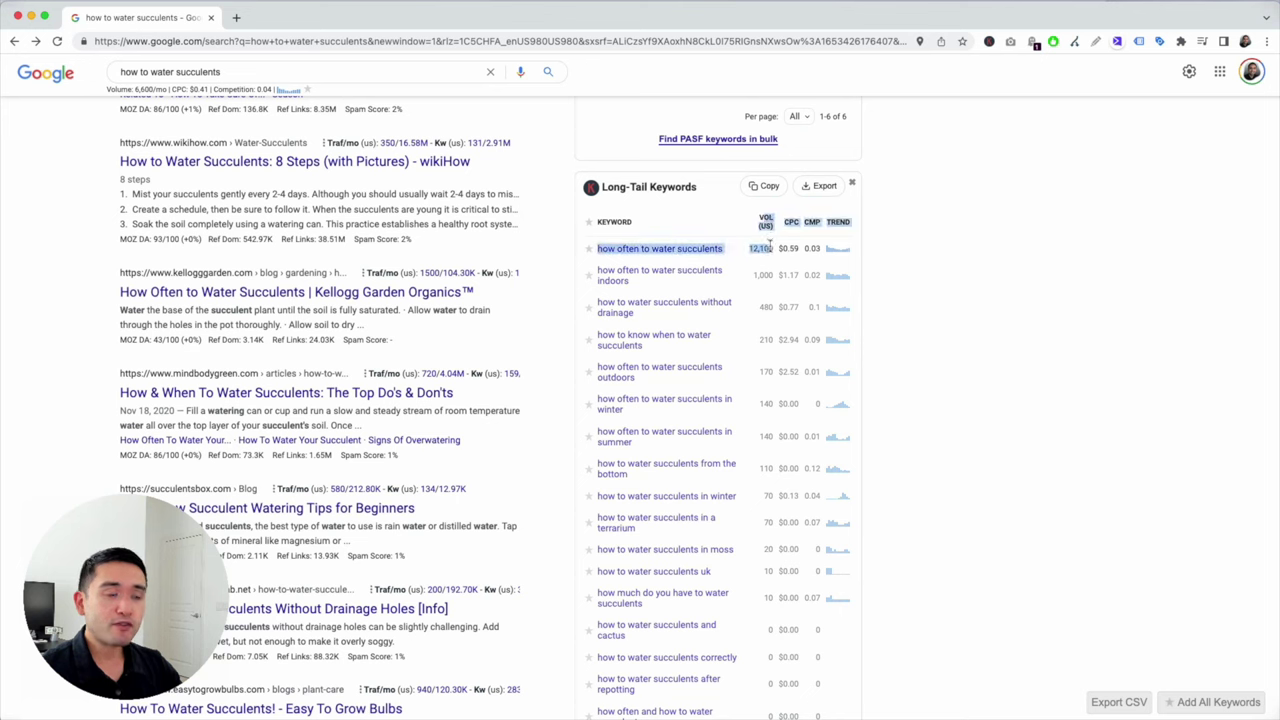
pyautogui.click(760, 248)
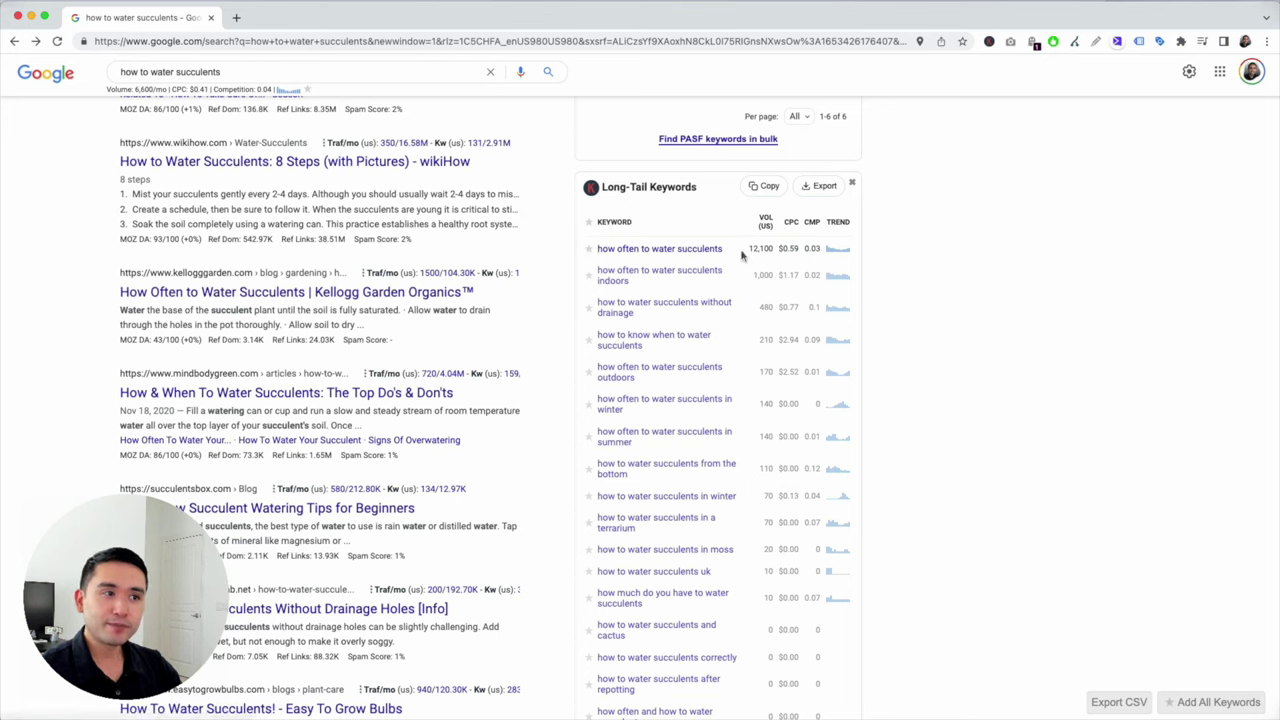
pyautogui.click(589, 249)
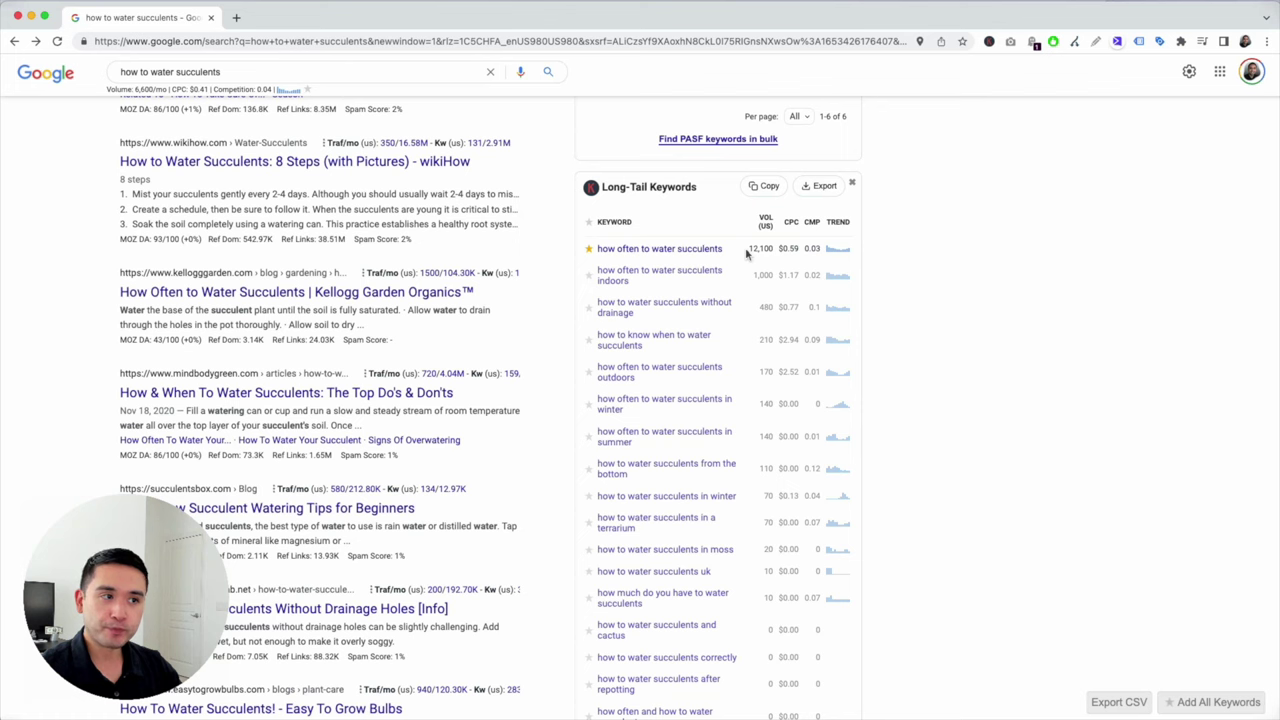
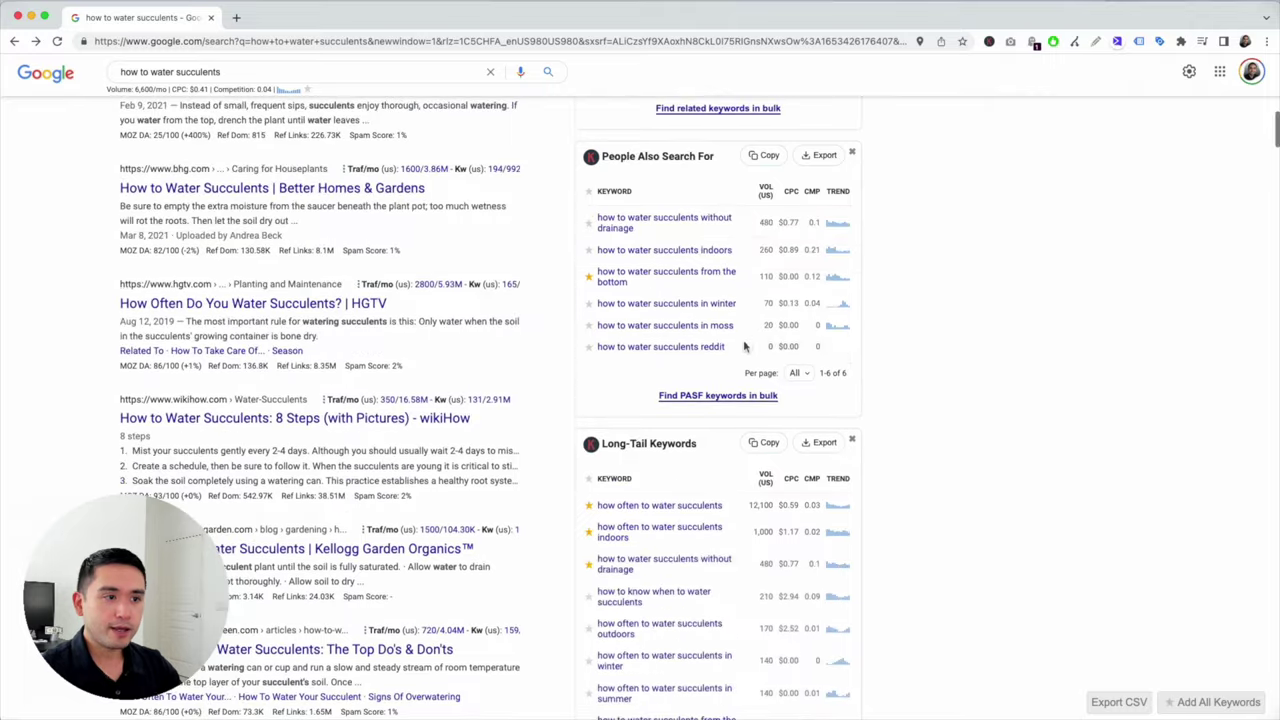
# Step: Open the search results for the long-tail keyword "how often to water succulents" and examine its SEO difficulty
pyautogui.click(647, 509)
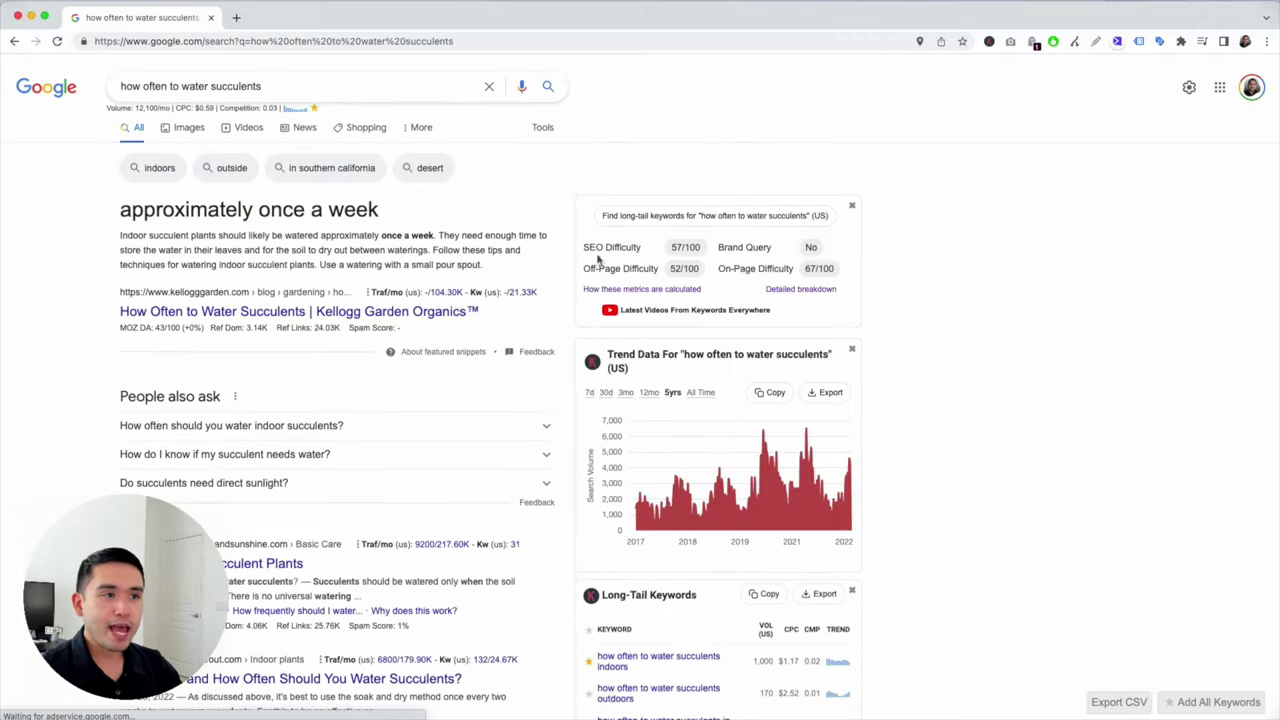
pyautogui.scroll(-1, 617, 524)
pyautogui.scroll(-2, 617, 524)
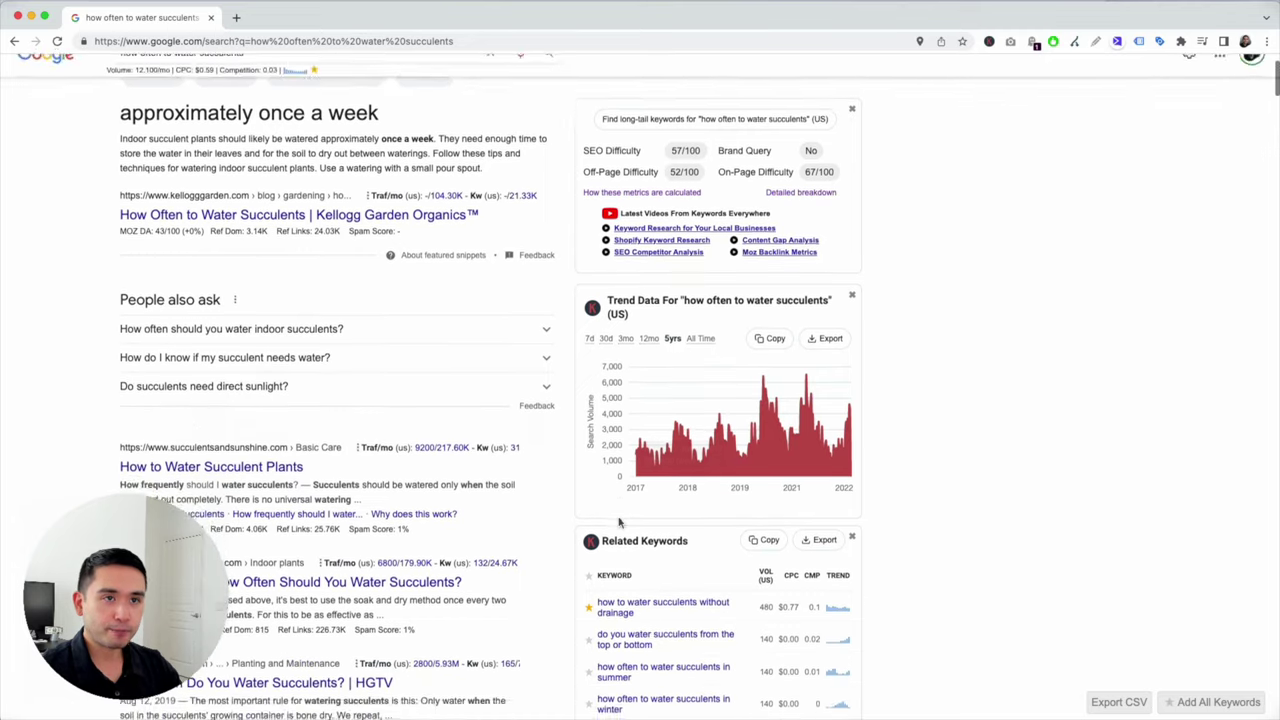
pyautogui.scroll(1, 590, 250)
pyautogui.moveTo(583, 190); pyautogui.dragTo(704, 194)
pyautogui.scroll(1, 704, 194)
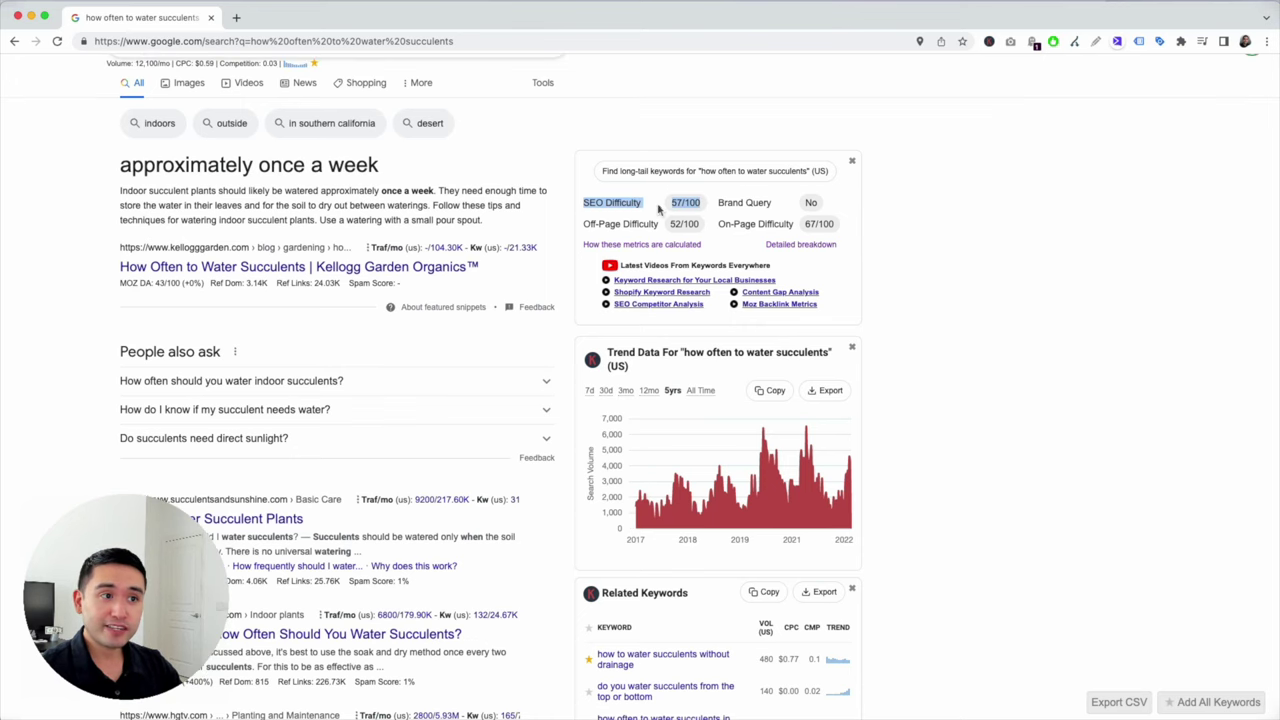
# Step: Examine the monthly search volume and on-page difficulty for "how often to water succulents"
pyautogui.scroll(3, 300, 152)
pyautogui.moveTo(122, 88); pyautogui.dragTo(323, 86)
pyautogui.click(331, 57)
pyautogui.moveTo(110, 107); pyautogui.dragTo(195, 108)
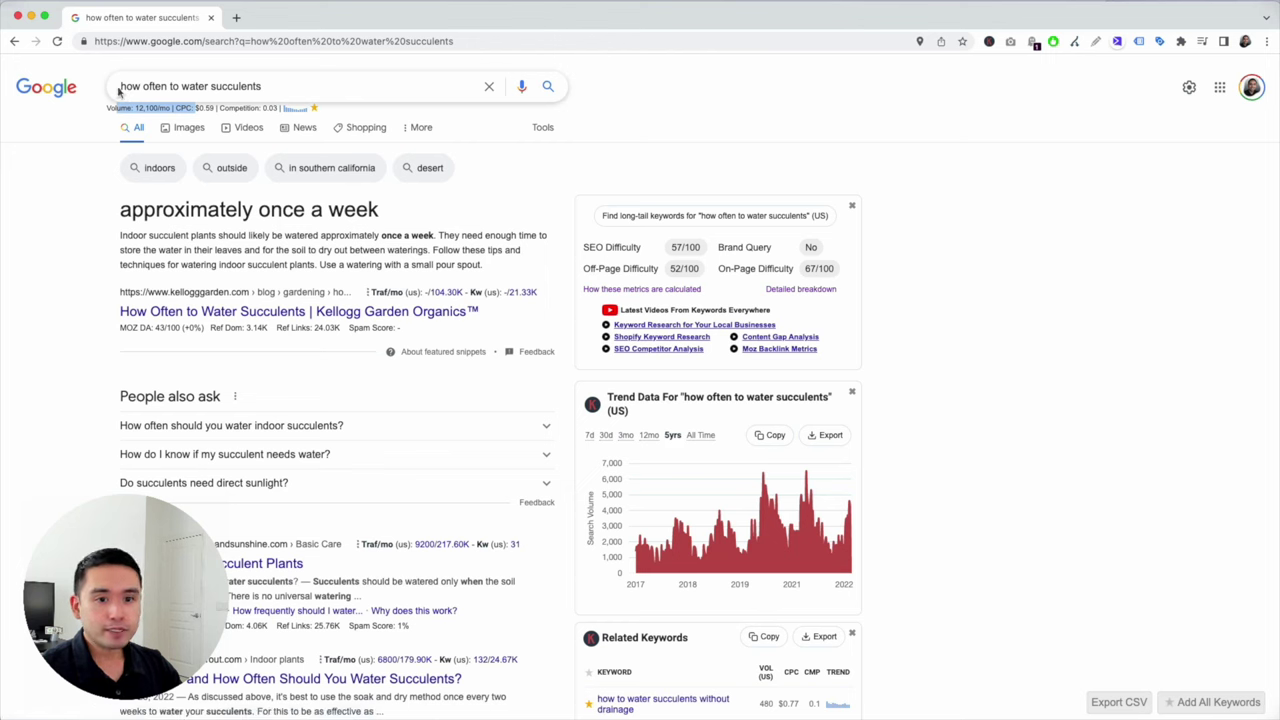
pyautogui.moveTo(118, 85); pyautogui.dragTo(285, 85)
pyautogui.click(286, 67)
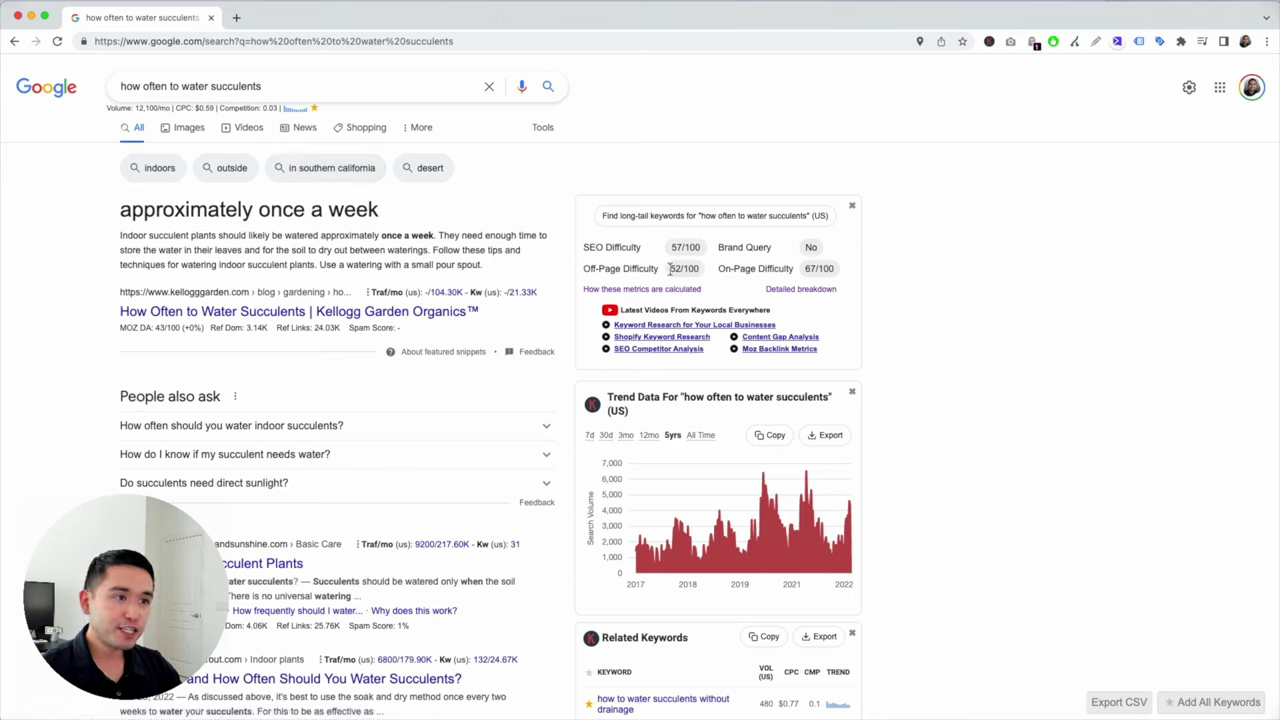
pyautogui.moveTo(720, 268); pyautogui.dragTo(837, 270)
pyautogui.click(872, 270)
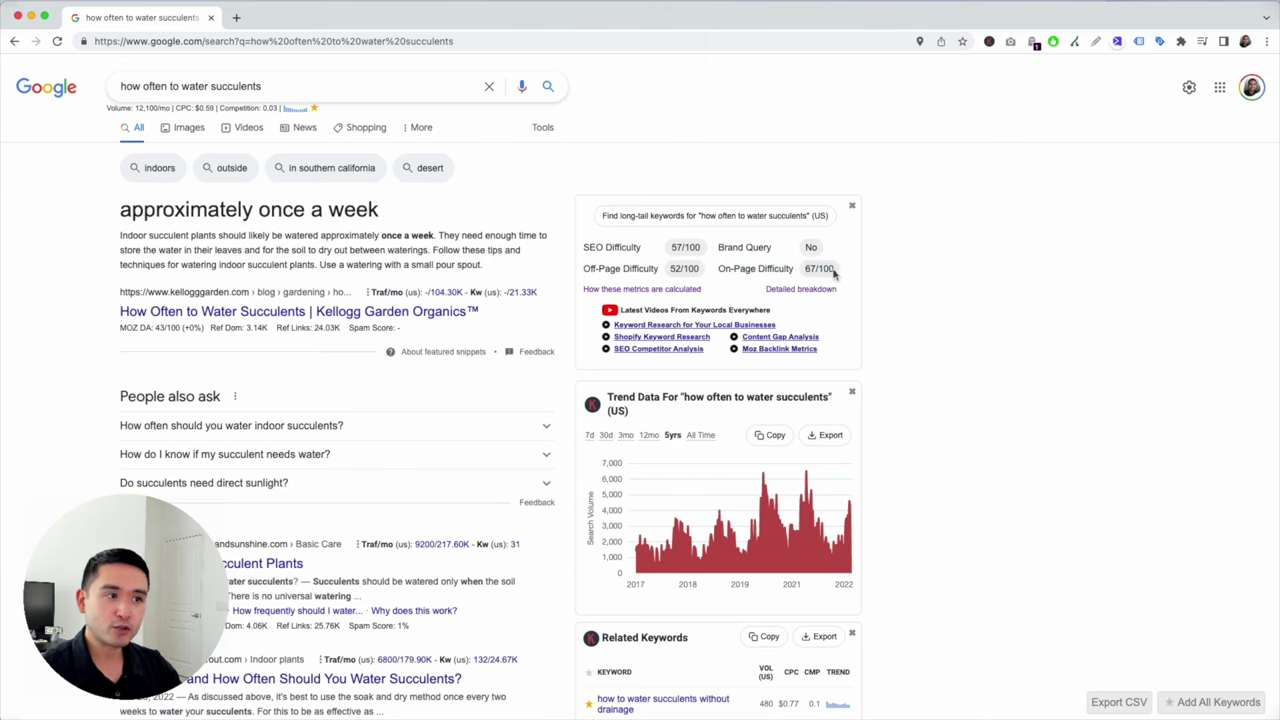
# Step: Examine the on-page difficulty, top-ranking pages, and Related Keywords and People Also Search For lists for "how often to water succulents"
pyautogui.scroll(-5, 386, 258)
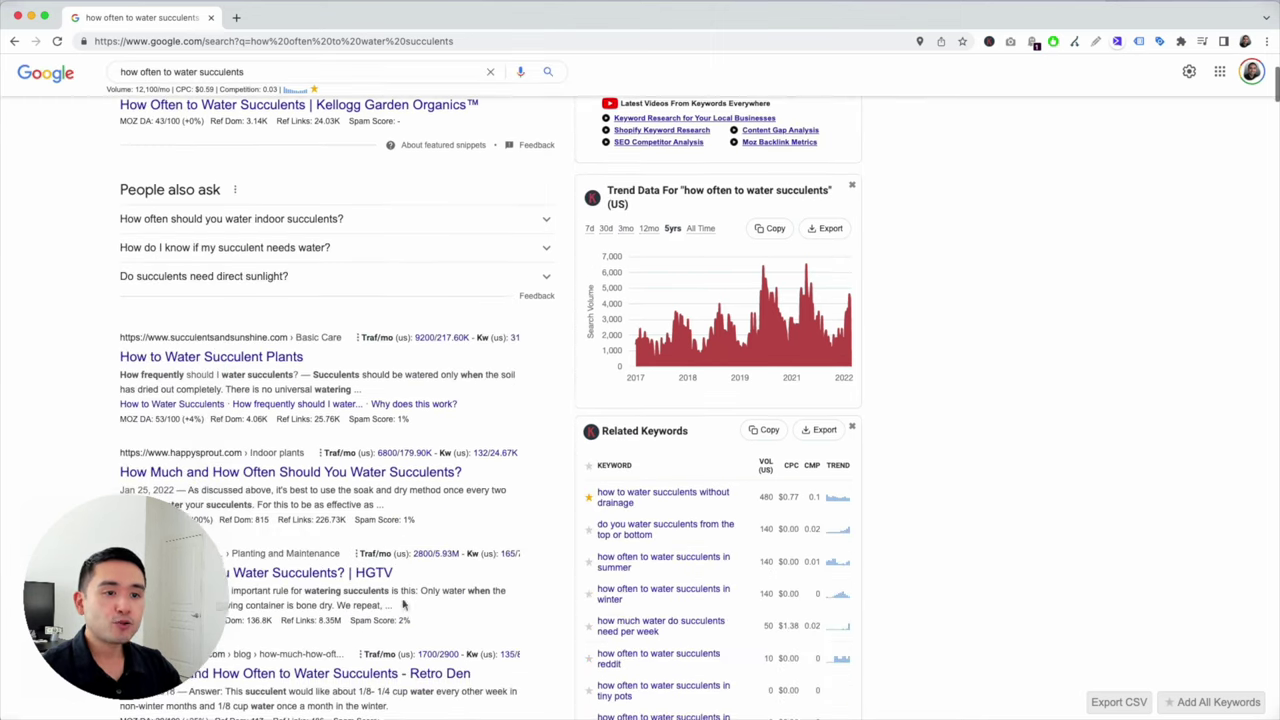
pyautogui.scroll(5, 620, 380)
pyautogui.moveTo(720, 268); pyautogui.dragTo(780, 268)
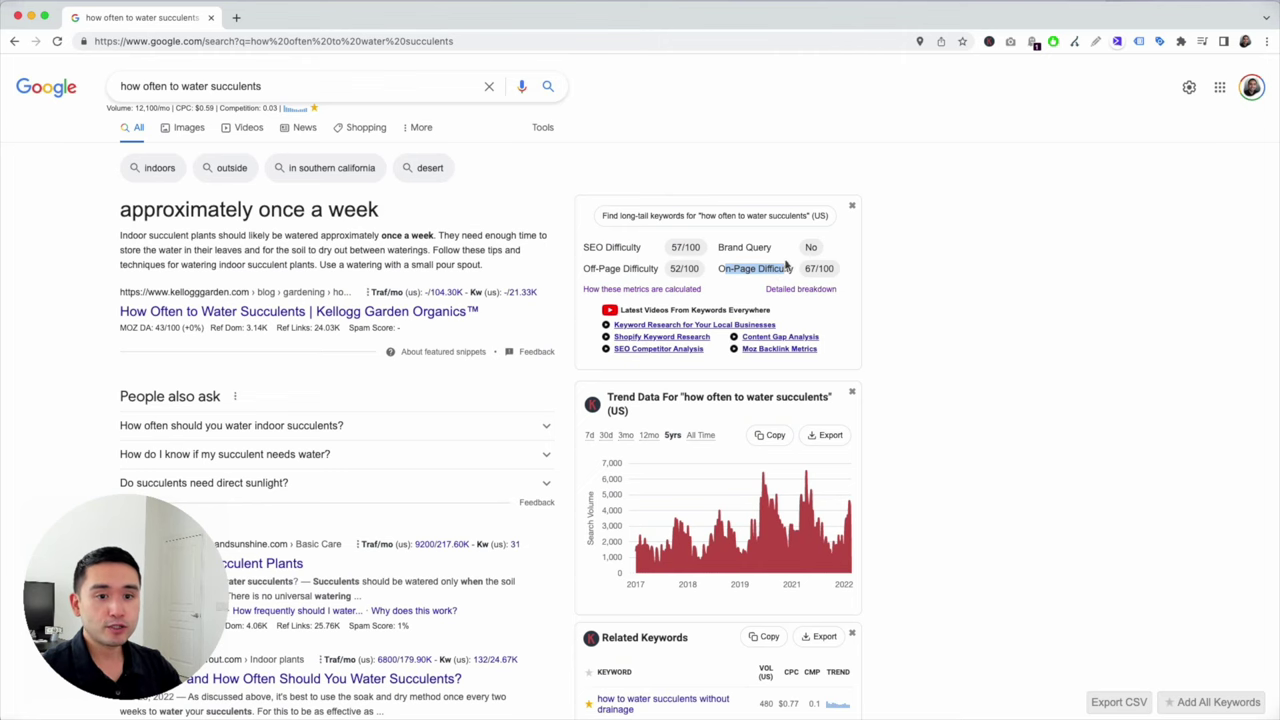
pyautogui.scroll(-8, 787, 263)
pyautogui.scroll(-5, 645, 335)
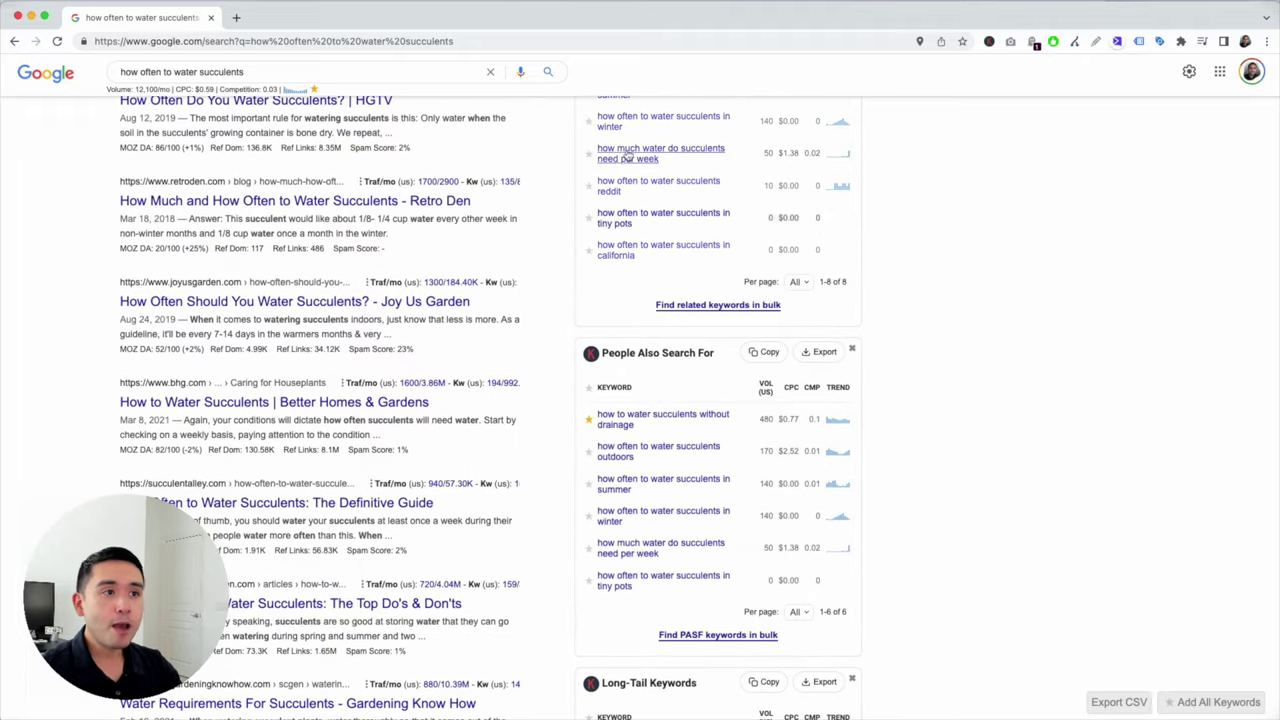
pyautogui.scroll(3, 627, 156)
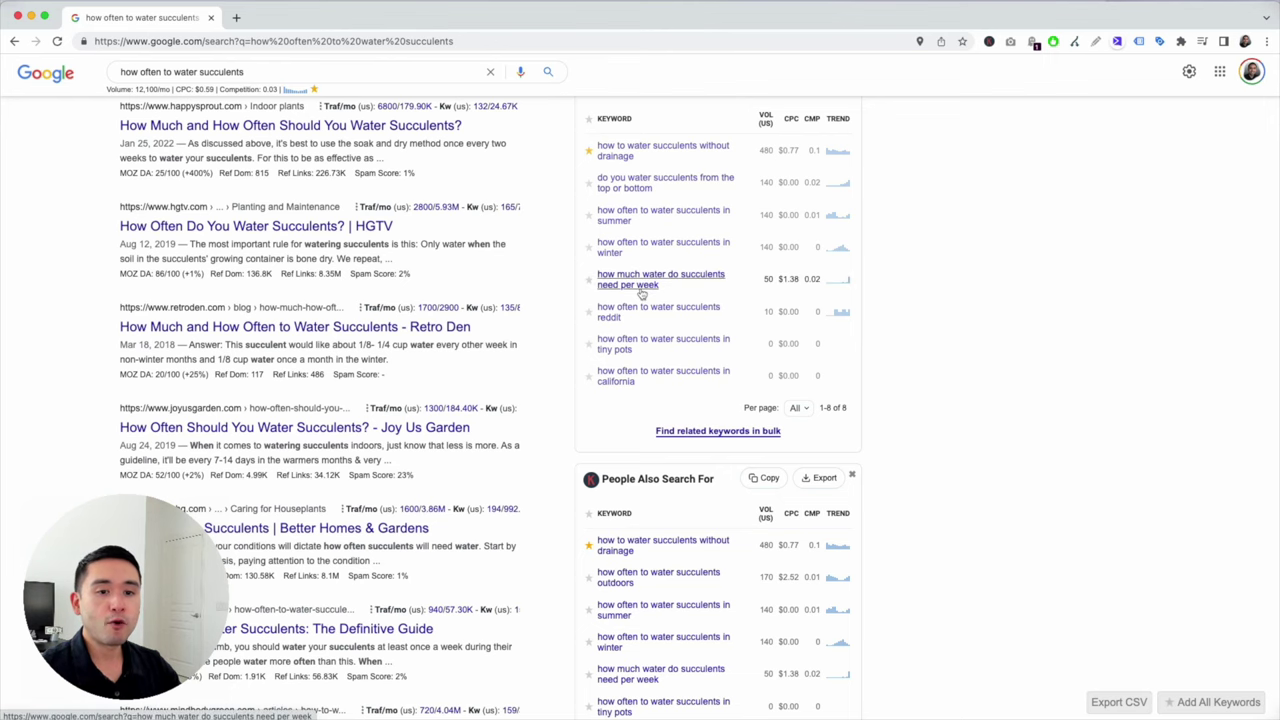
pyautogui.scroll(1, 643, 295)
pyautogui.scroll(-2, 657, 294)
# Step: Run the Keywords Everywhere long-tail keyword search for "how often to water succulents" (US) and show its results page
pyautogui.scroll(10, 655, 292)
pyautogui.scroll(5, 655, 292)
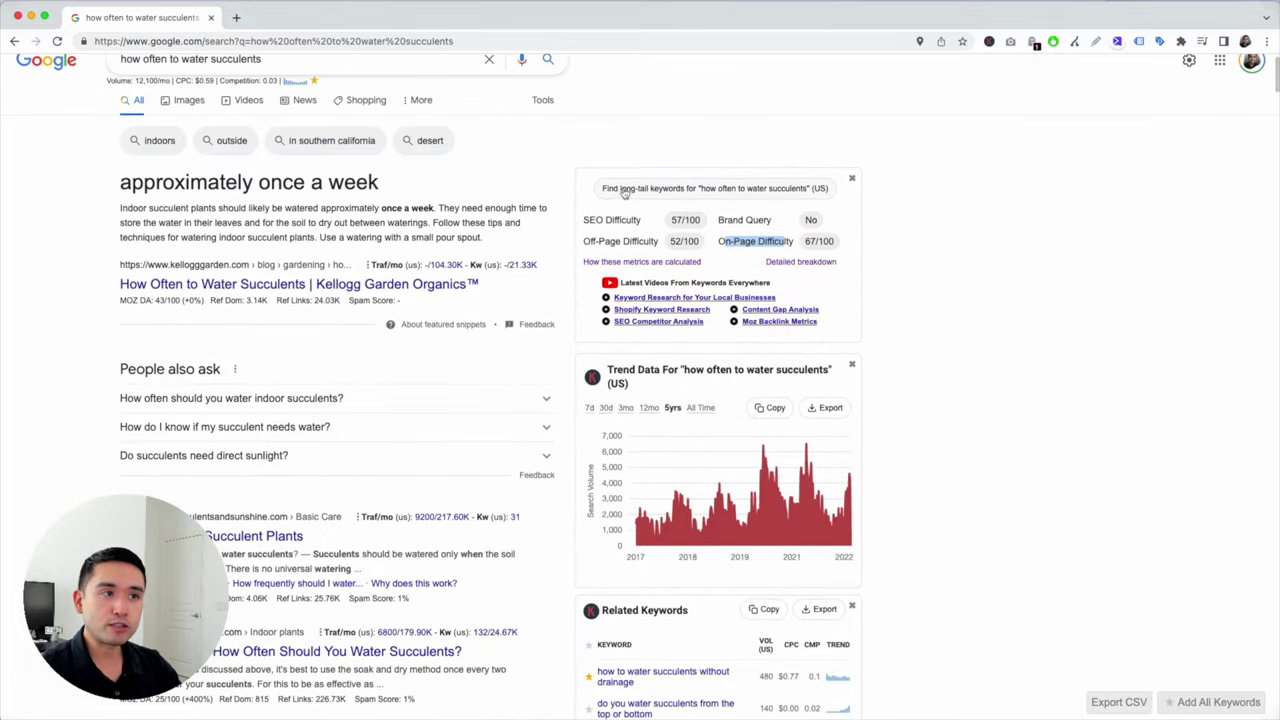
pyautogui.click(617, 193)
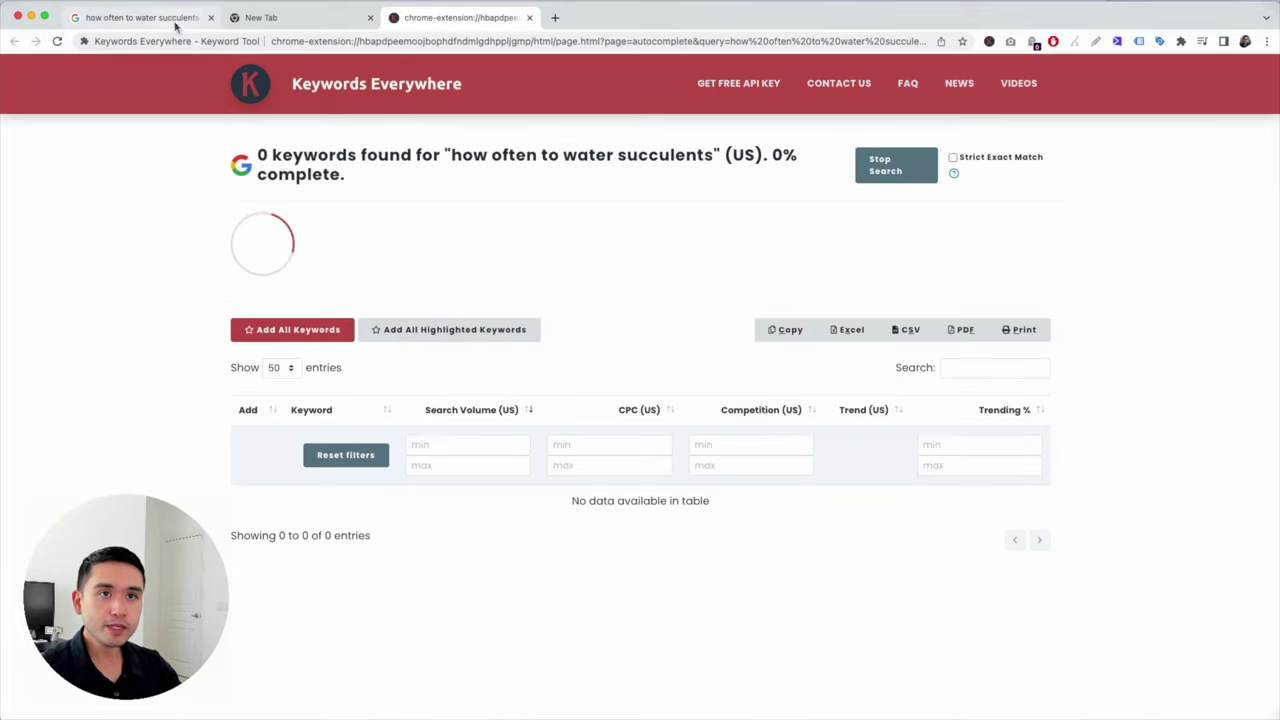
pyautogui.hotkey('ctrl', '1')
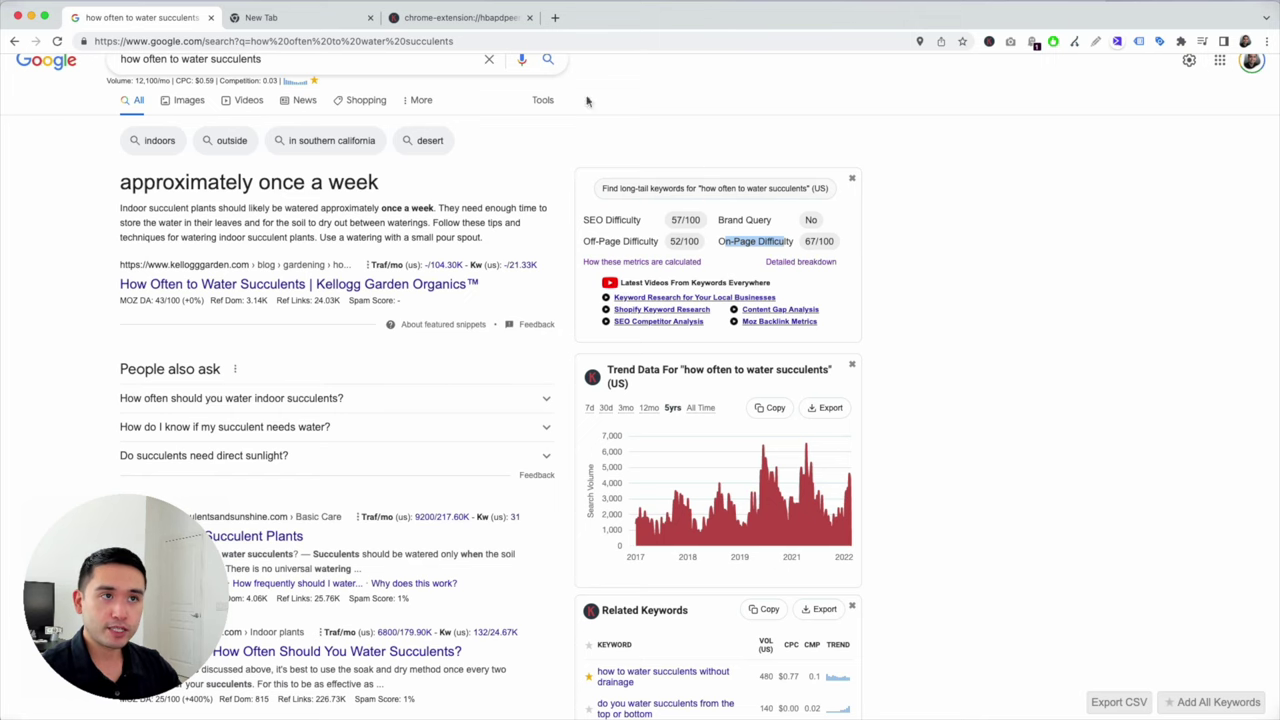
pyautogui.click(465, 20)
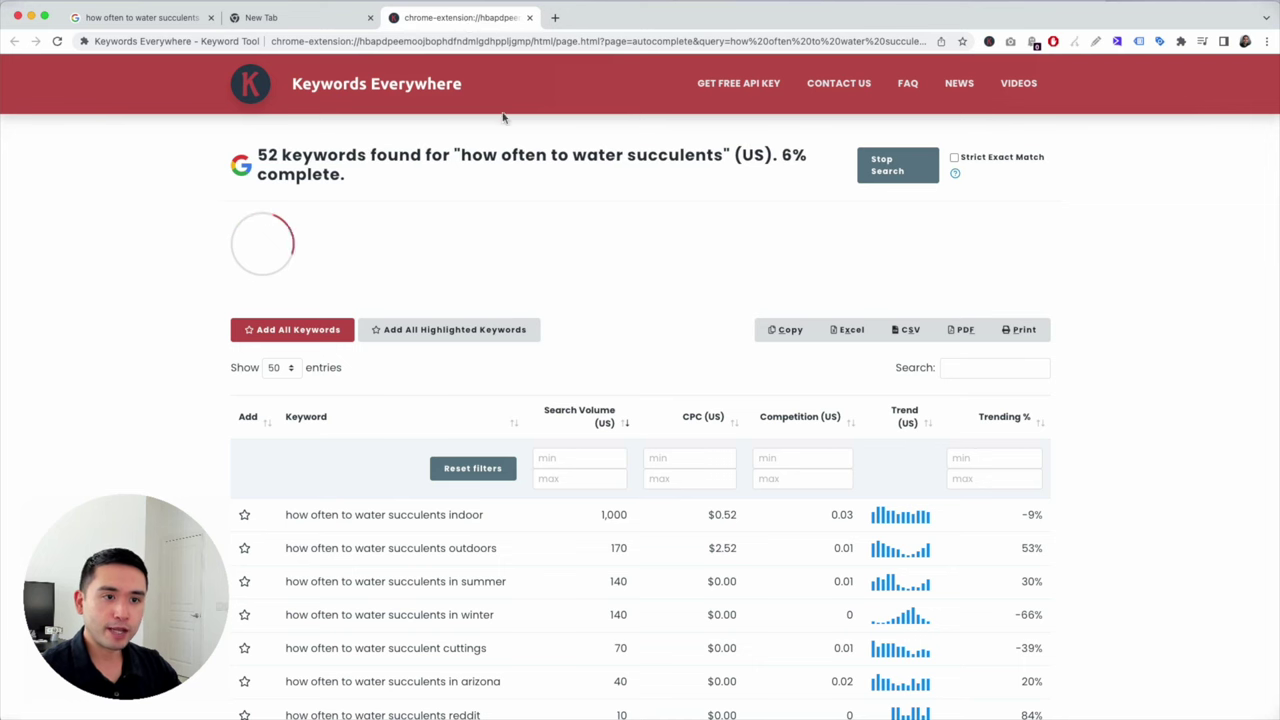
# Step: Add "how often do you have to water succulents" to the favorites and find "often" within the keyword results page
pyautogui.scroll(-2, 570, 181)
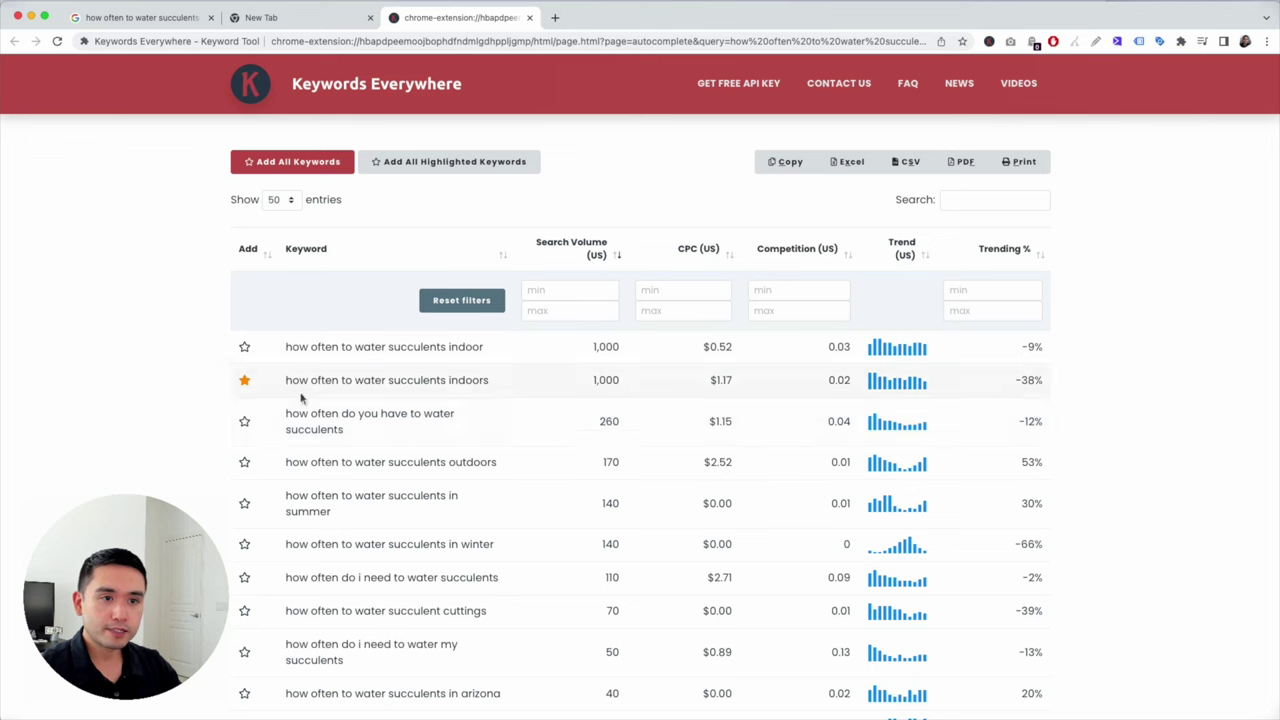
pyautogui.click(244, 421)
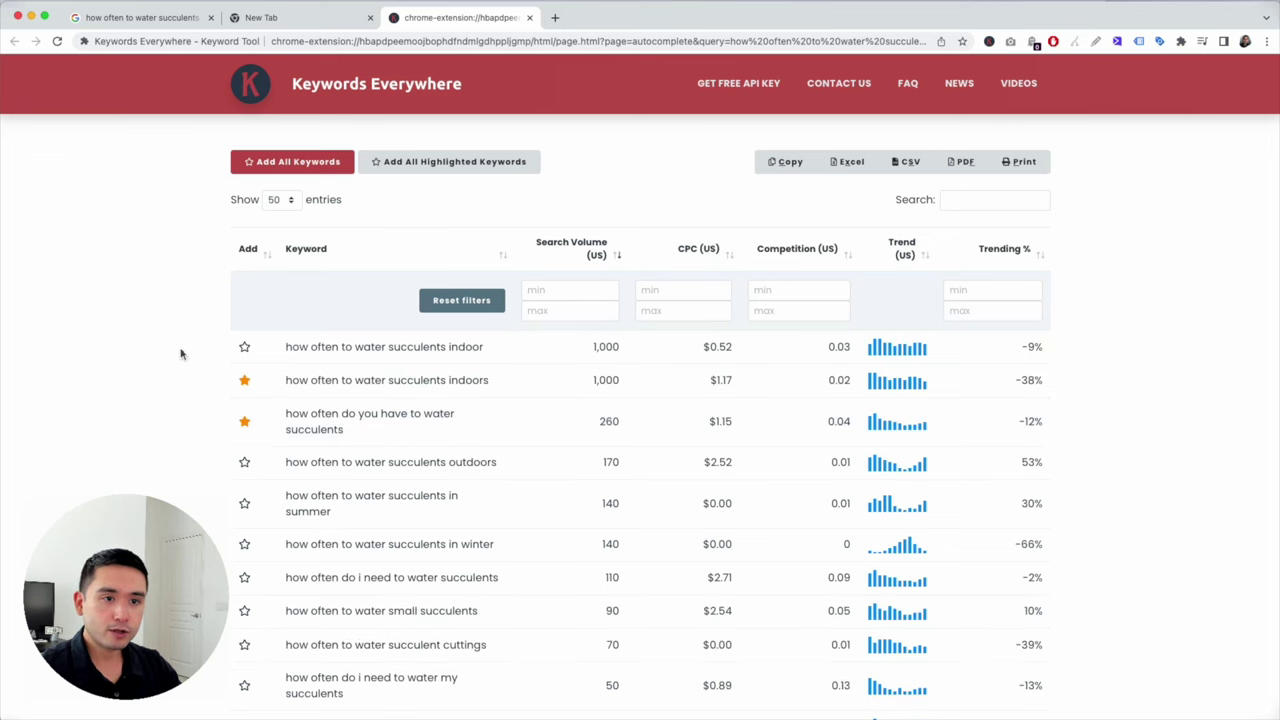
pyautogui.press('super+f')
pyautogui.write('often')
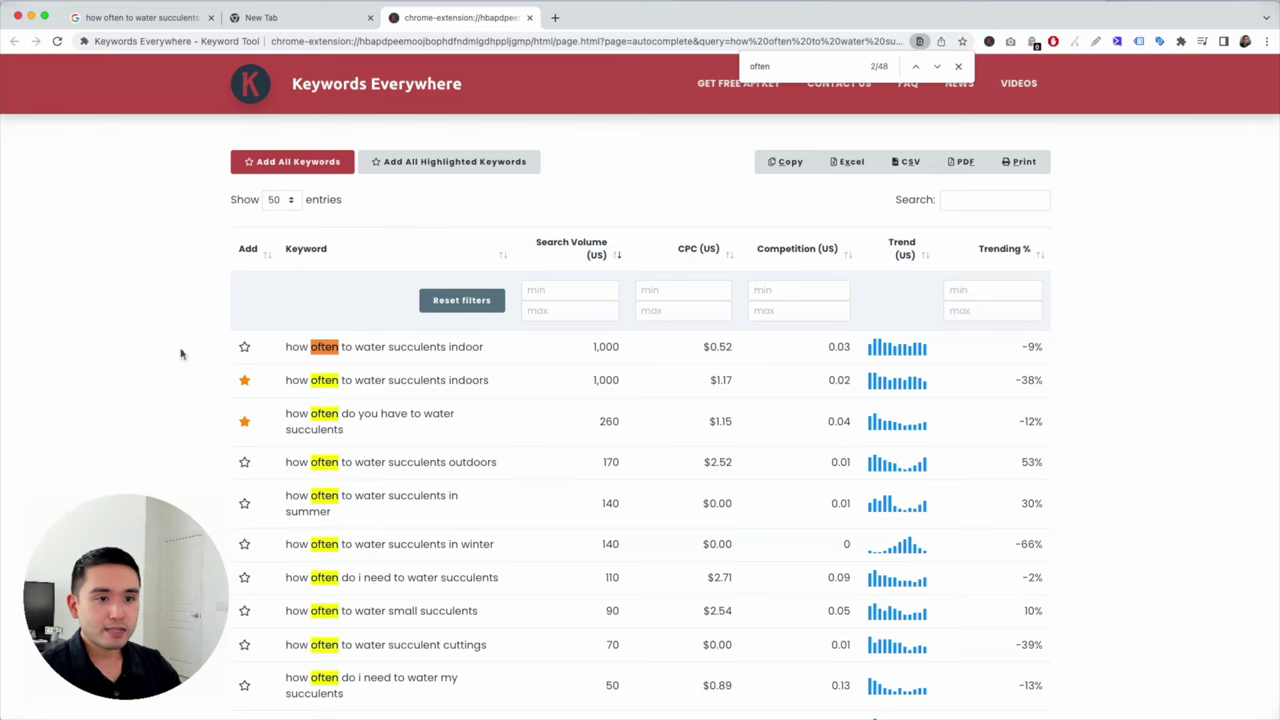
# Step: Review the highlighted "often" keywords and add "how often to water succulents outdoors" to the favorites
pyautogui.scroll(-3, 352, 573)
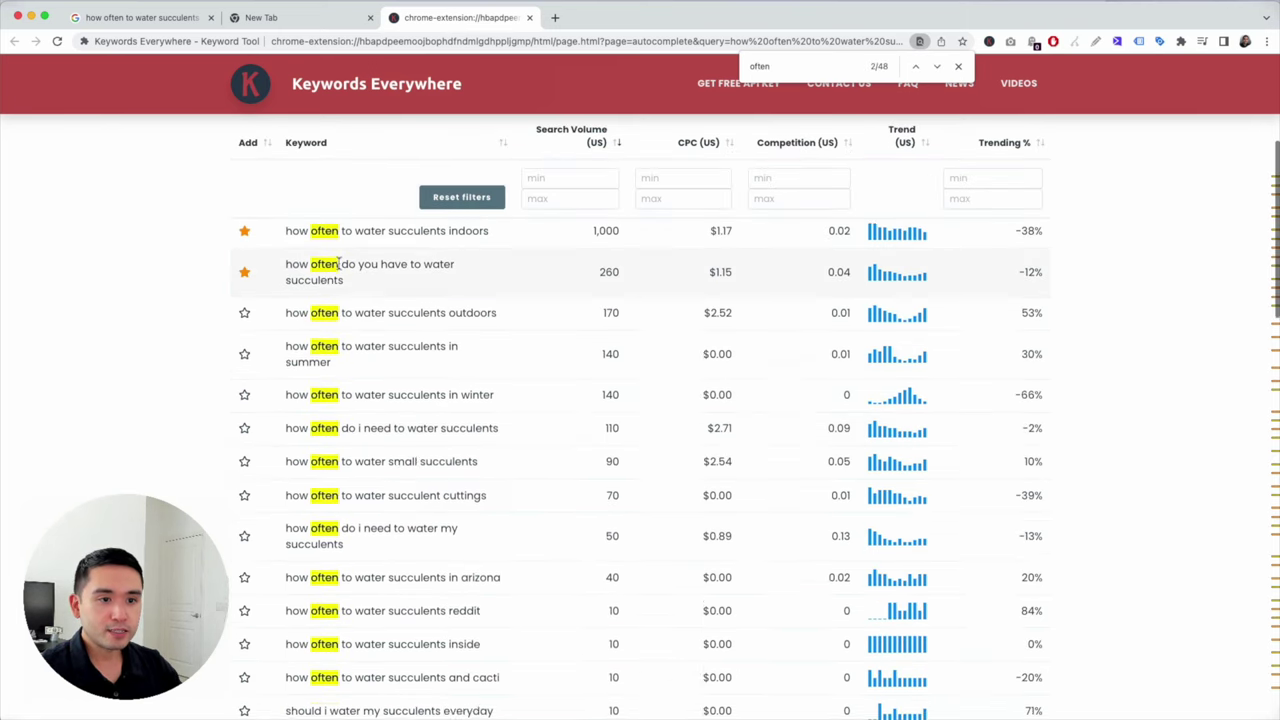
pyautogui.scroll(-1, 340, 263)
pyautogui.scroll(1, 408, 483)
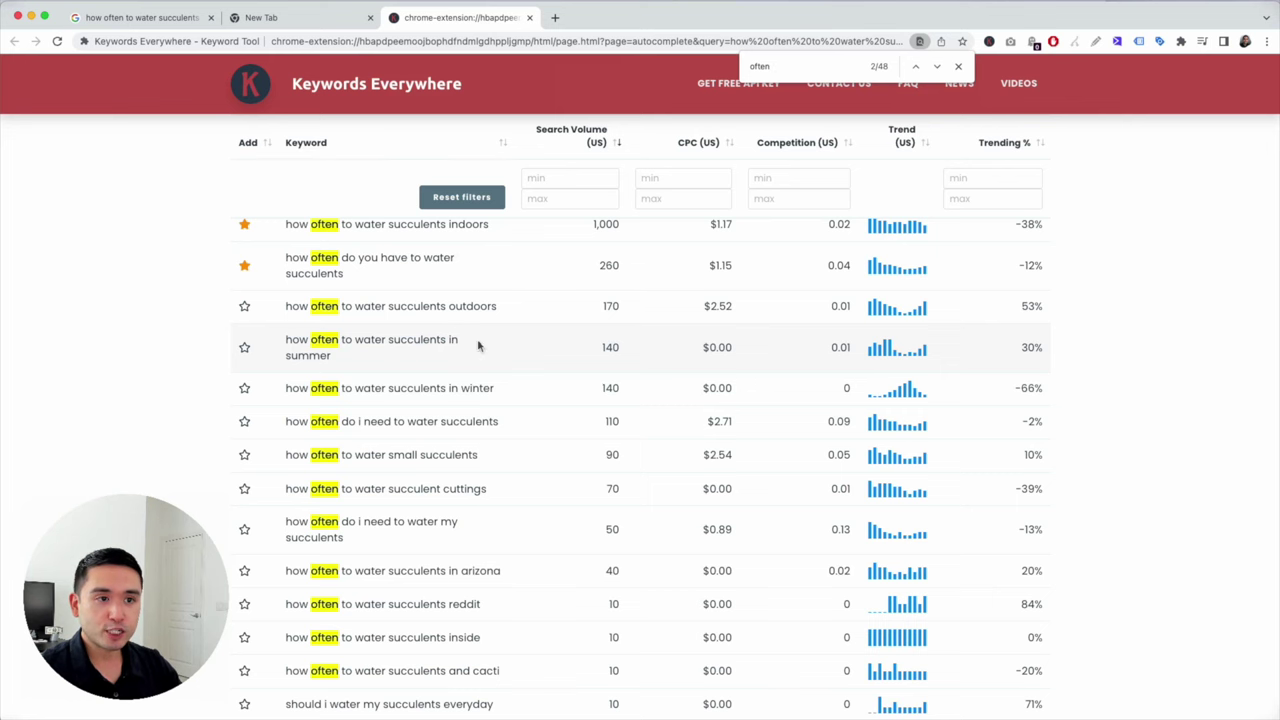
pyautogui.scroll(1, 479, 346)
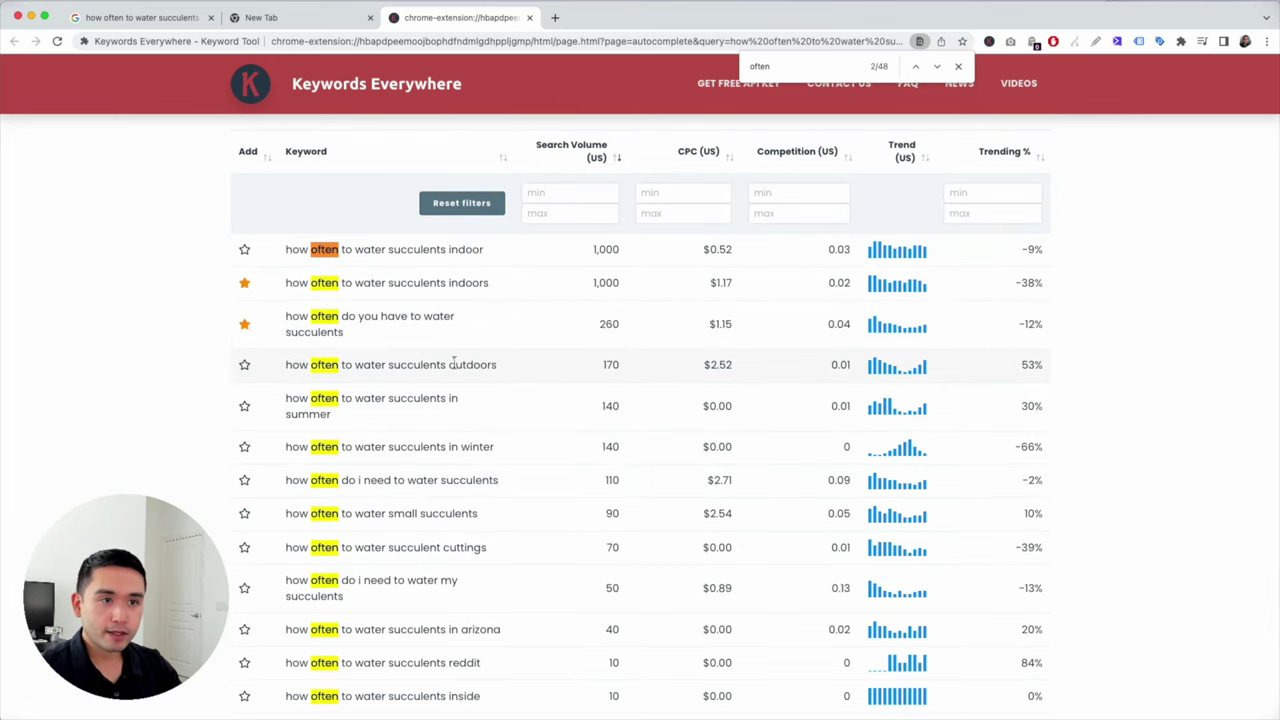
pyautogui.click(244, 365)
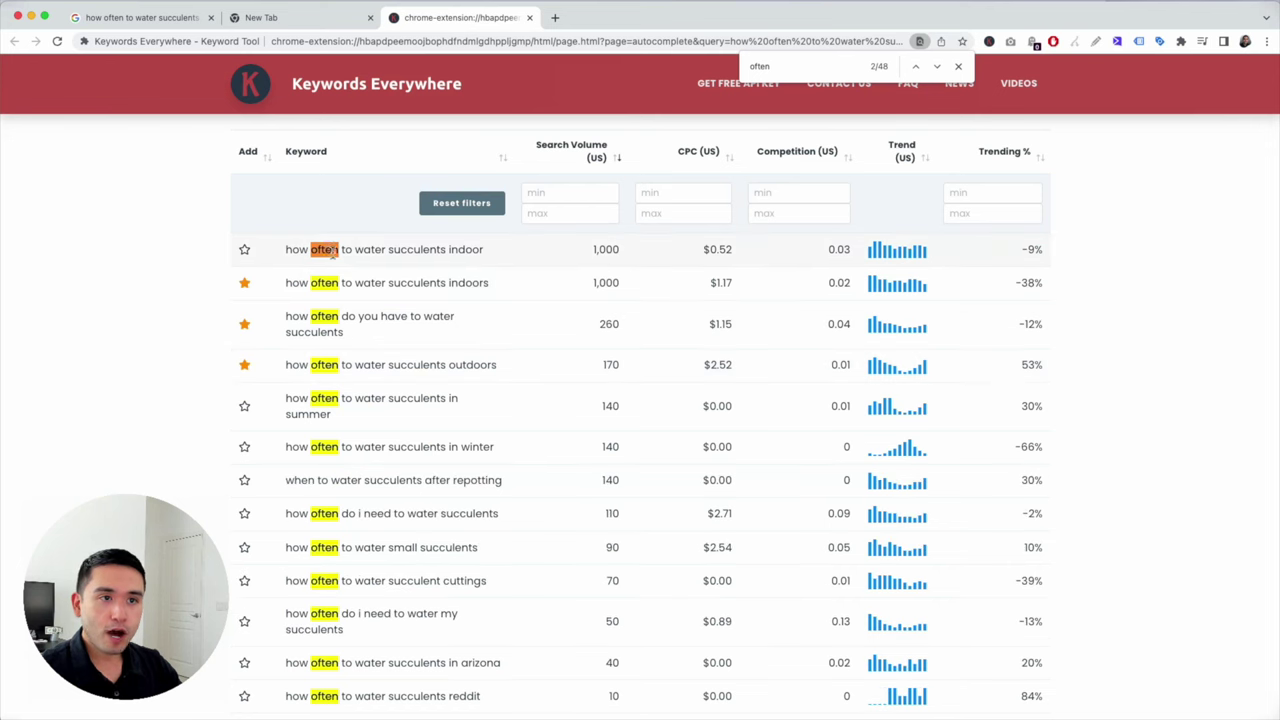
# Step: Compare the "how often to water succulents outdoors" keyword with the indoor watering keywords listed above it
pyautogui.moveTo(446, 364); pyautogui.dragTo(517, 364)
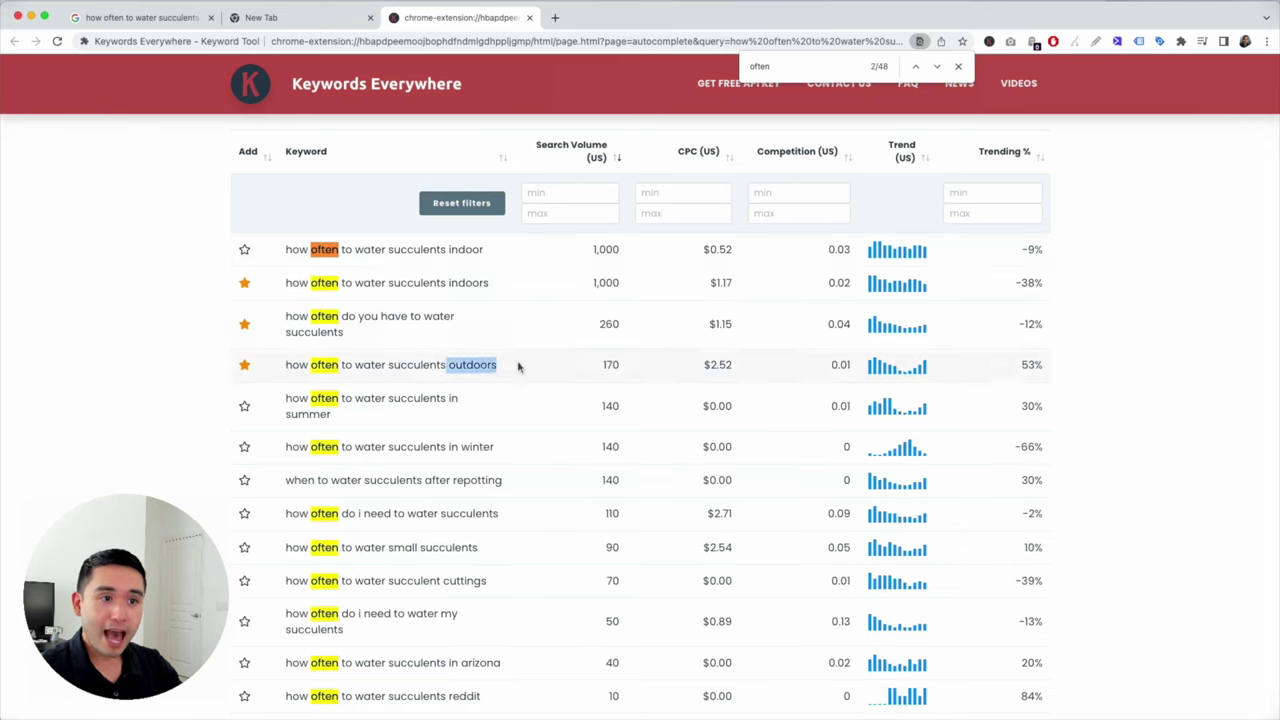
pyautogui.click(508, 369)
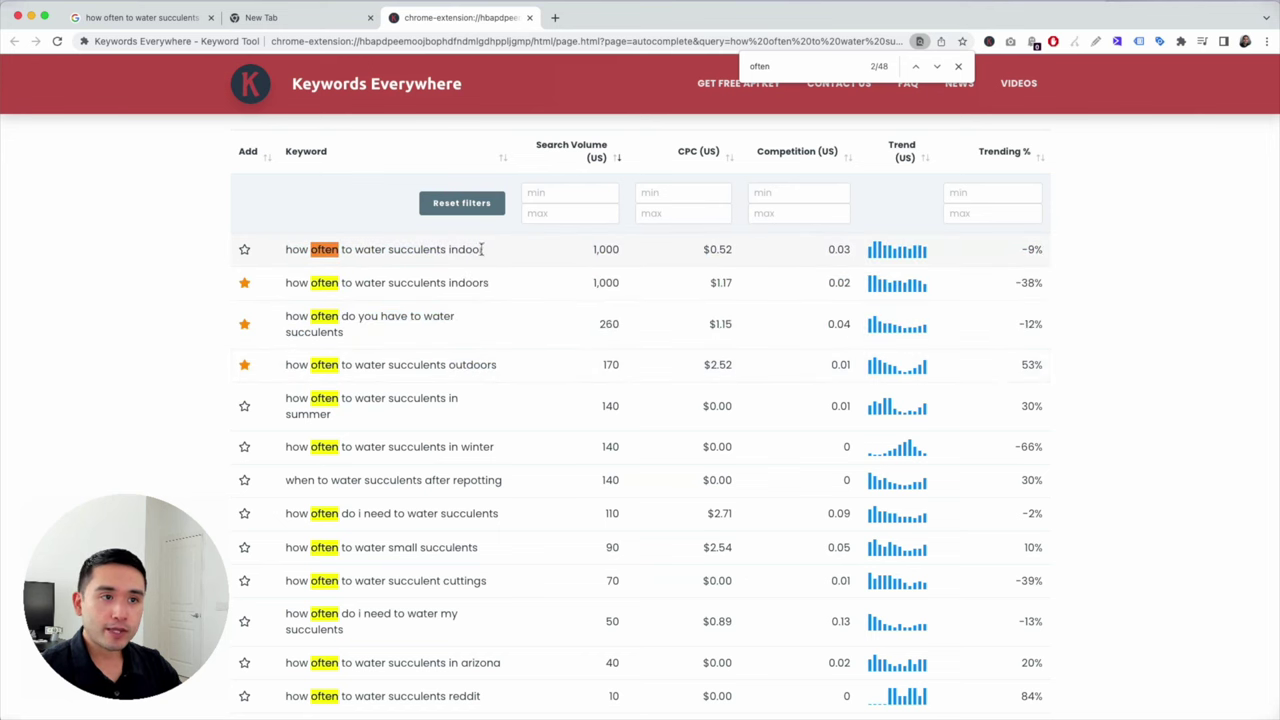
pyautogui.tripleClick(386, 249)
pyautogui.keyDown('shift'); pyautogui.click(420, 365); pyautogui.keyUp('shift')
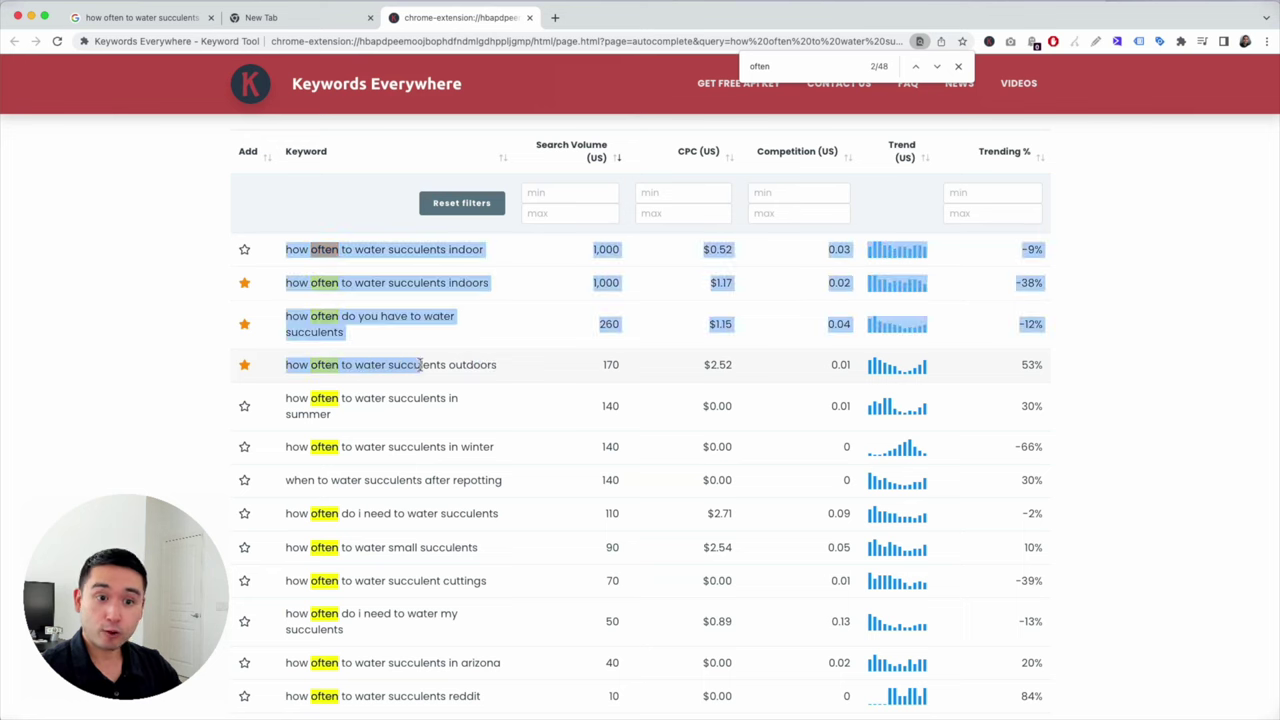
pyautogui.click(424, 366)
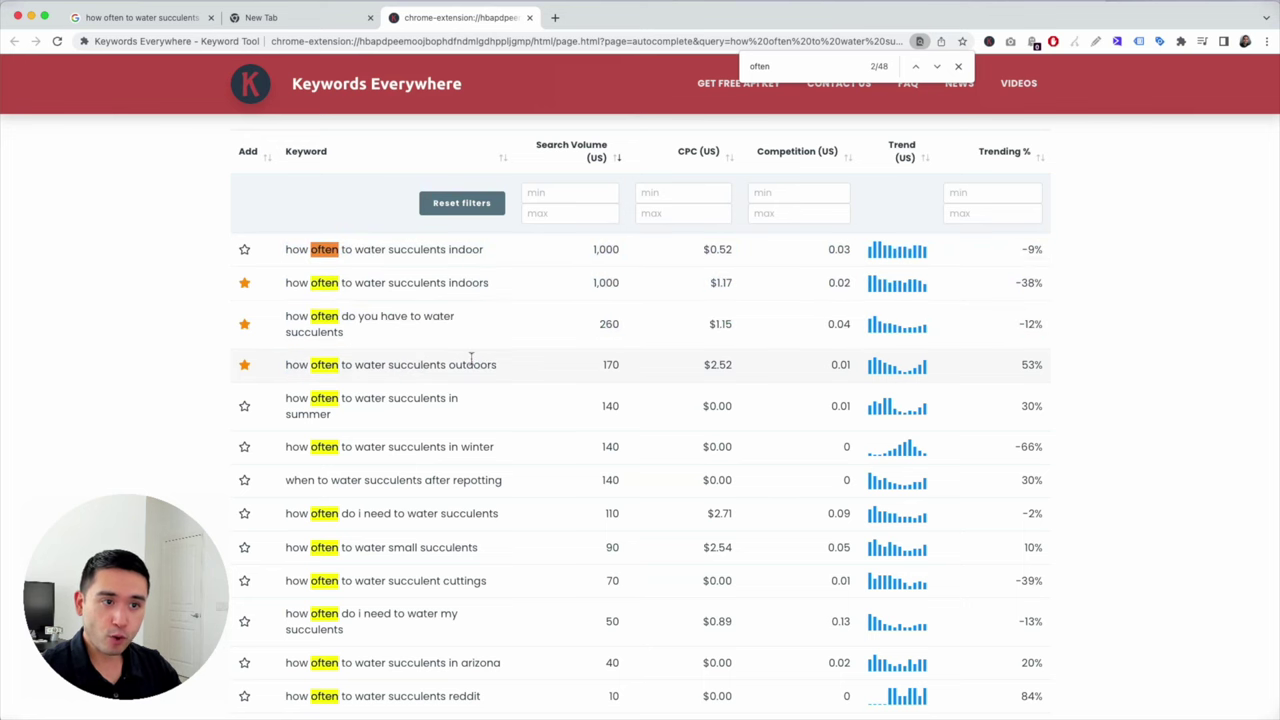
# Step: Add "how often to water succulents in summer" and "how often to water succulents in winter" to the favorites
pyautogui.scroll(-1, 470, 358)
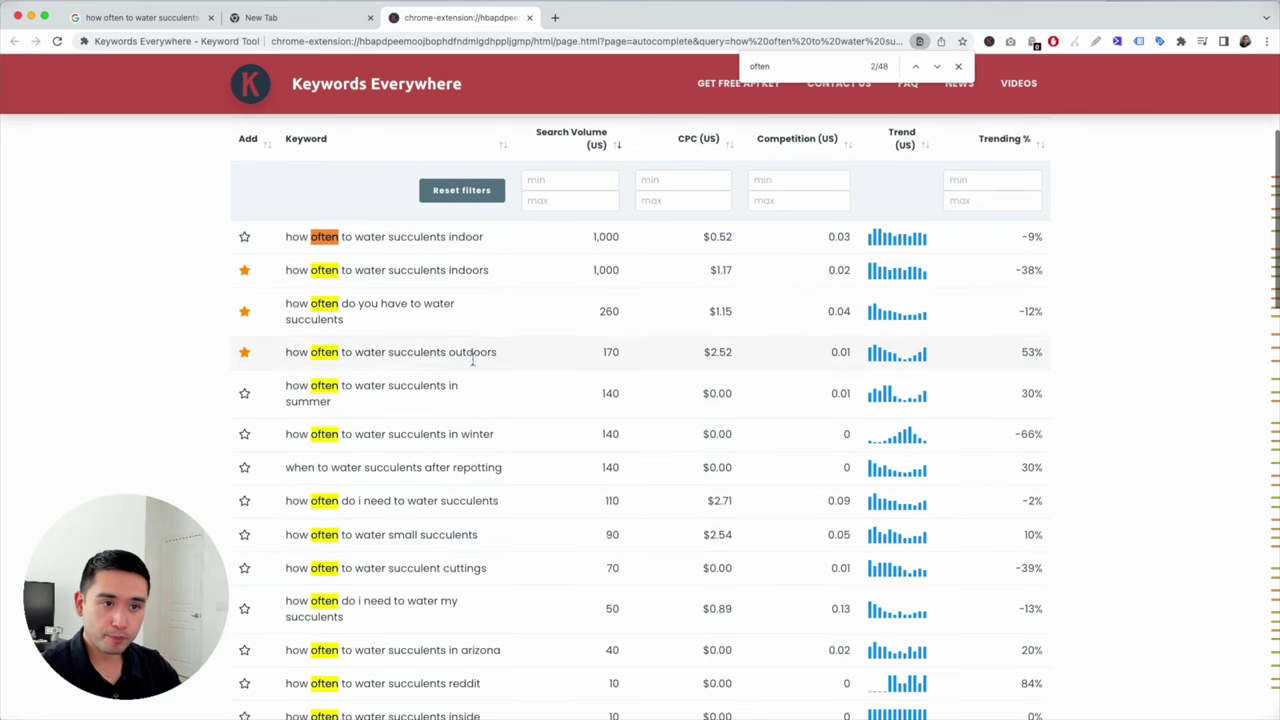
pyautogui.click(243, 396)
pyautogui.scroll(3, 243, 449)
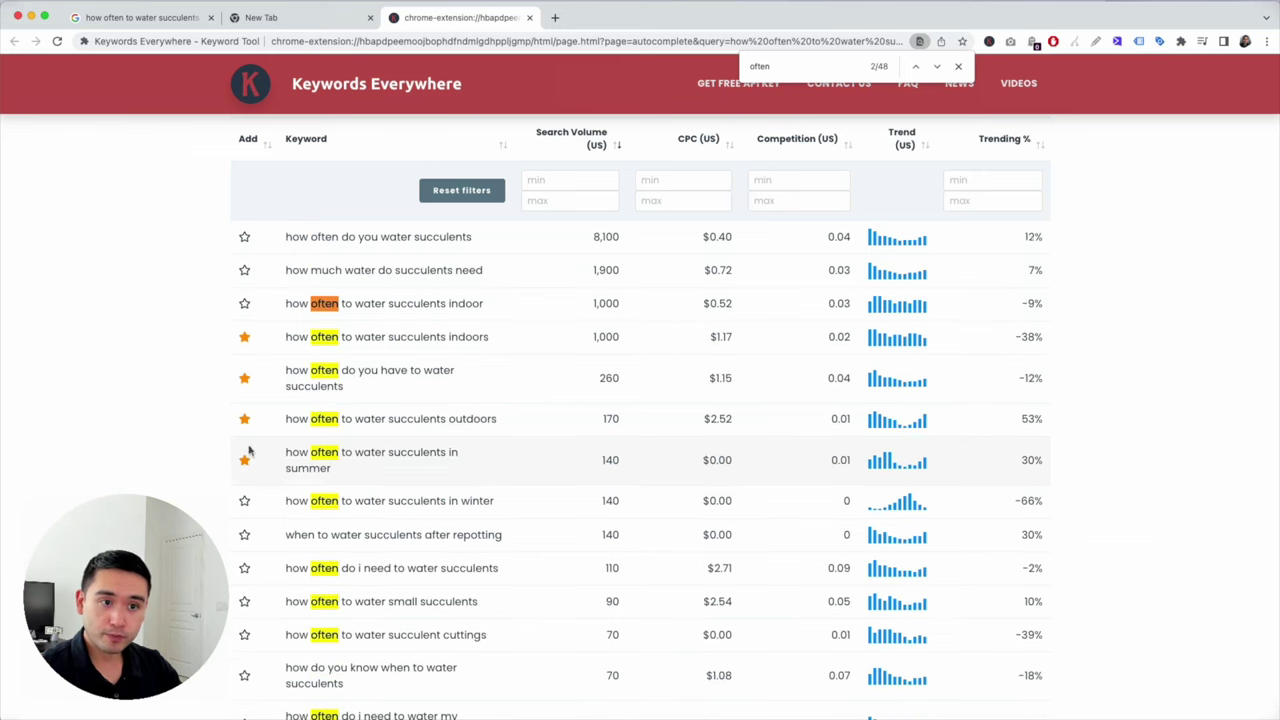
pyautogui.click(244, 504)
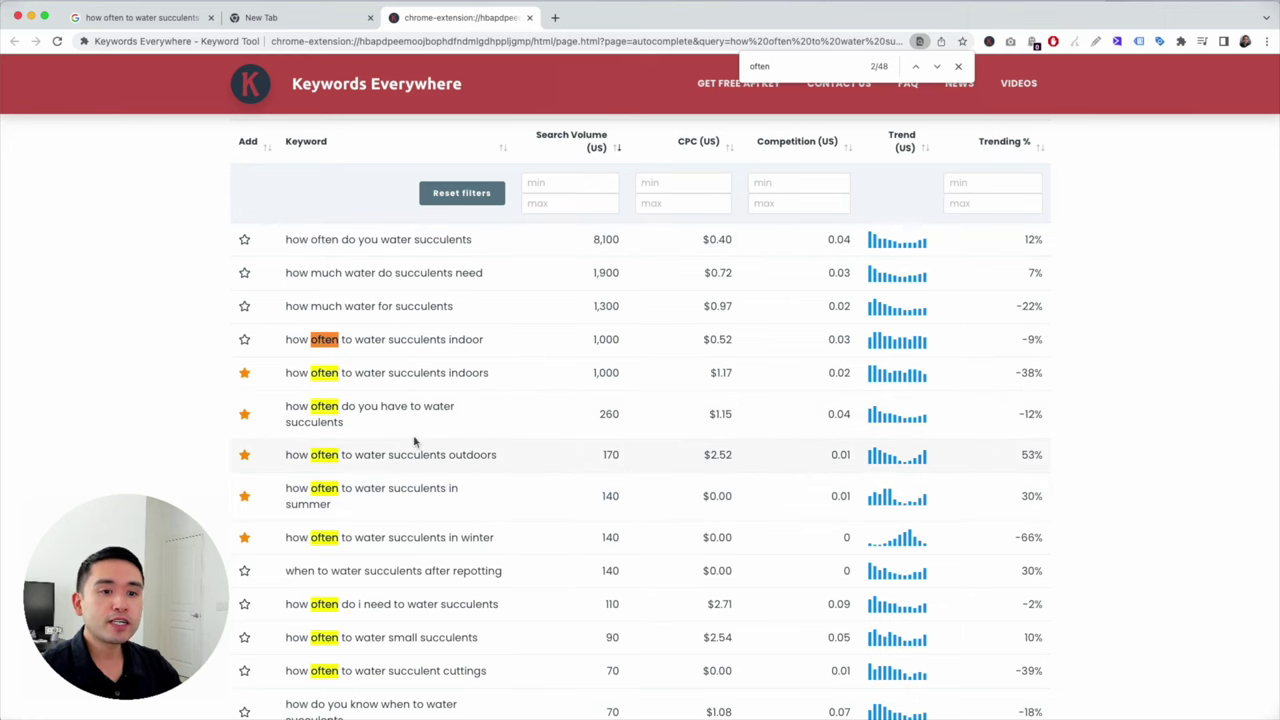
# Step: Examine the search volumes and wording of the long-tail keyword suggestions for "how often to water succulents"
pyautogui.scroll(-3, 415, 441)
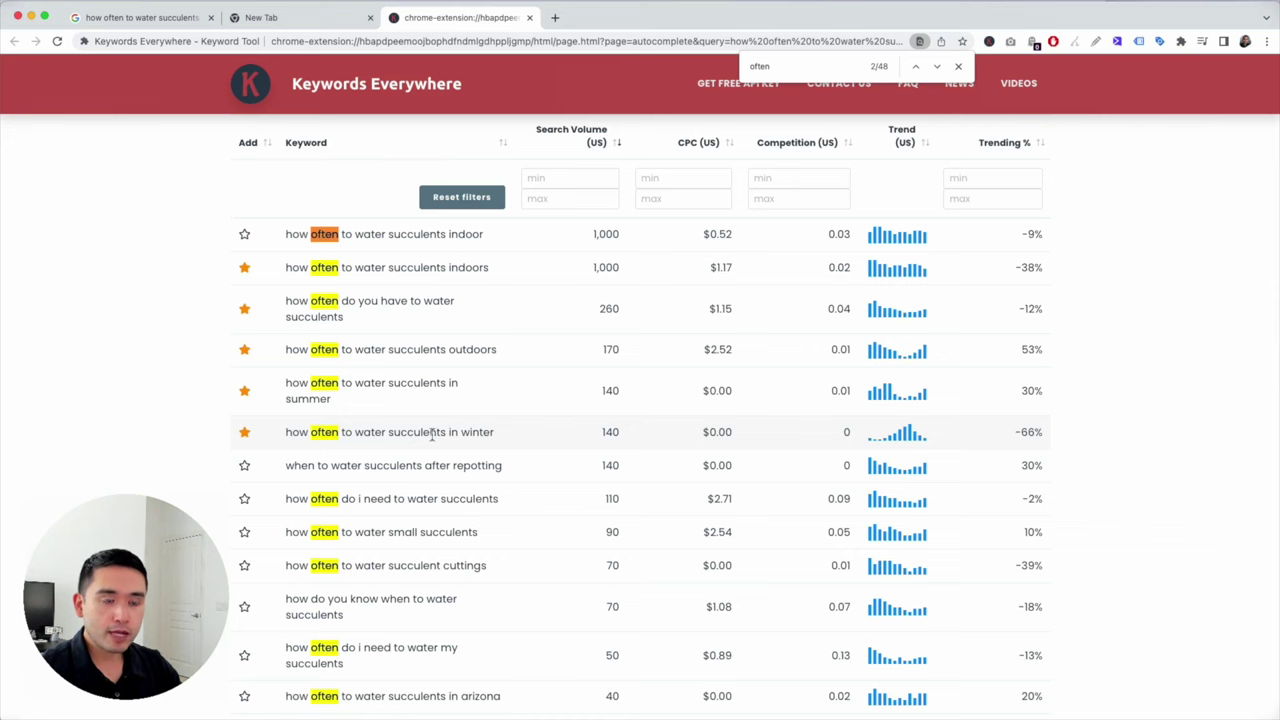
pyautogui.scroll(-3, 433, 437)
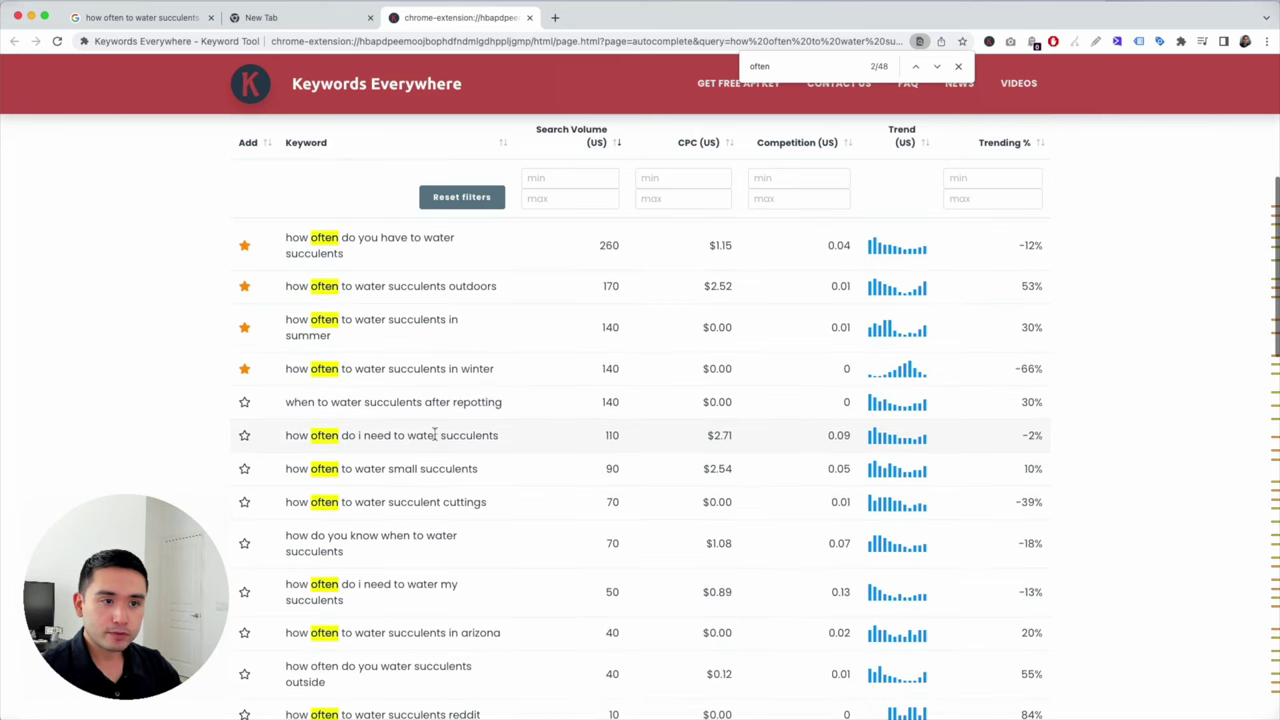
pyautogui.scroll(3, 373, 385)
pyautogui.scroll(1, 373, 385)
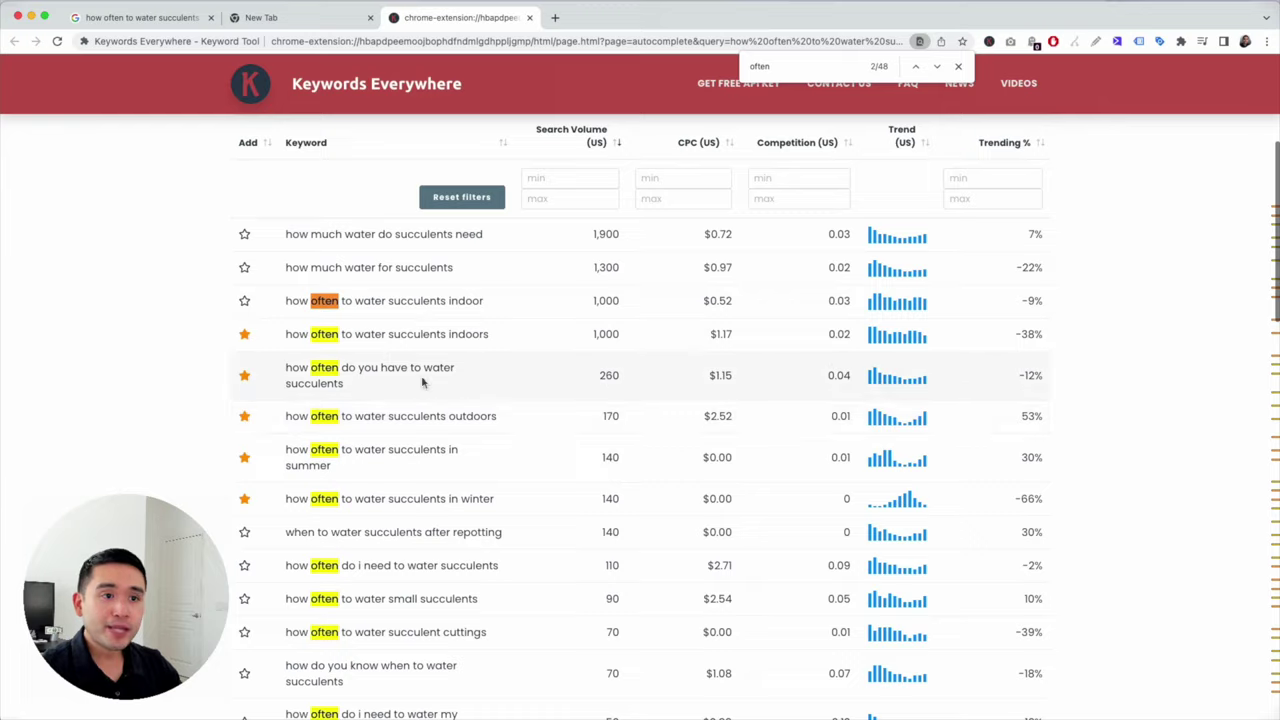
pyautogui.scroll(4, 365, 400)
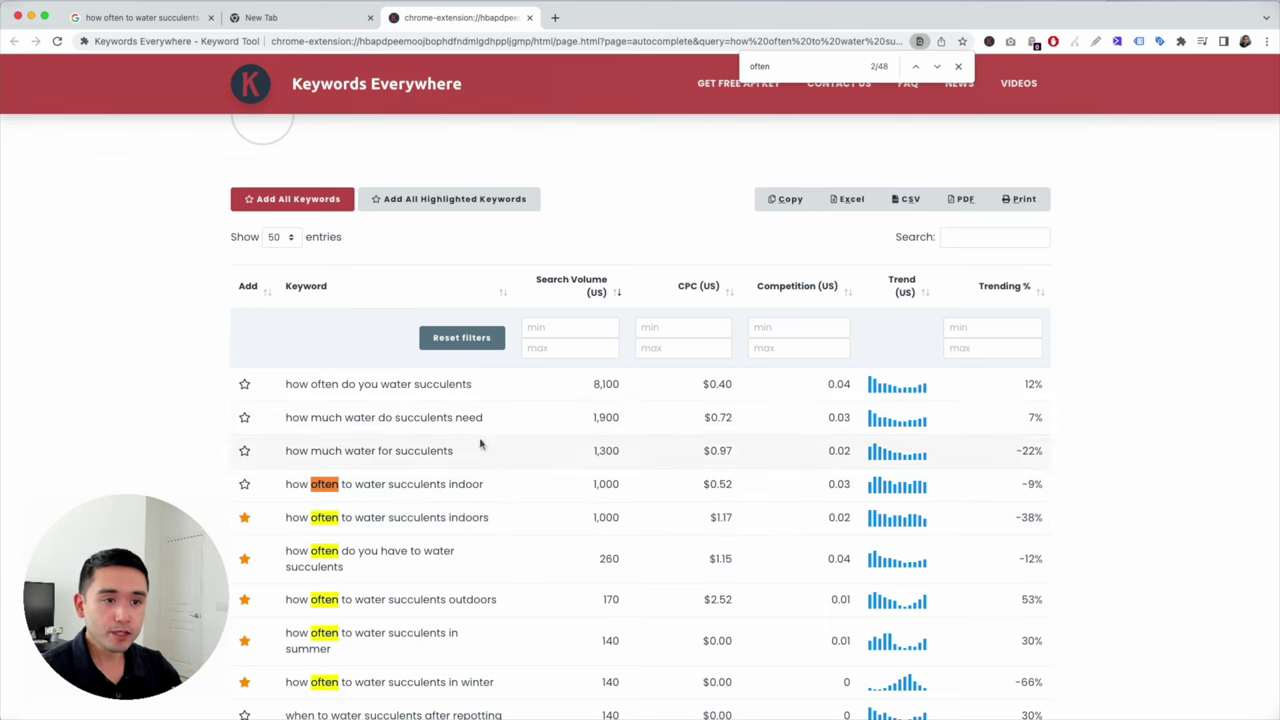
pyautogui.scroll(-1, 480, 445)
pyautogui.scroll(-3, 451, 470)
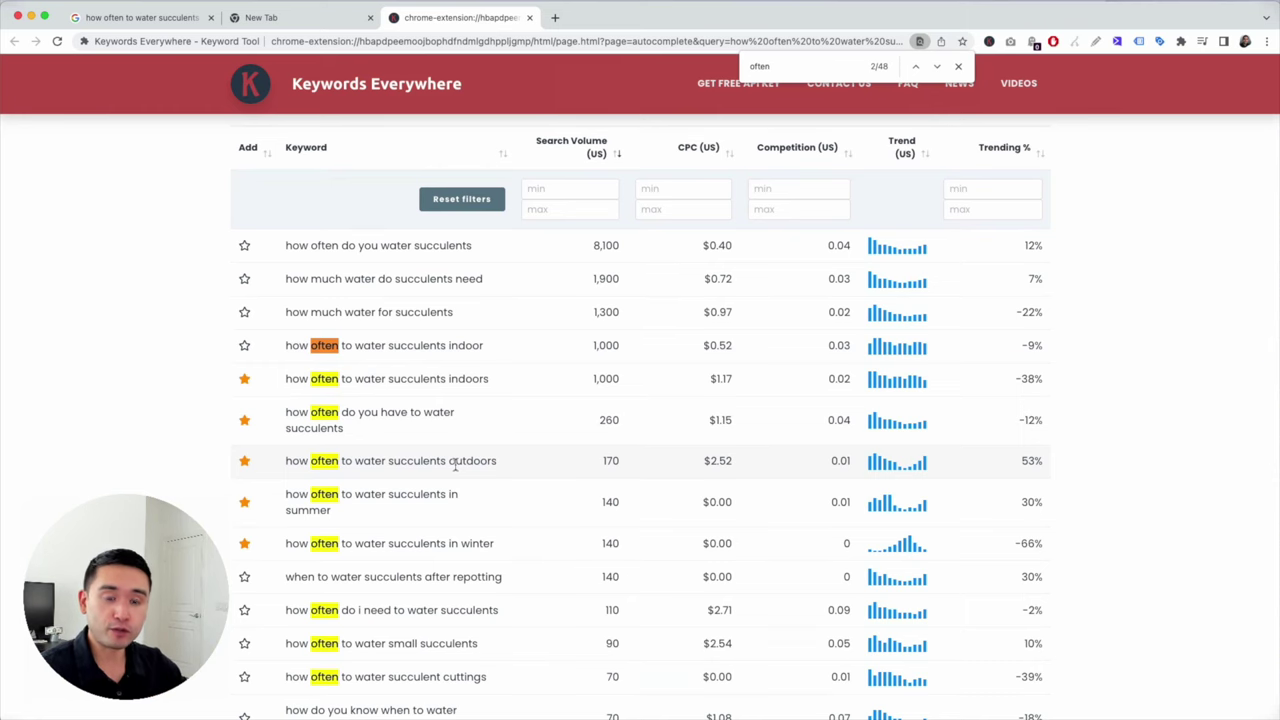
pyautogui.scroll(-2, 510, 550)
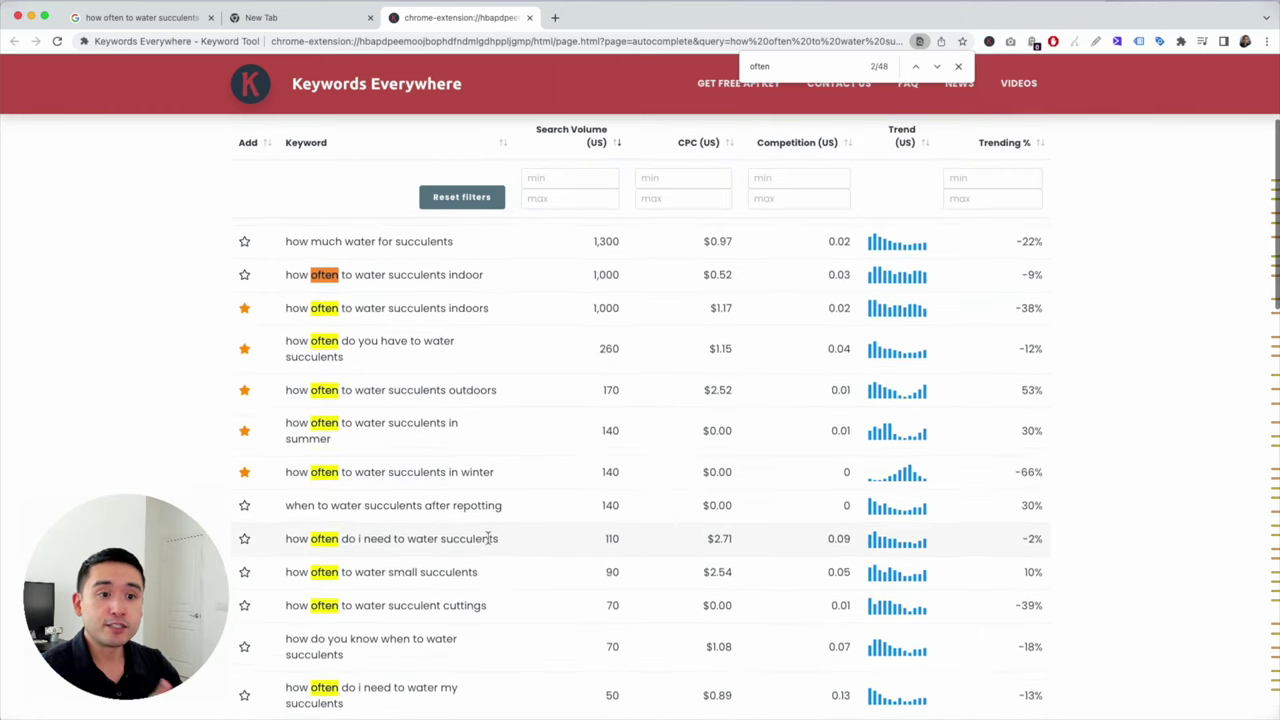
pyautogui.scroll(-5, 502, 546)
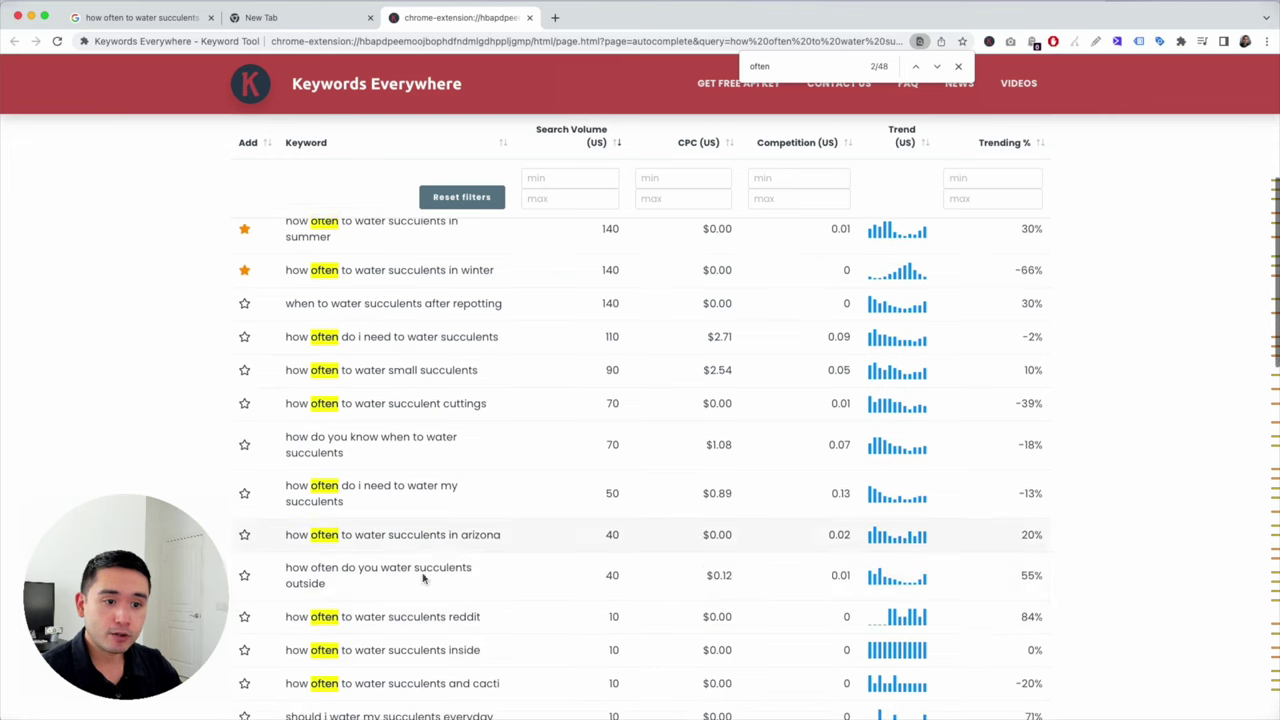
pyautogui.scroll(1, 380, 678)
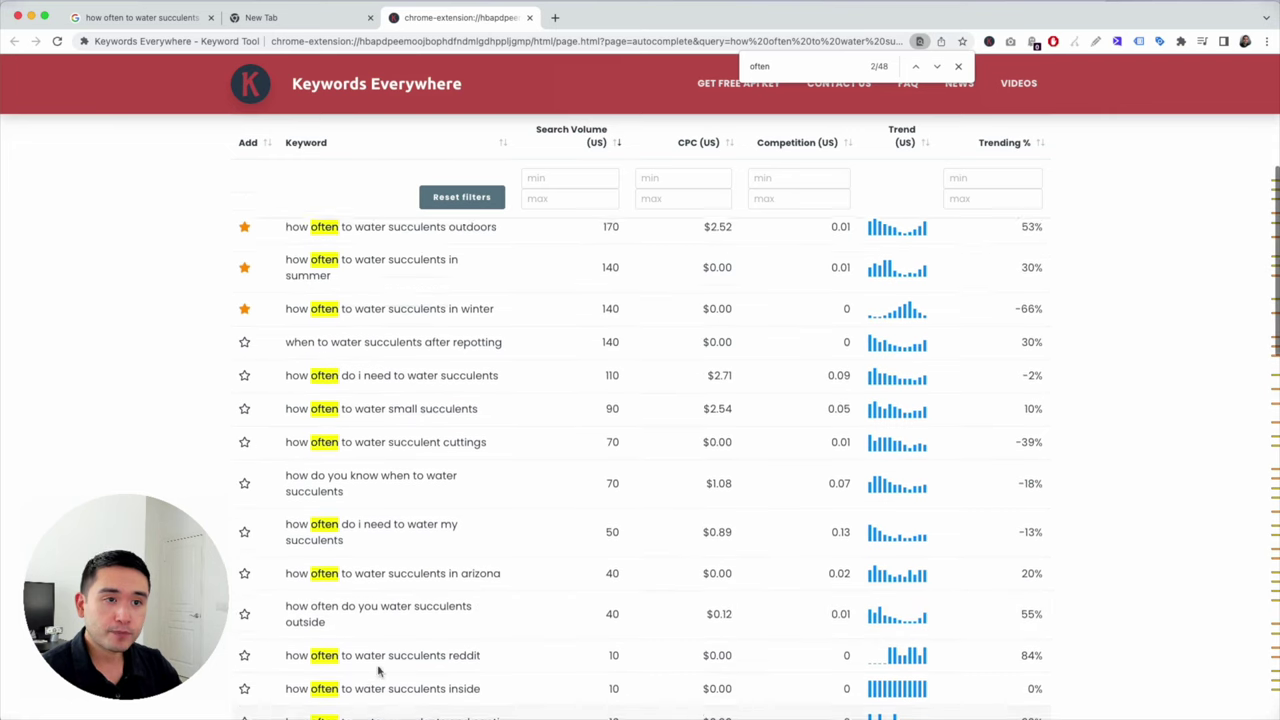
# Step: Open the Kellogg Garden article from the Google results and request the organic ranking keywords for its URL in Keywords Everywhere
pyautogui.click(183, 20)
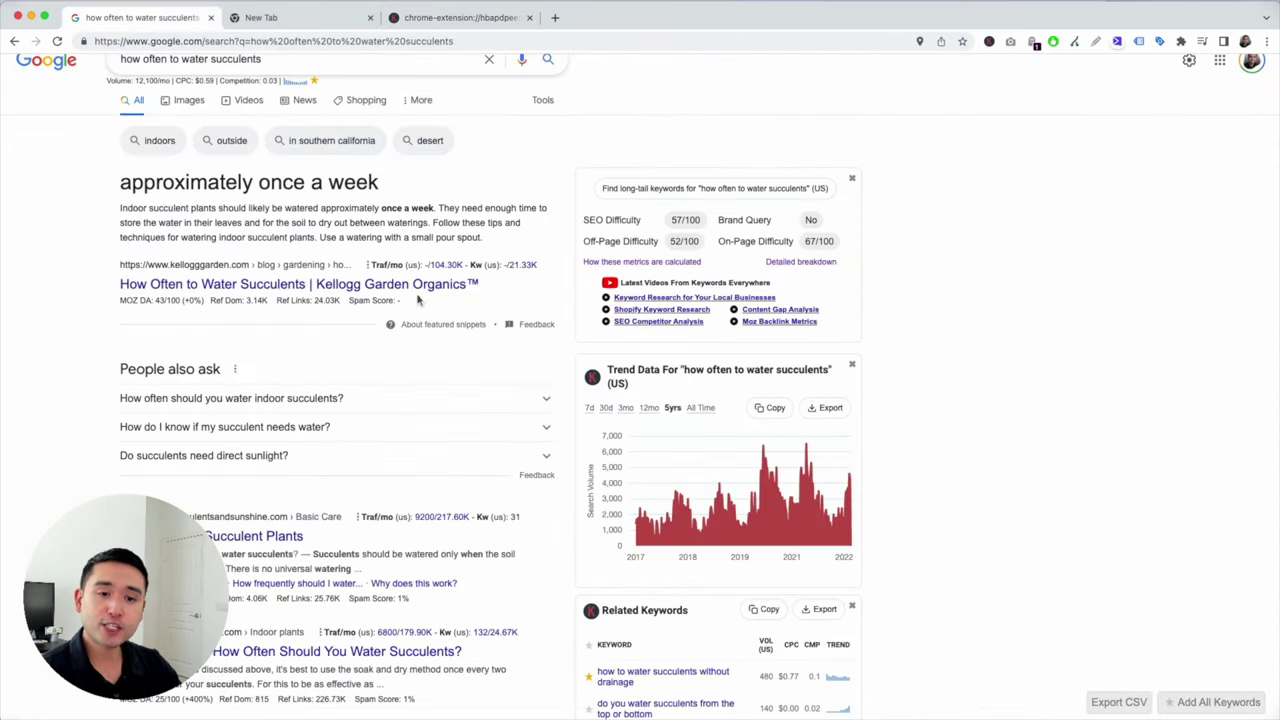
pyautogui.scroll(-2, 418, 300)
pyautogui.scroll(2, 417, 297)
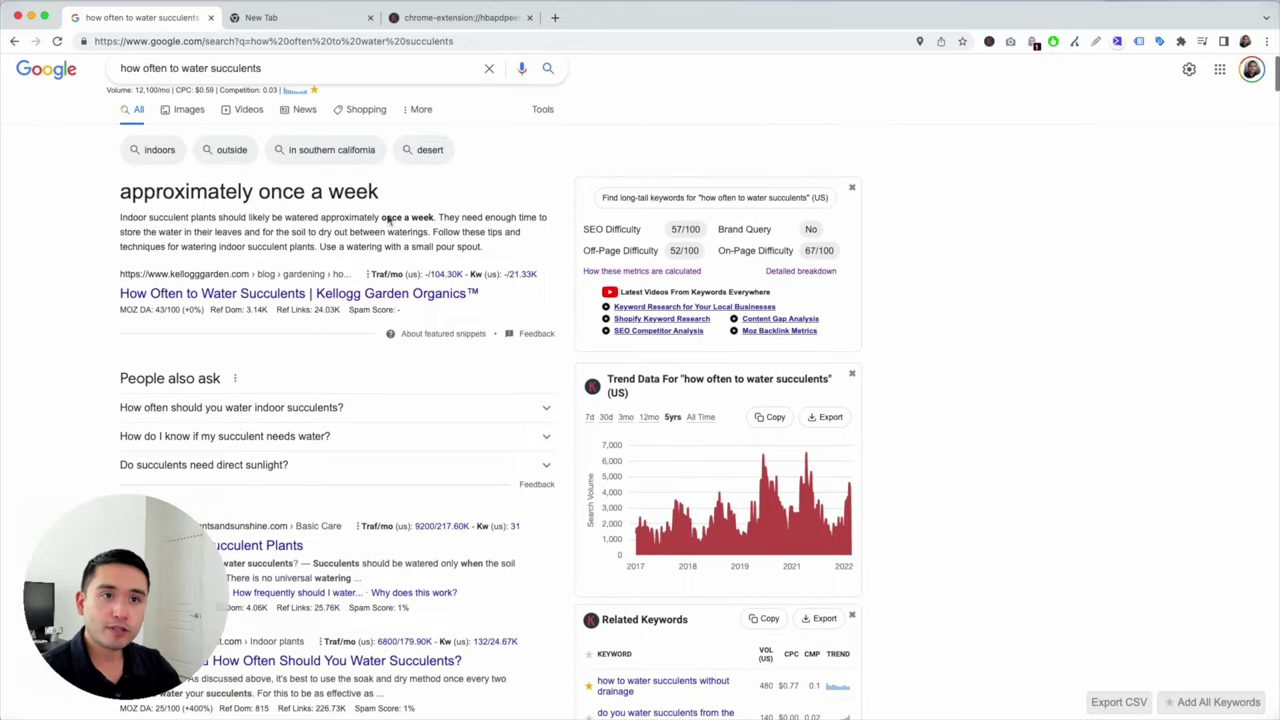
pyautogui.click(152, 294)
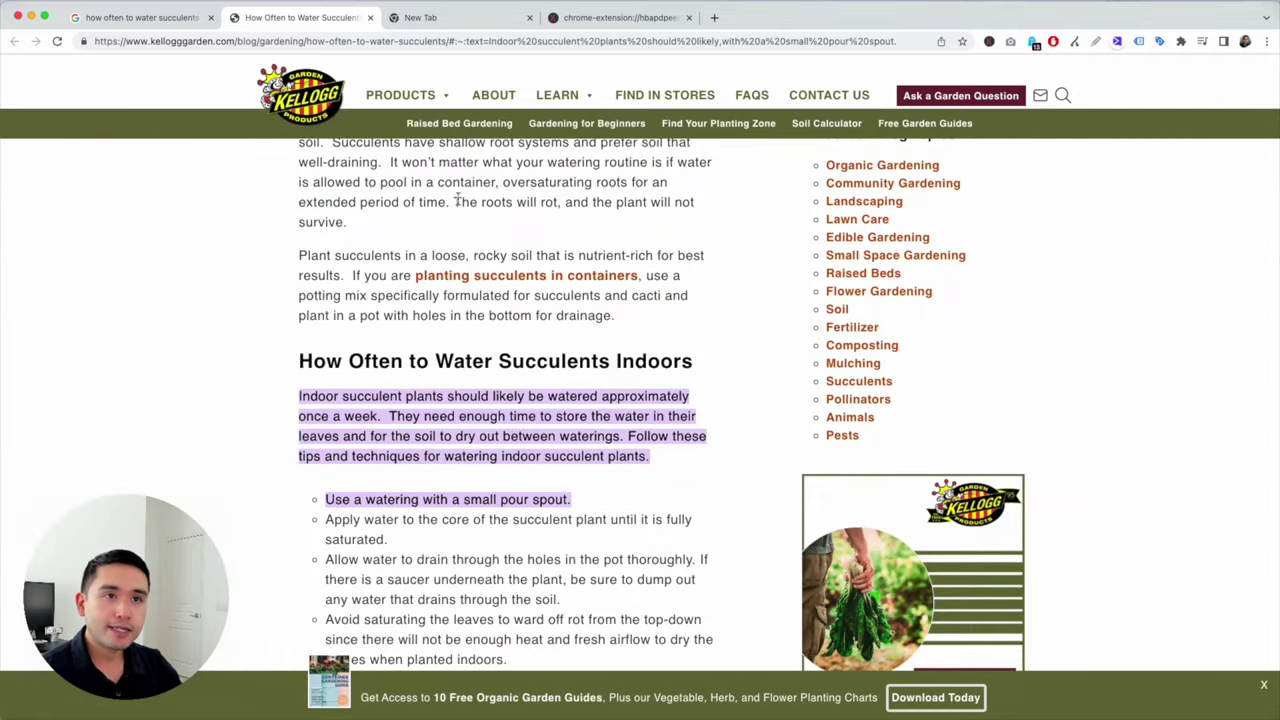
pyautogui.click(988, 42)
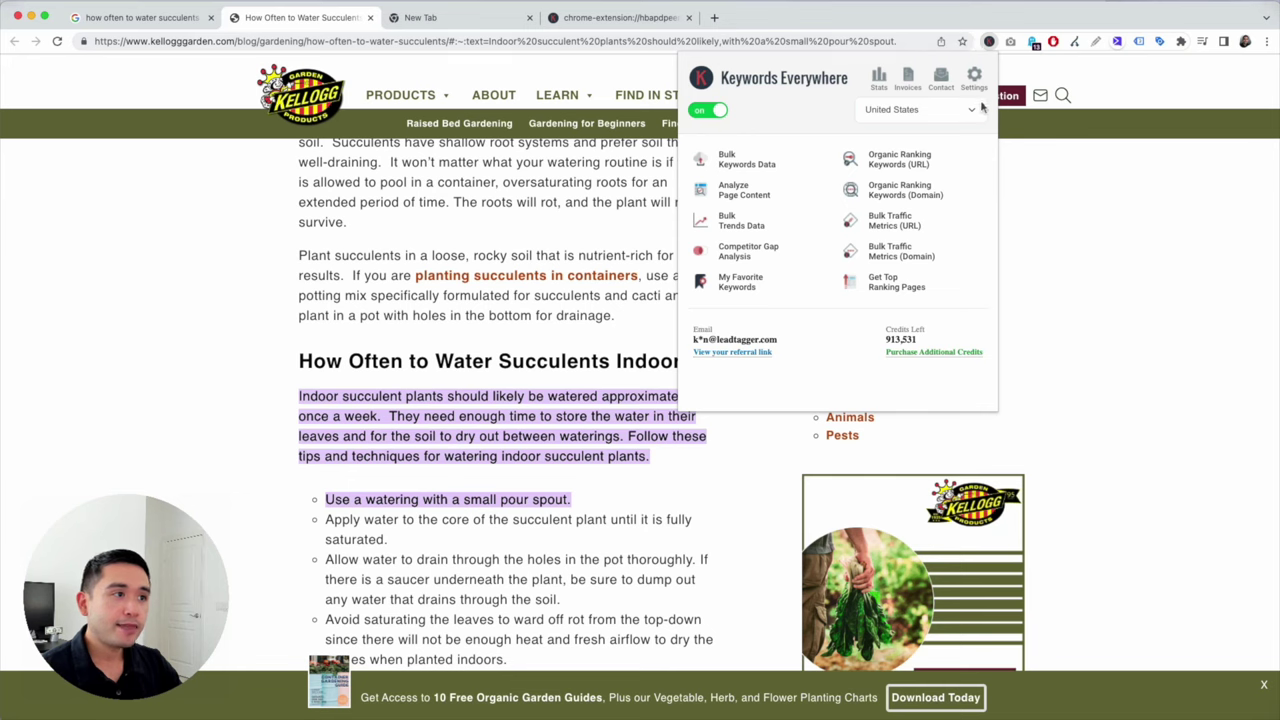
pyautogui.click(900, 163)
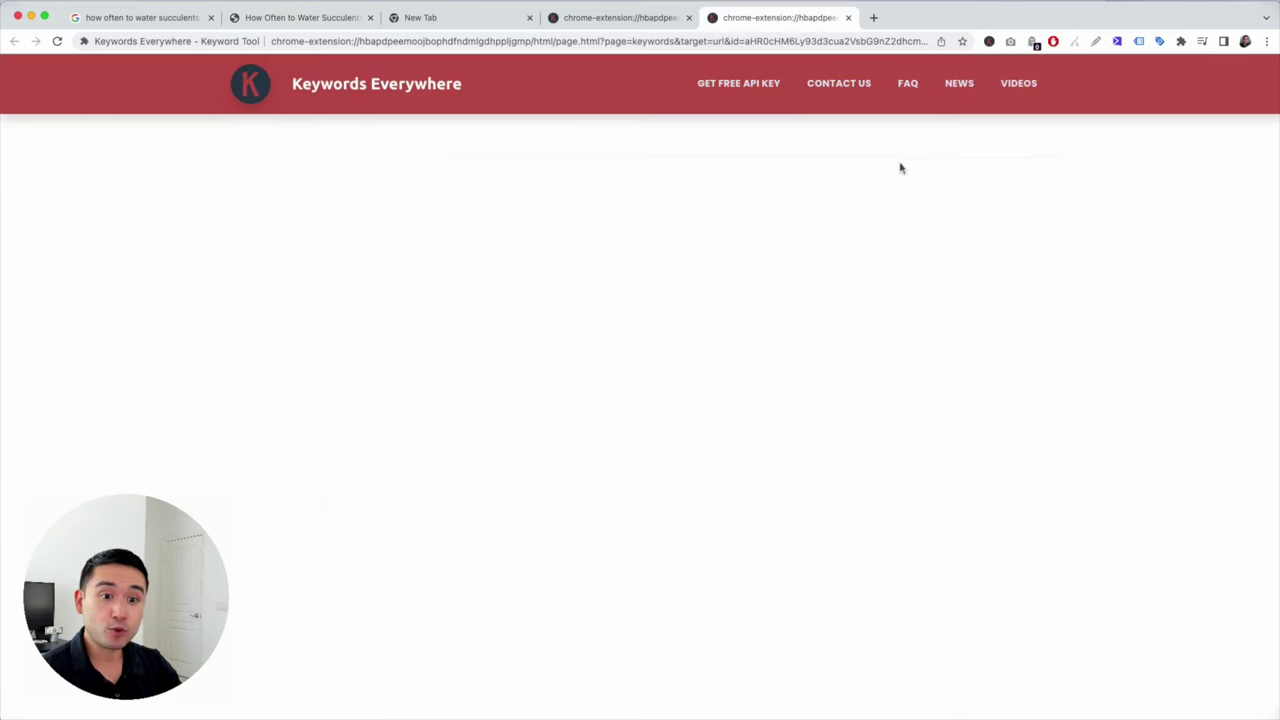
# Step: Read through the Kellogg Garden article's sections on watering succulents in containers, in-ground, and how much water they need
pyautogui.click(579, 24)
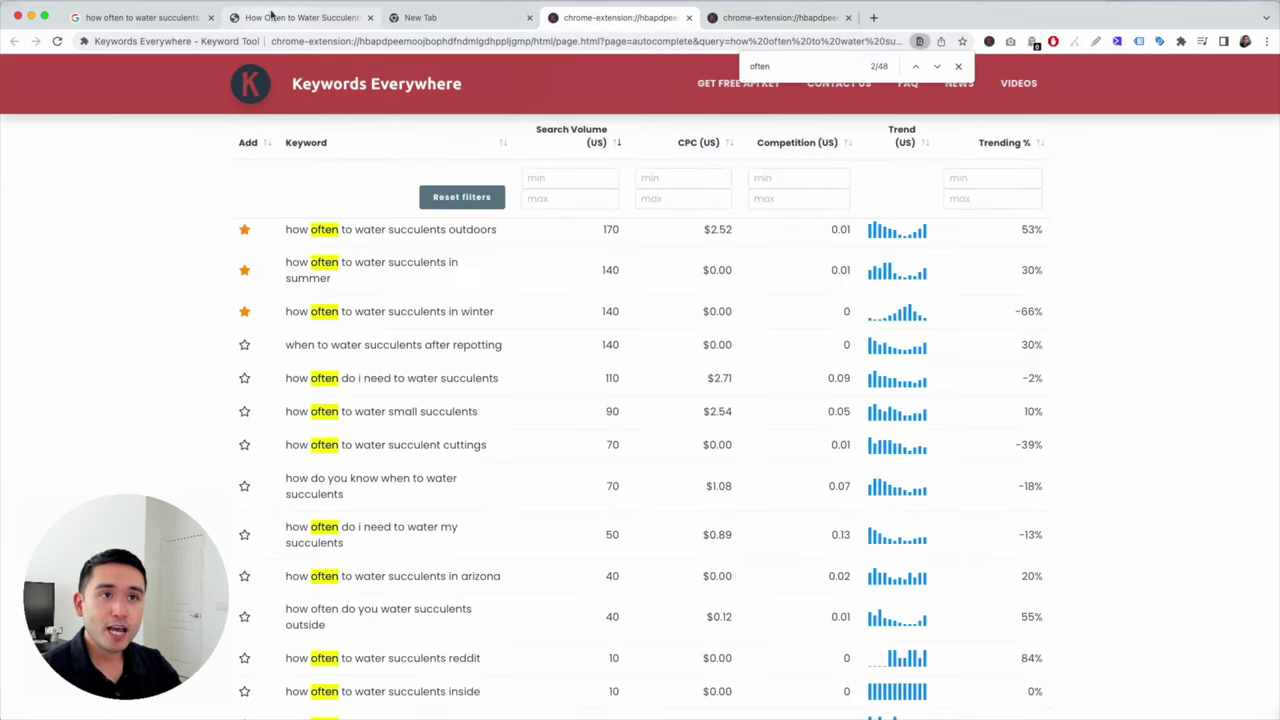
pyautogui.click(300, 17)
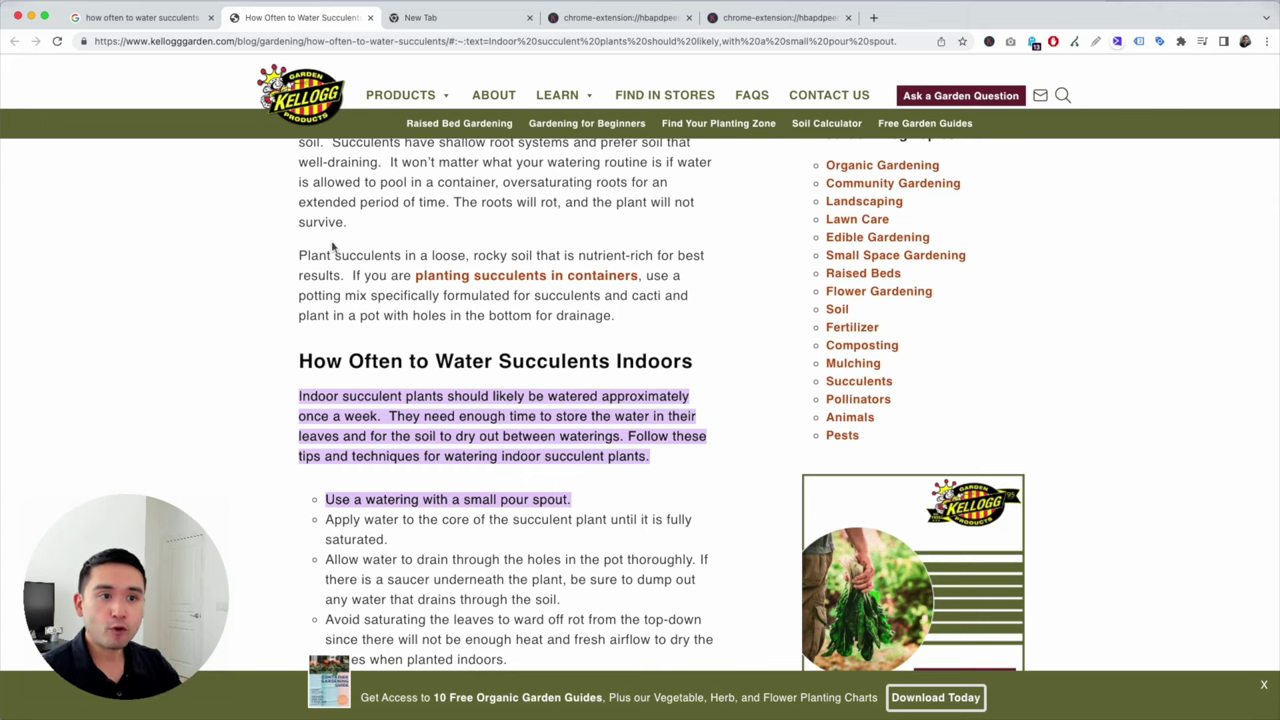
pyautogui.scroll(-10, 333, 247)
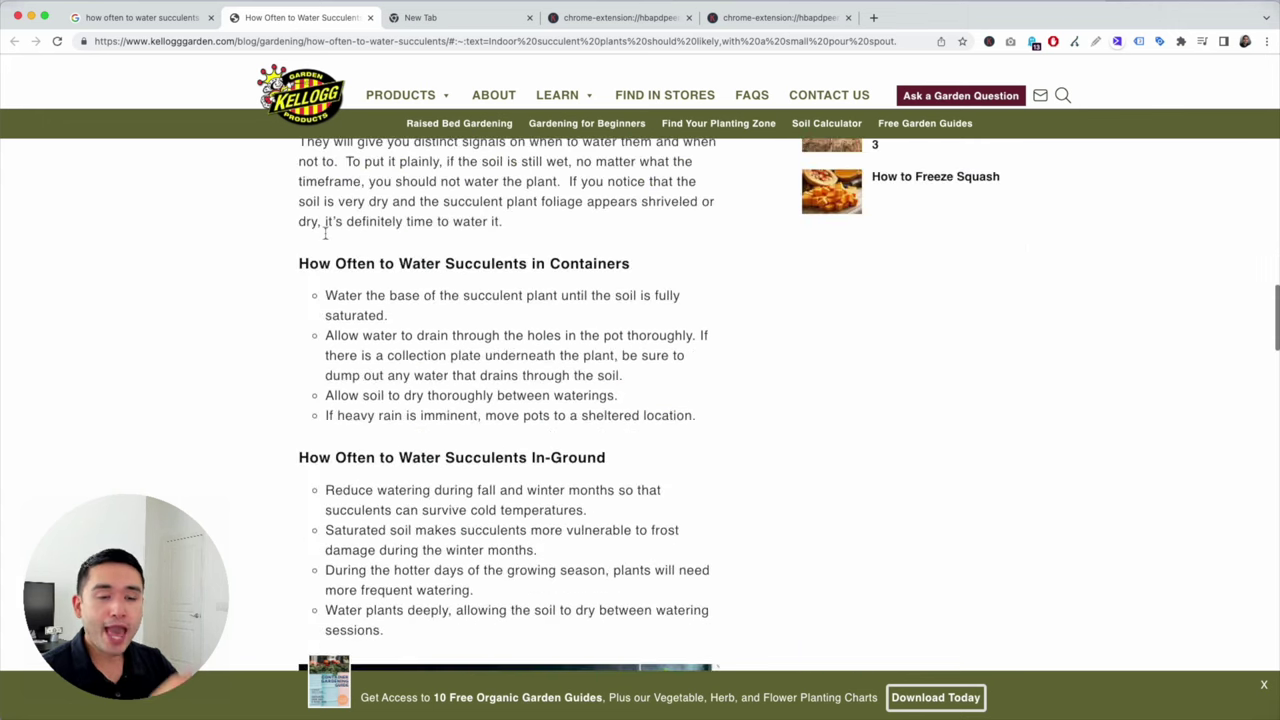
pyautogui.scroll(-1, 329, 363)
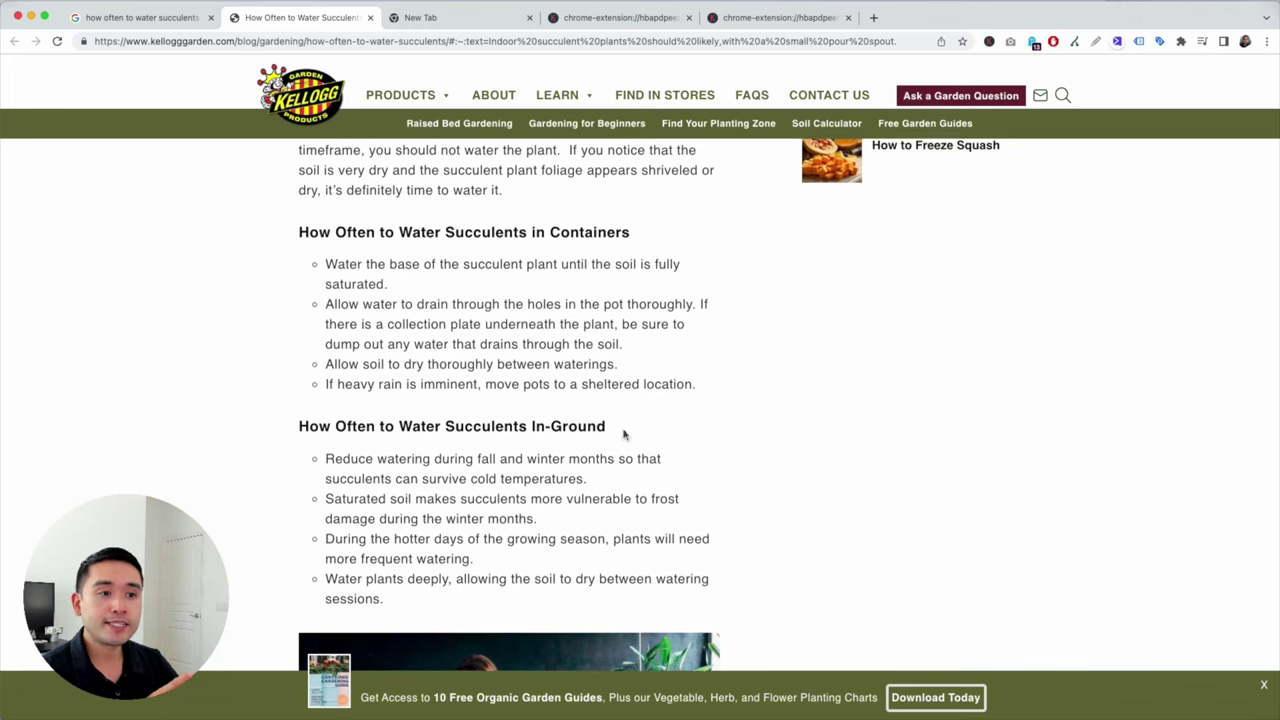
pyautogui.scroll(1, 624, 434)
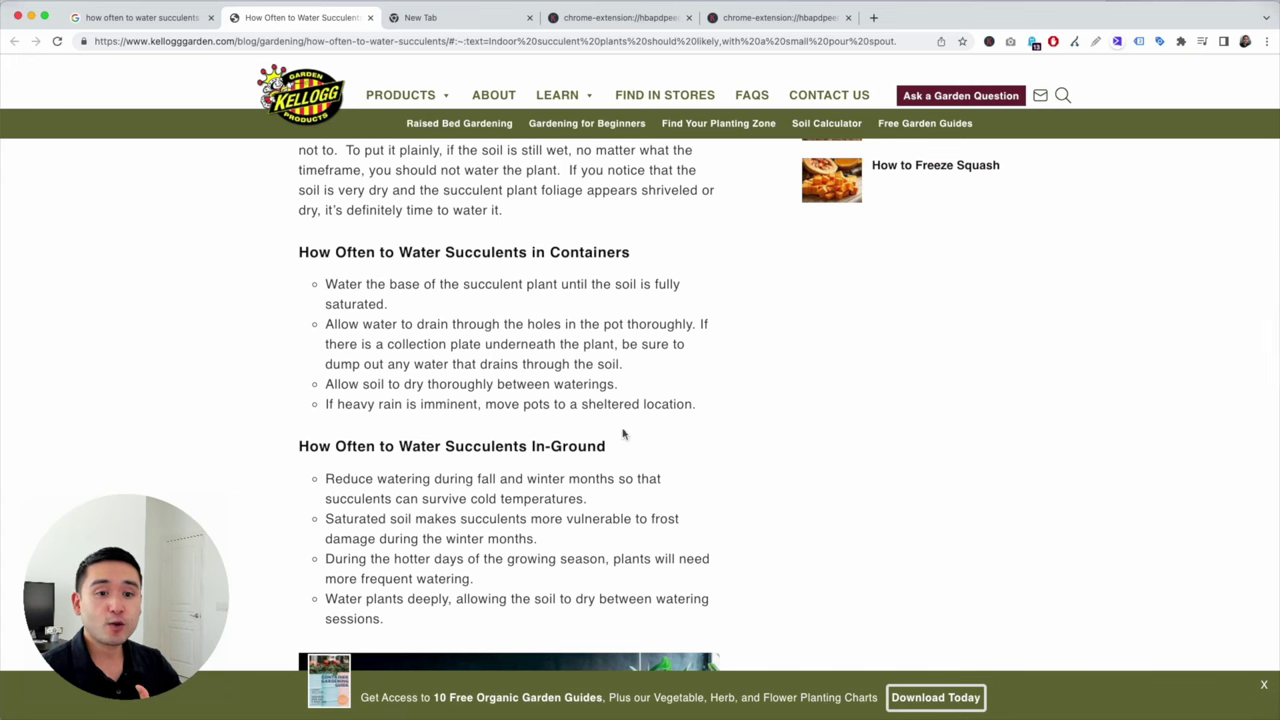
pyautogui.scroll(1, 623, 434)
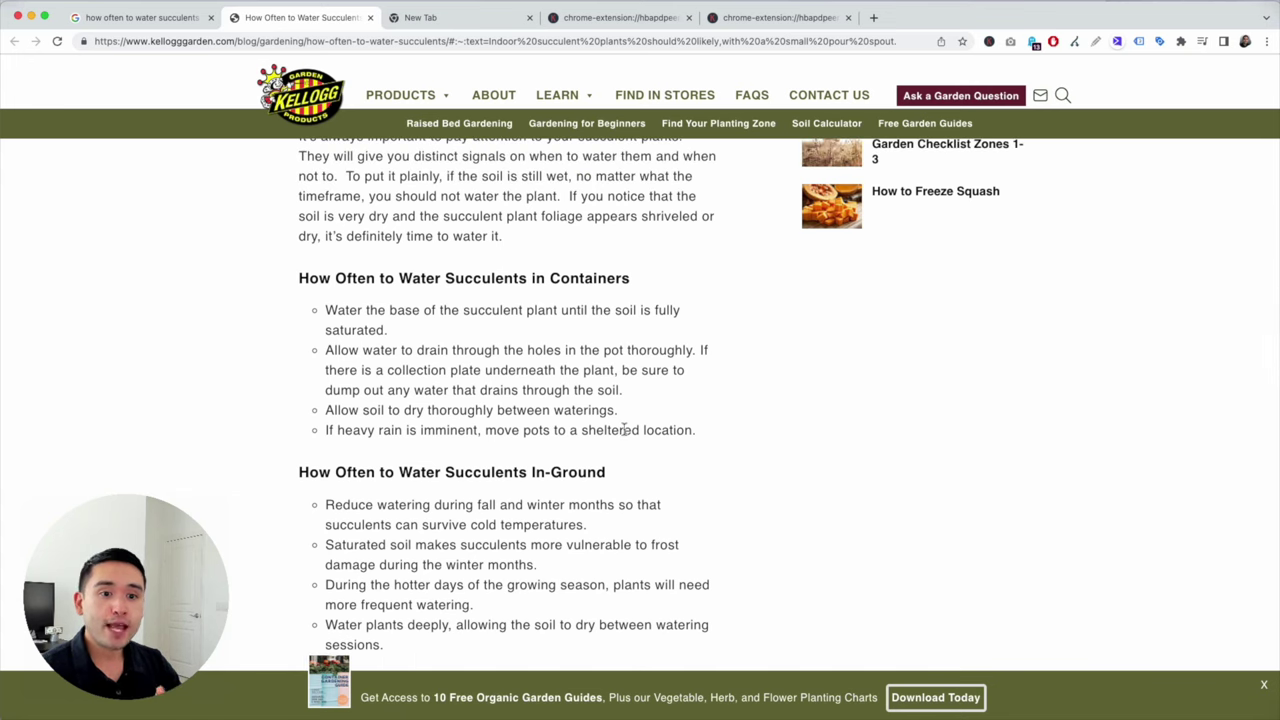
pyautogui.scroll(-5, 623, 429)
pyautogui.scroll(-2, 507, 373)
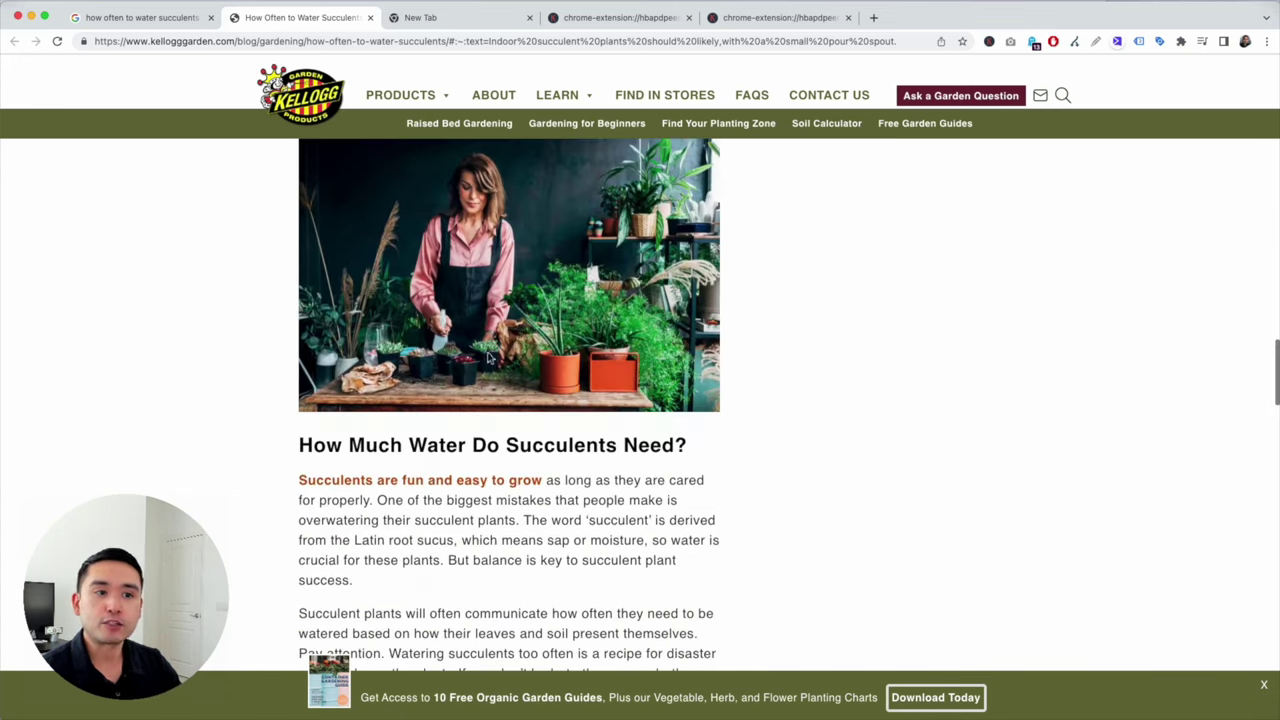
pyautogui.scroll(-3, 427, 306)
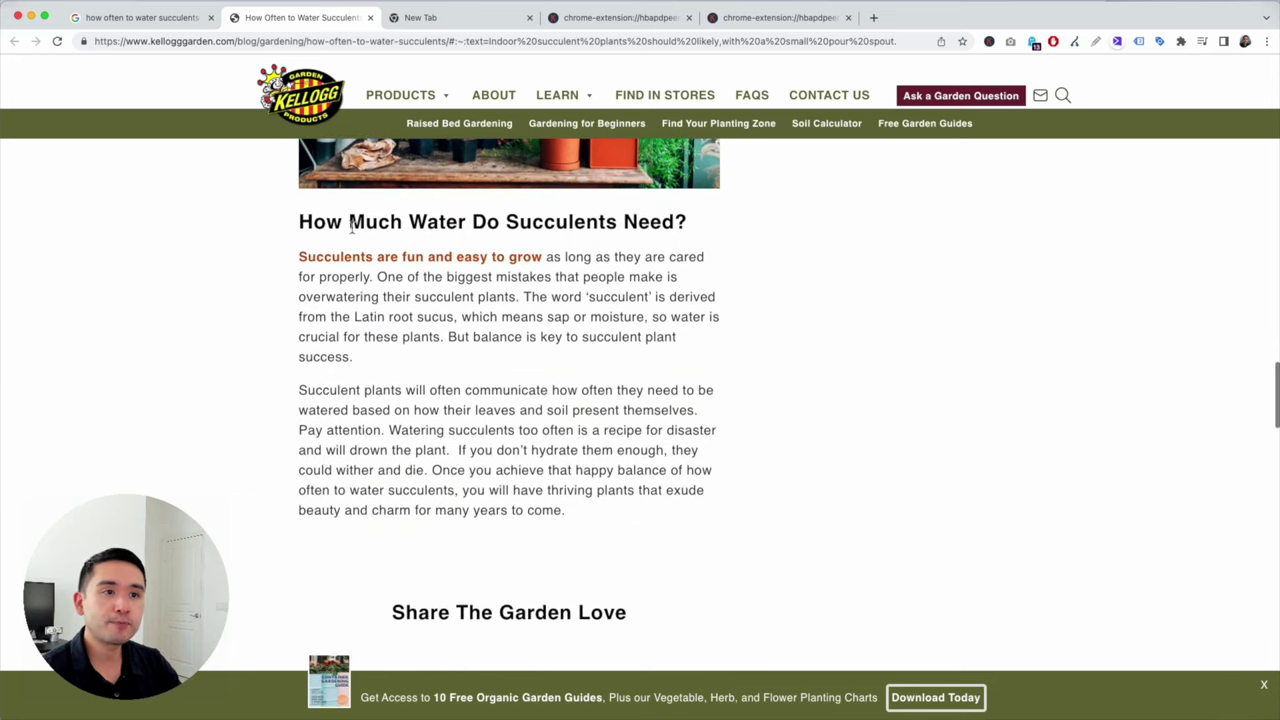
pyautogui.scroll(-1, 453, 281)
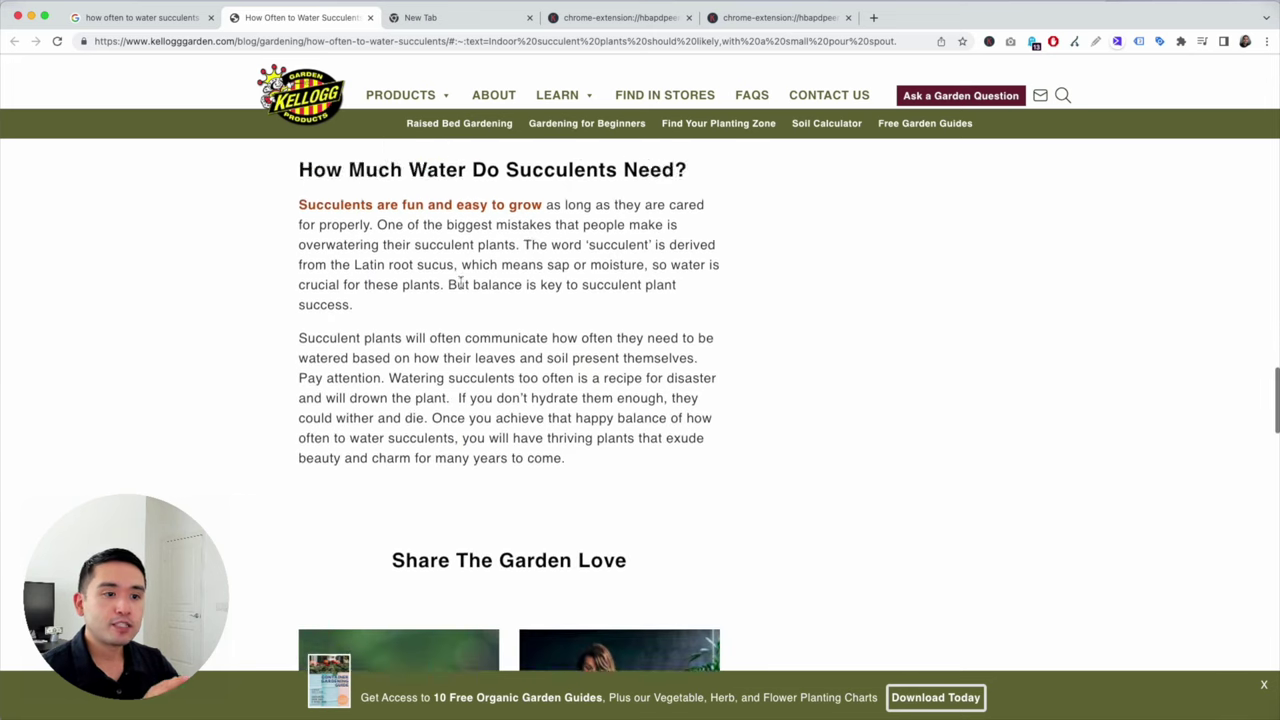
# Step: Highlight the article's subheadings on watering succulents in containers, in-ground and indoors to see which long-tail keywords they target
pyautogui.scroll(8, 458, 288)
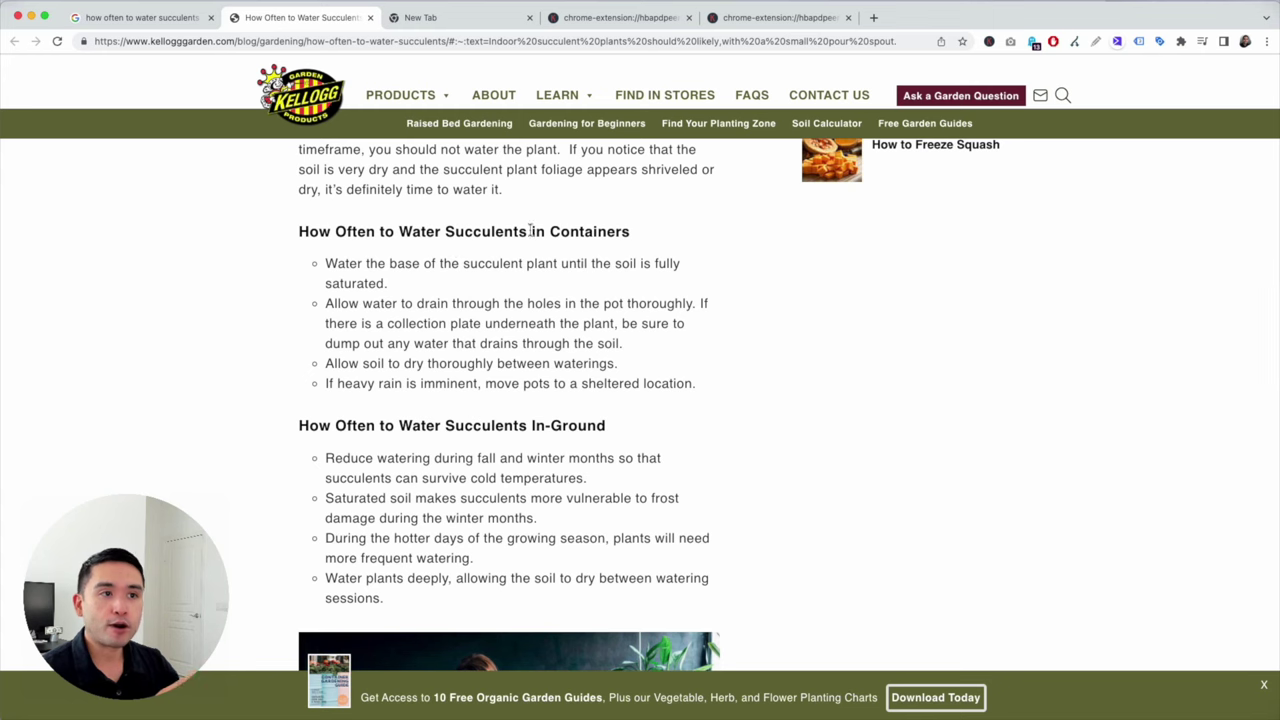
pyautogui.moveTo(354, 229); pyautogui.dragTo(634, 233)
pyautogui.moveTo(396, 426); pyautogui.dragTo(614, 424)
pyautogui.scroll(4, 612, 424)
pyautogui.moveTo(510, 428); pyautogui.dragTo(694, 429)
pyautogui.scroll(8, 694, 429)
pyautogui.moveTo(562, 310); pyautogui.dragTo(714, 310)
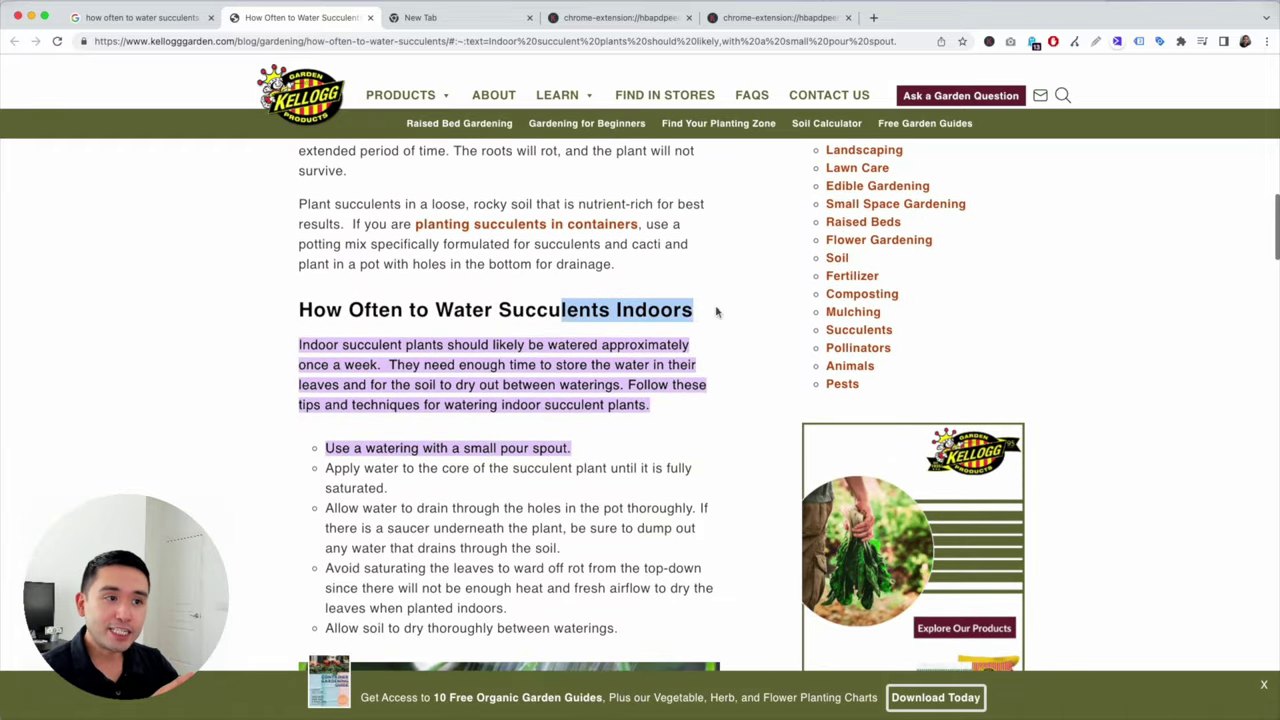
pyautogui.click(529, 306)
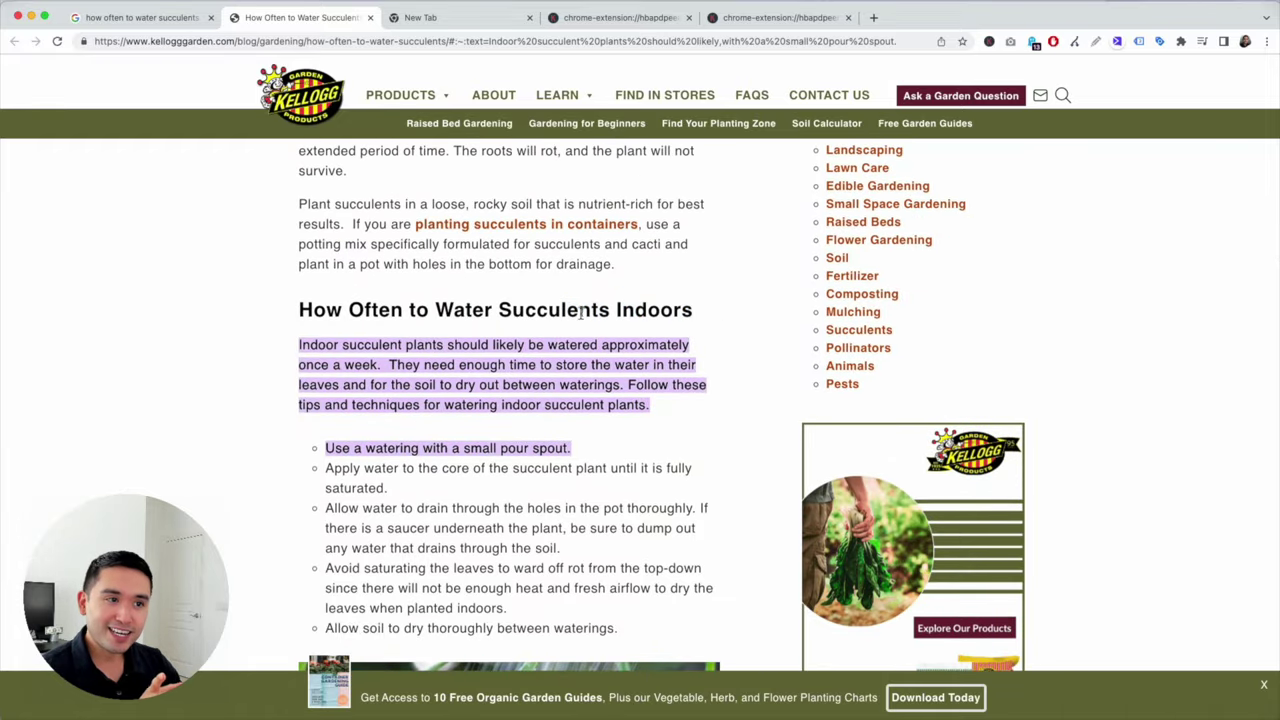
pyautogui.scroll(-1, 560, 240)
# Step: Compare the long-tail suggestions for "how often to water succulents" with the section headings of the Kellogg Garden article
pyautogui.click(629, 20)
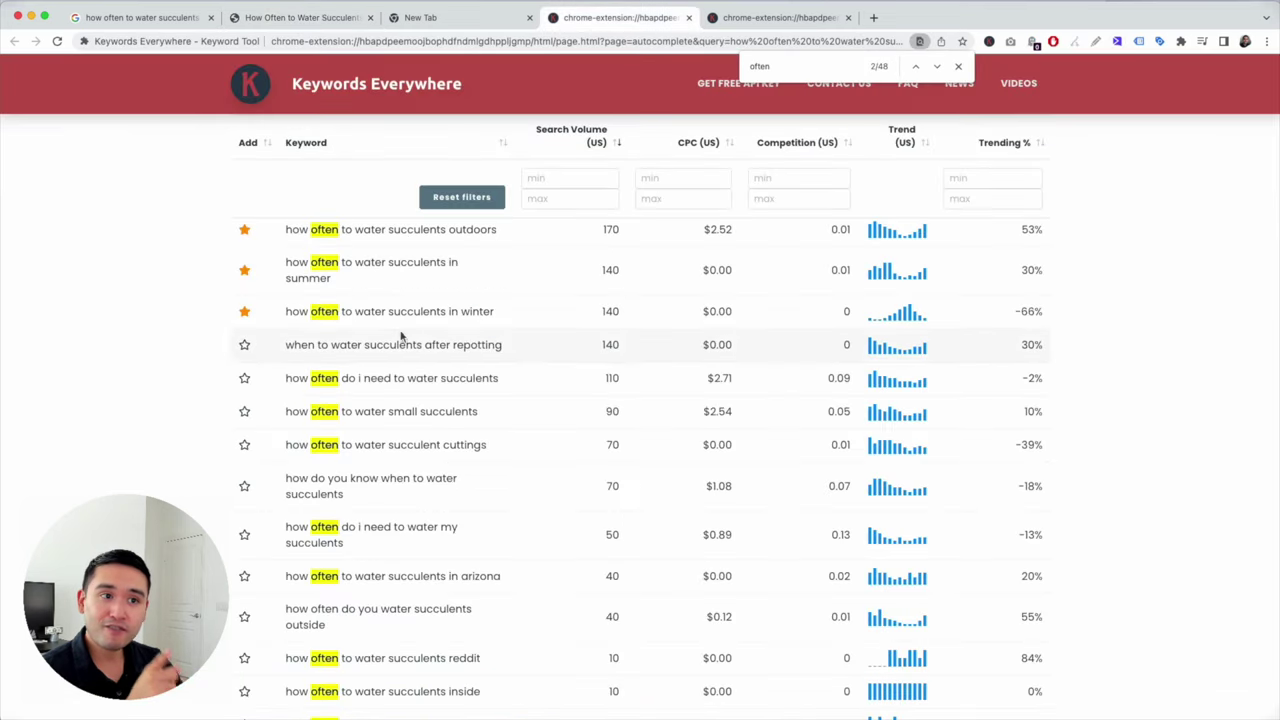
pyautogui.scroll(4, 400, 337)
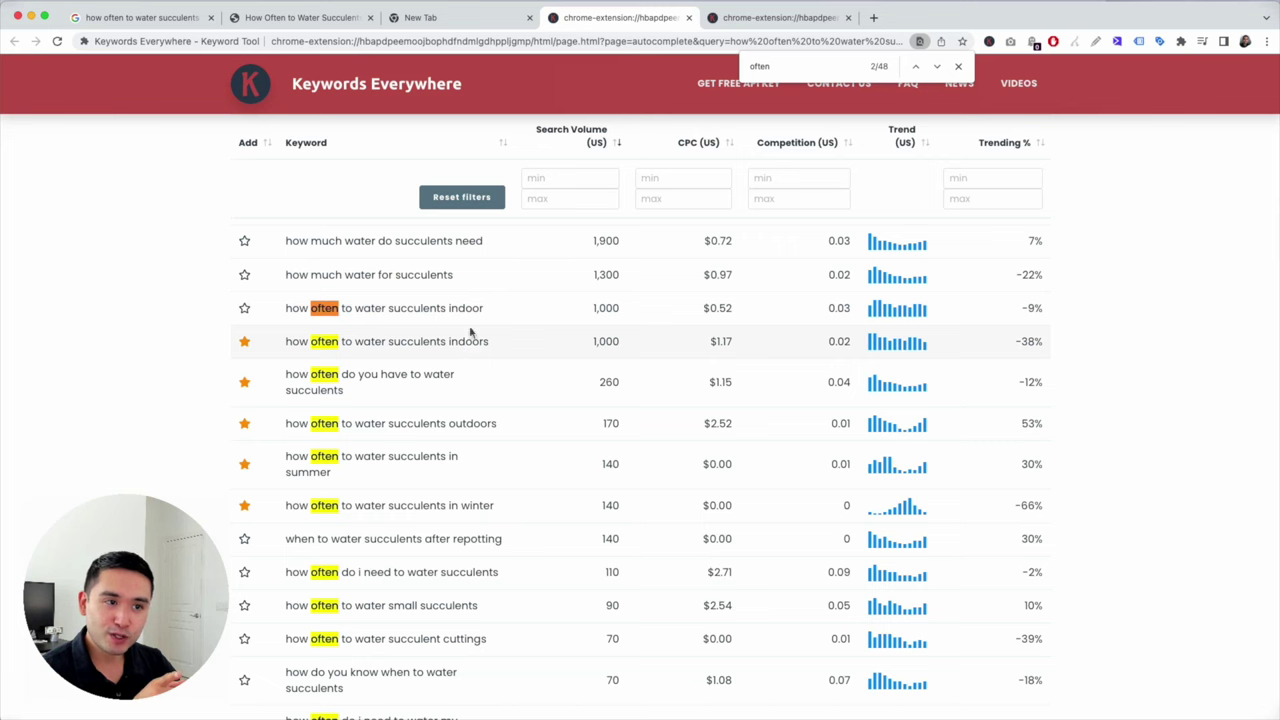
pyautogui.scroll(1, 452, 427)
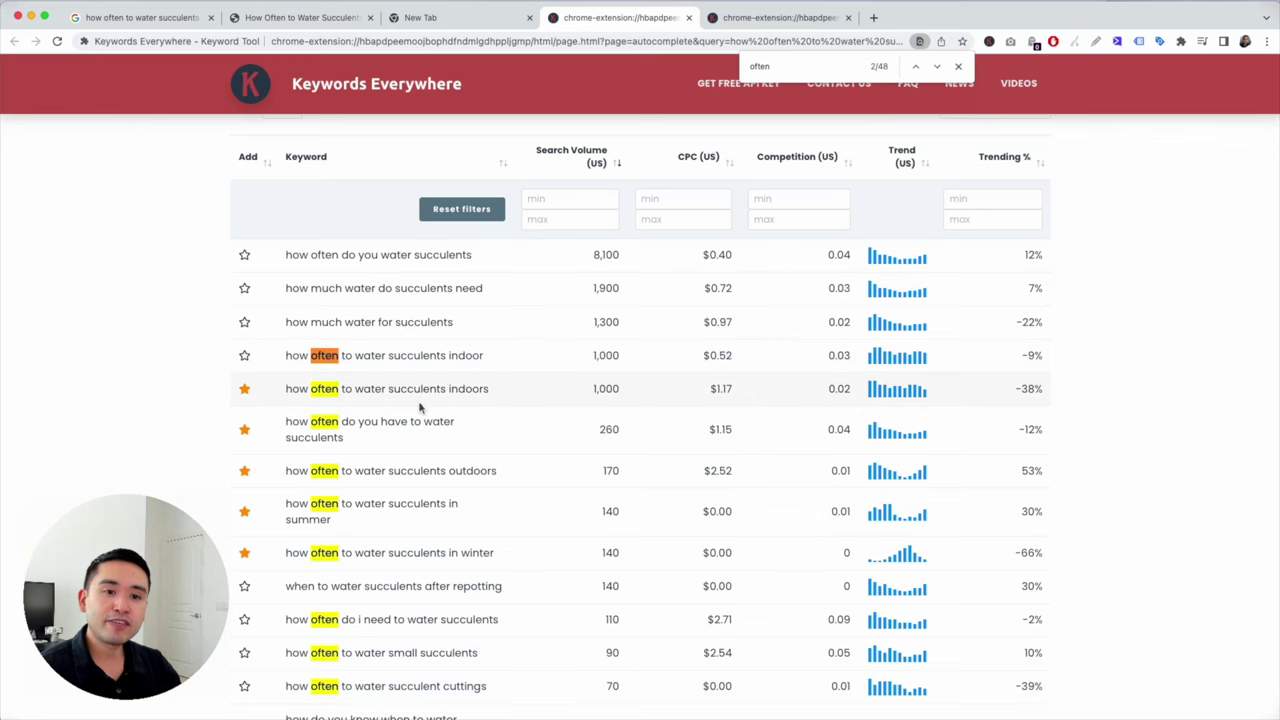
pyautogui.click(318, 17)
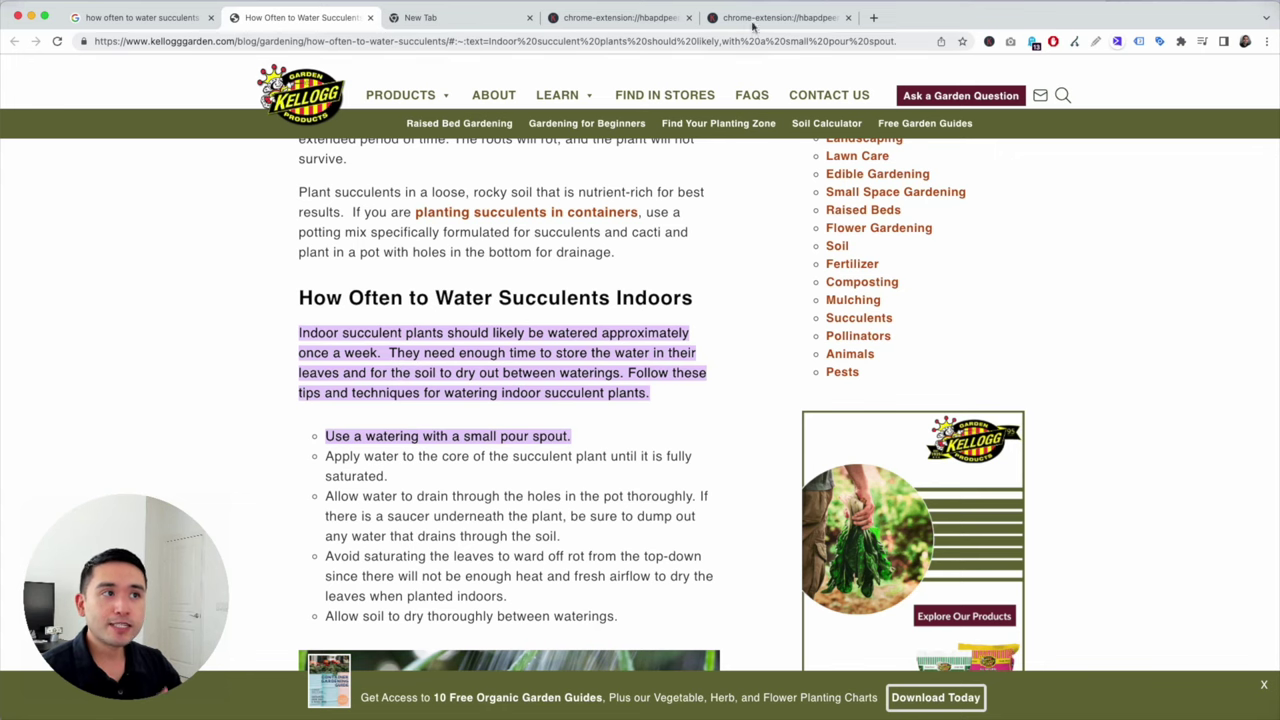
# Step: Examine the estimated traffic, SERP position and search volume of the keywords the Kellogg Garden article ranks for
pyautogui.click(749, 17)
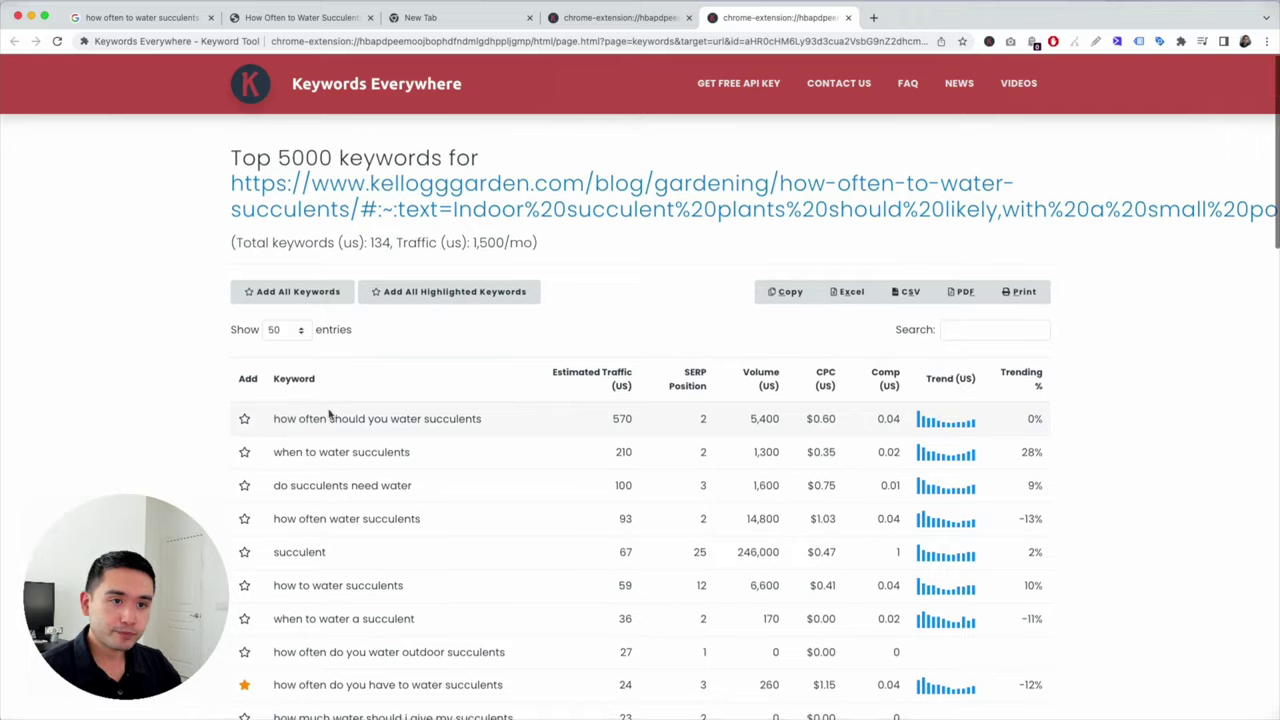
pyautogui.scroll(-3, 420, 350)
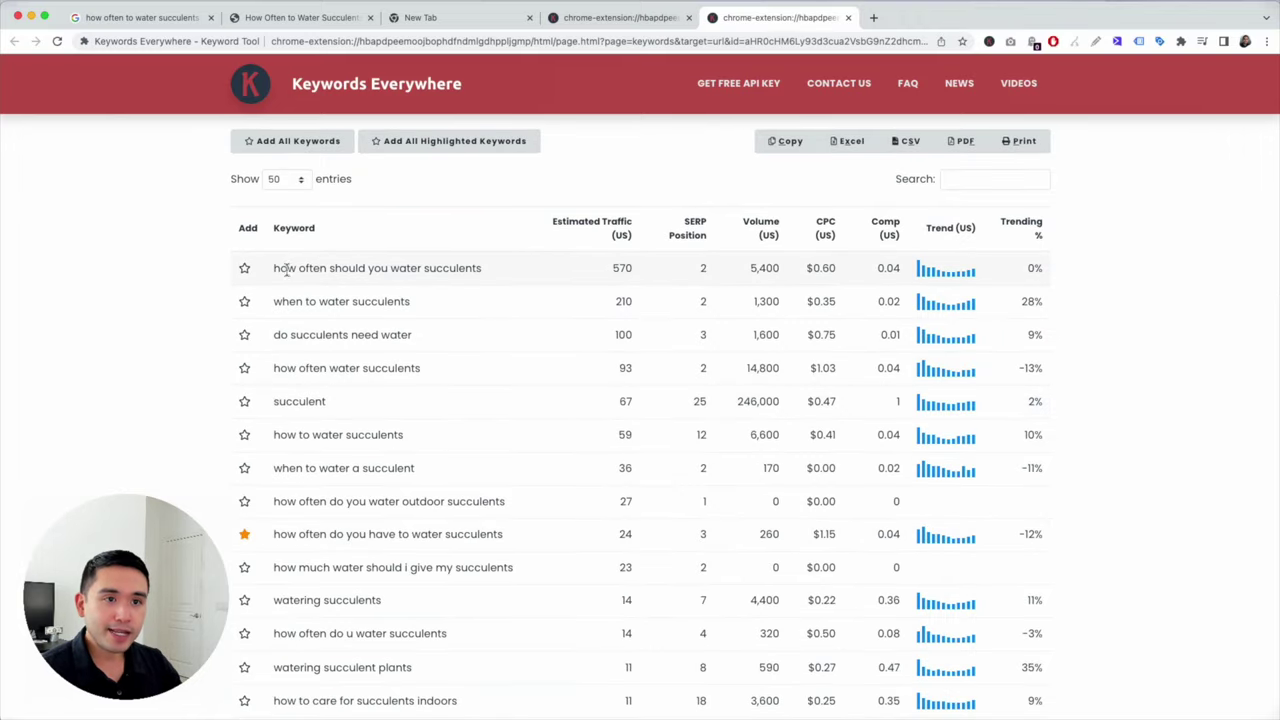
pyautogui.scroll(1, 533, 272)
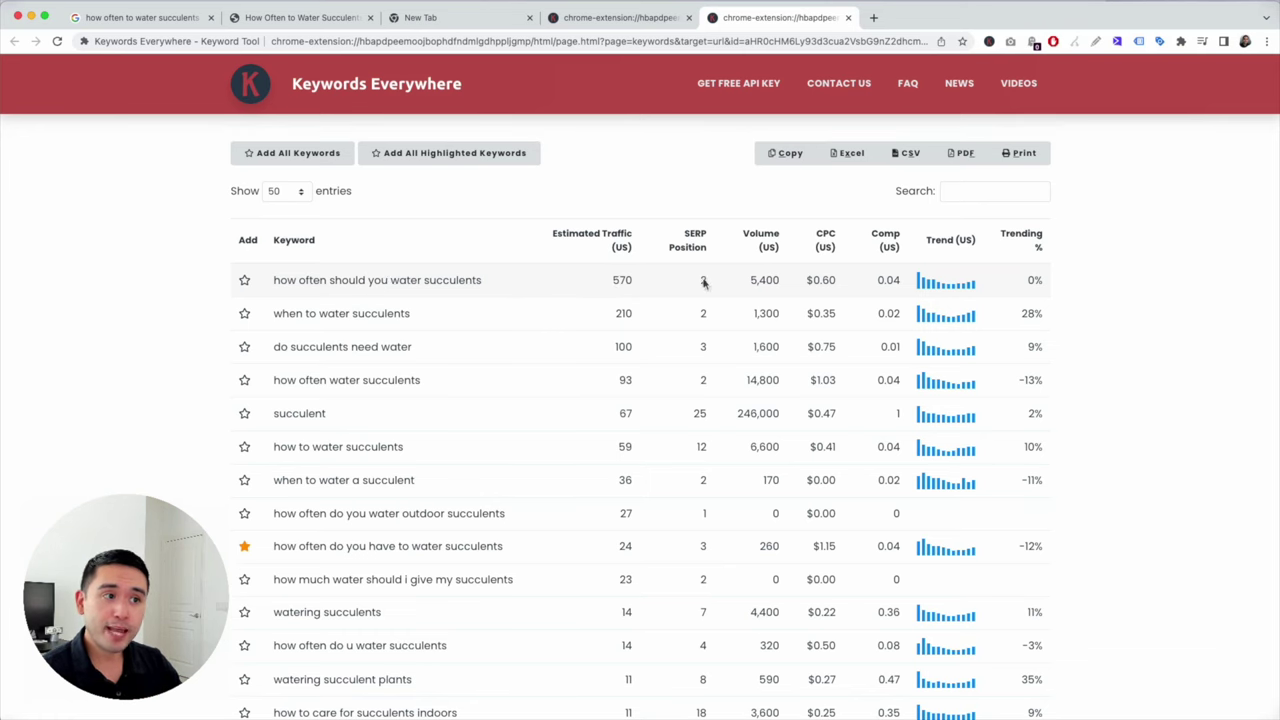
pyautogui.moveTo(754, 280); pyautogui.dragTo(776, 282)
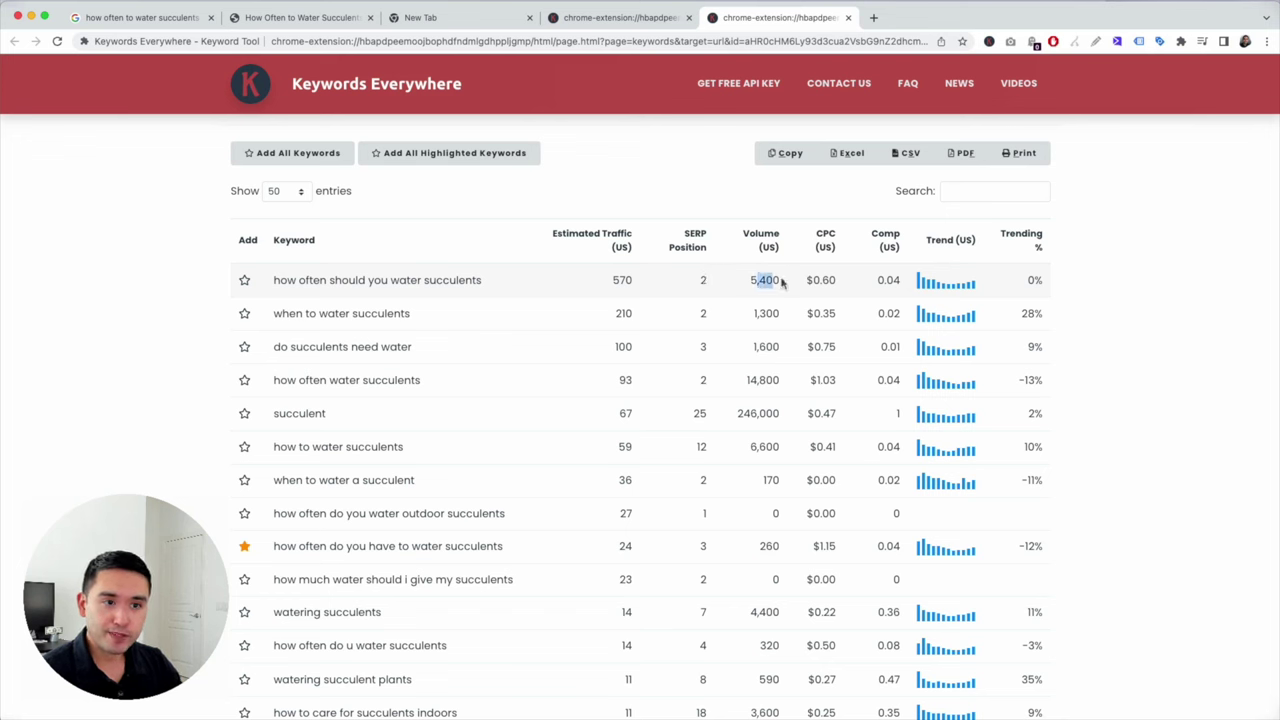
pyautogui.click(246, 286)
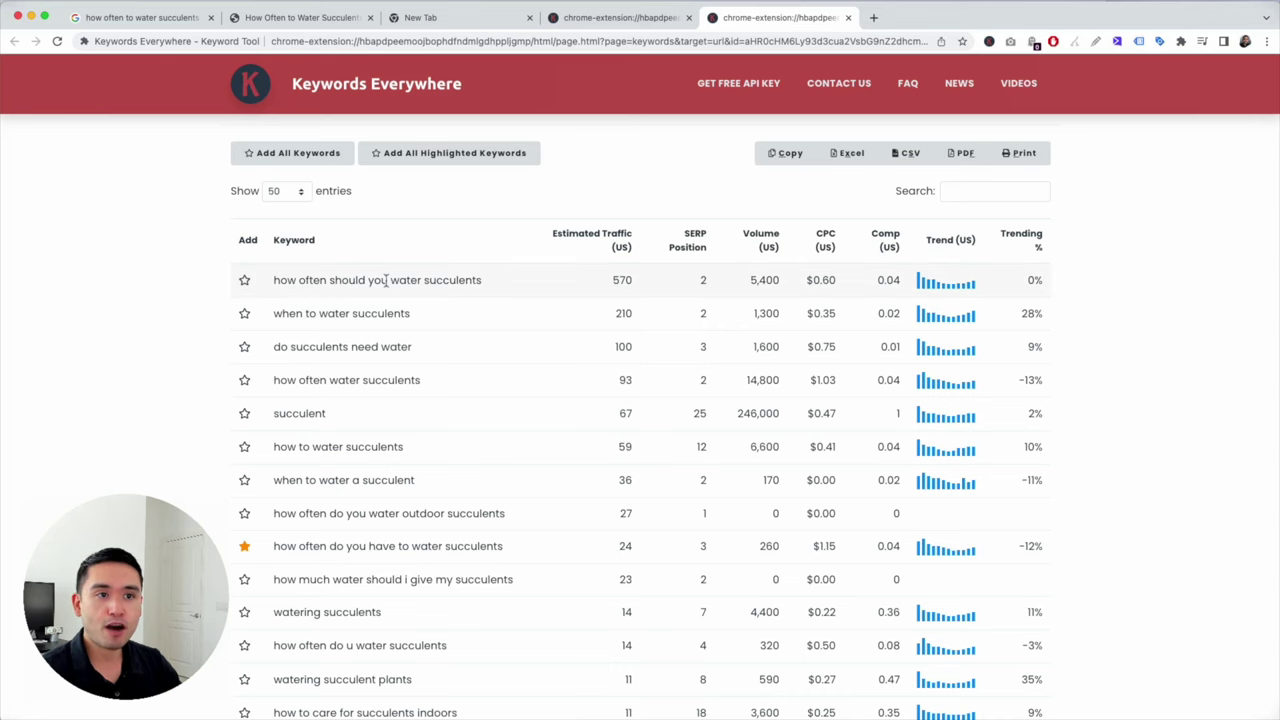
pyautogui.scroll(-3, 382, 285)
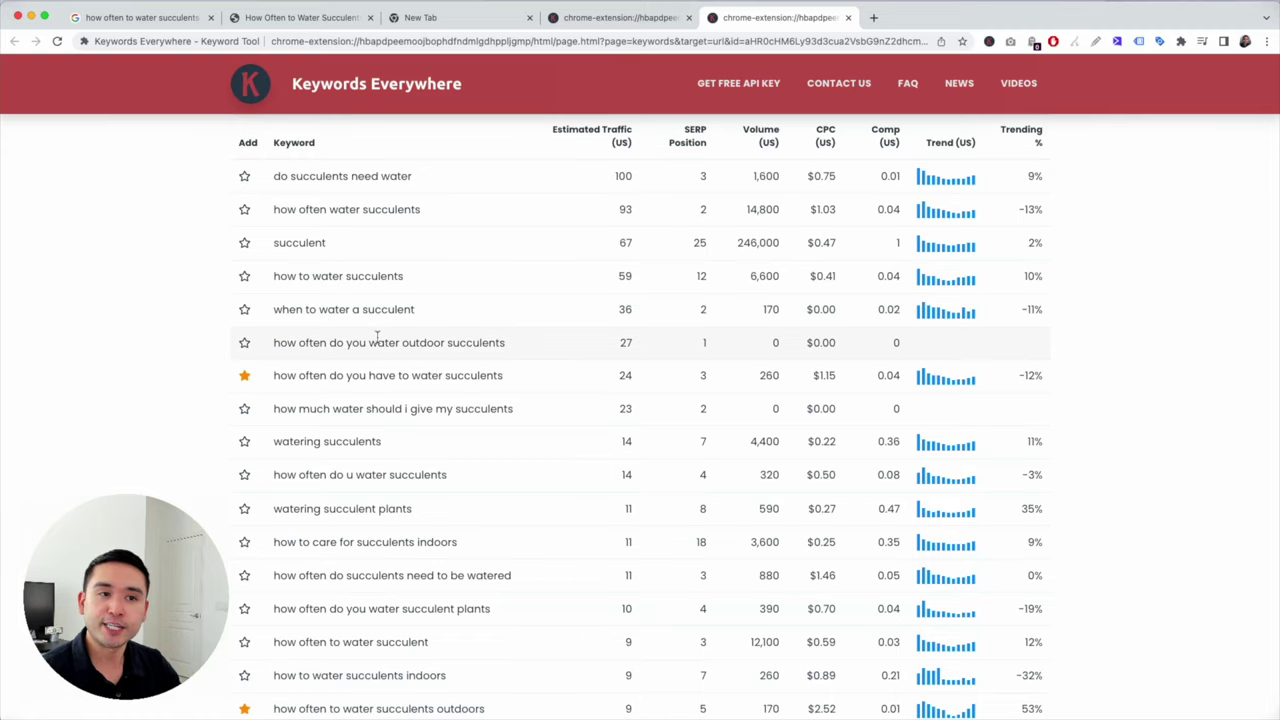
pyautogui.scroll(-4, 377, 335)
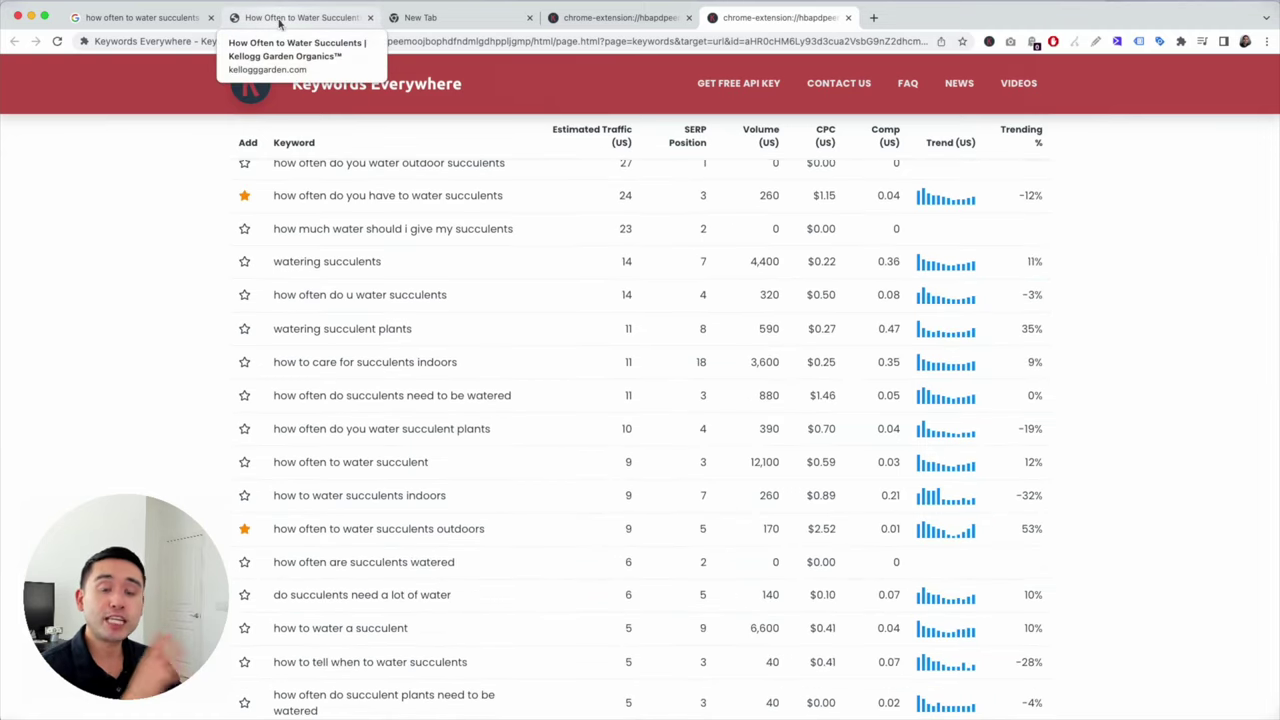
# Step: Review the Related Keywords, People Also Search For and People also ask suggestions on the Google results for "how often to water succulents"
pyautogui.click(158, 22)
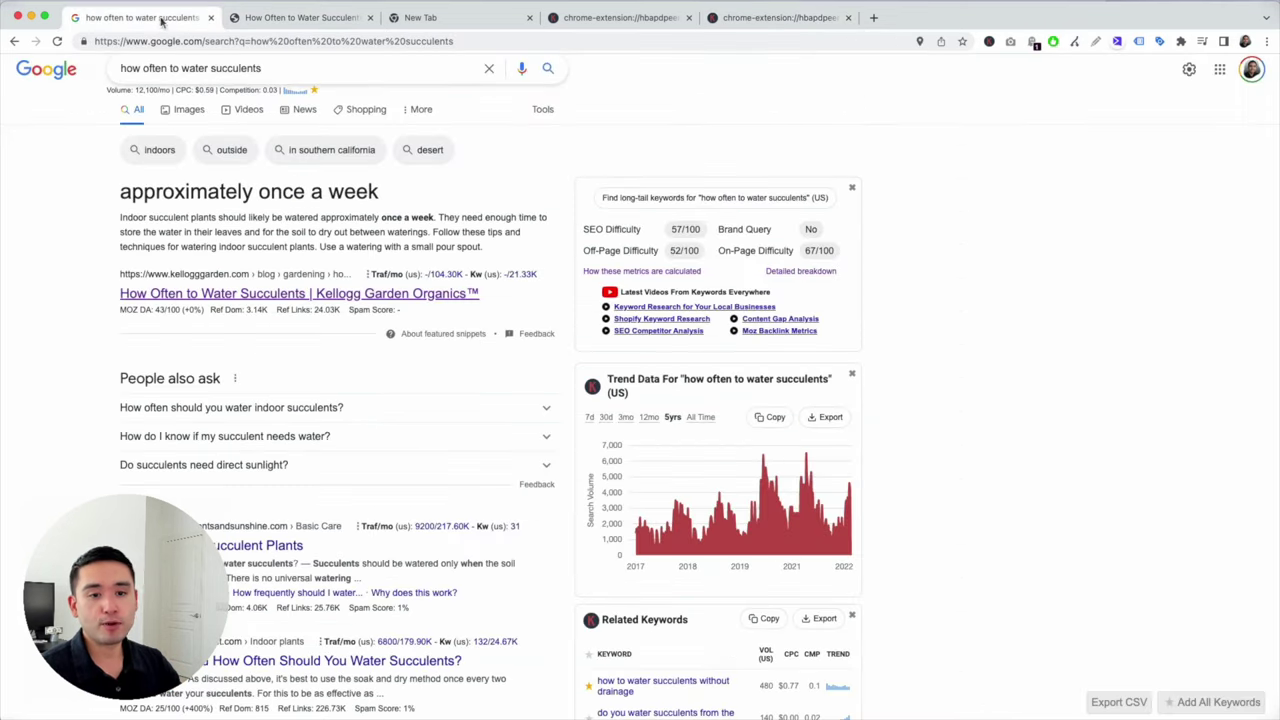
pyautogui.scroll(1, 517, 223)
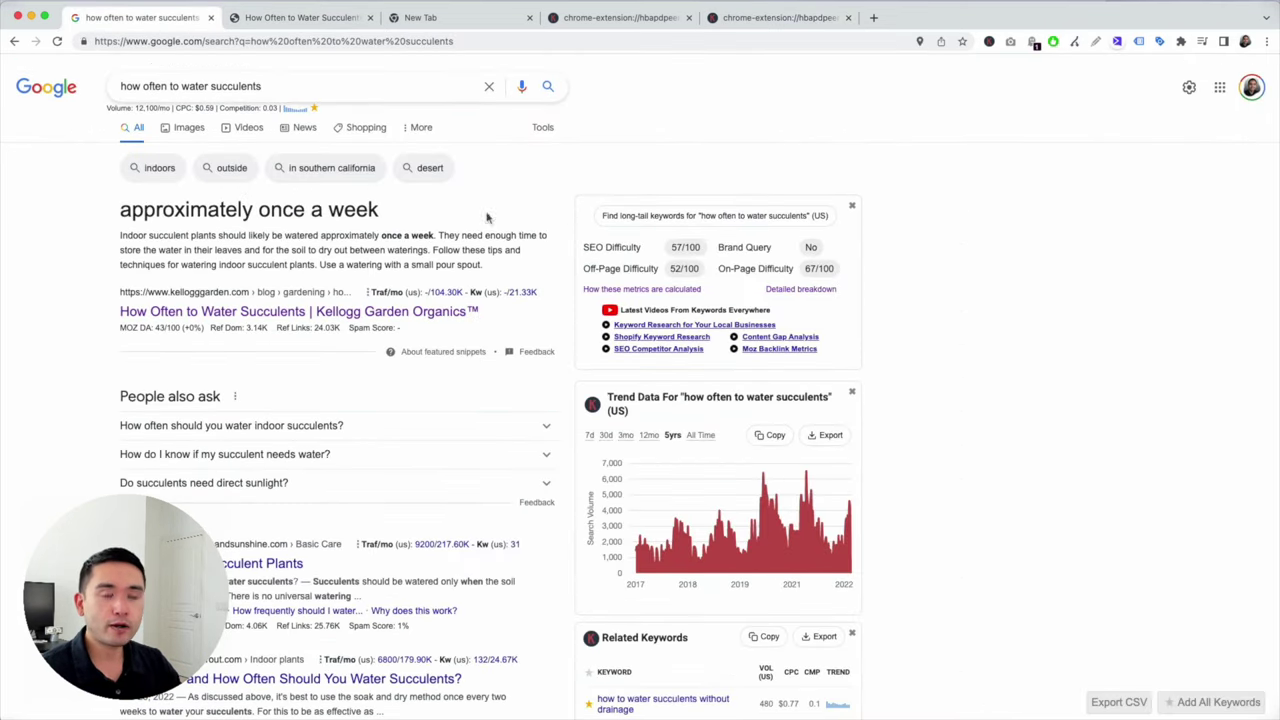
pyautogui.scroll(-5, 683, 206)
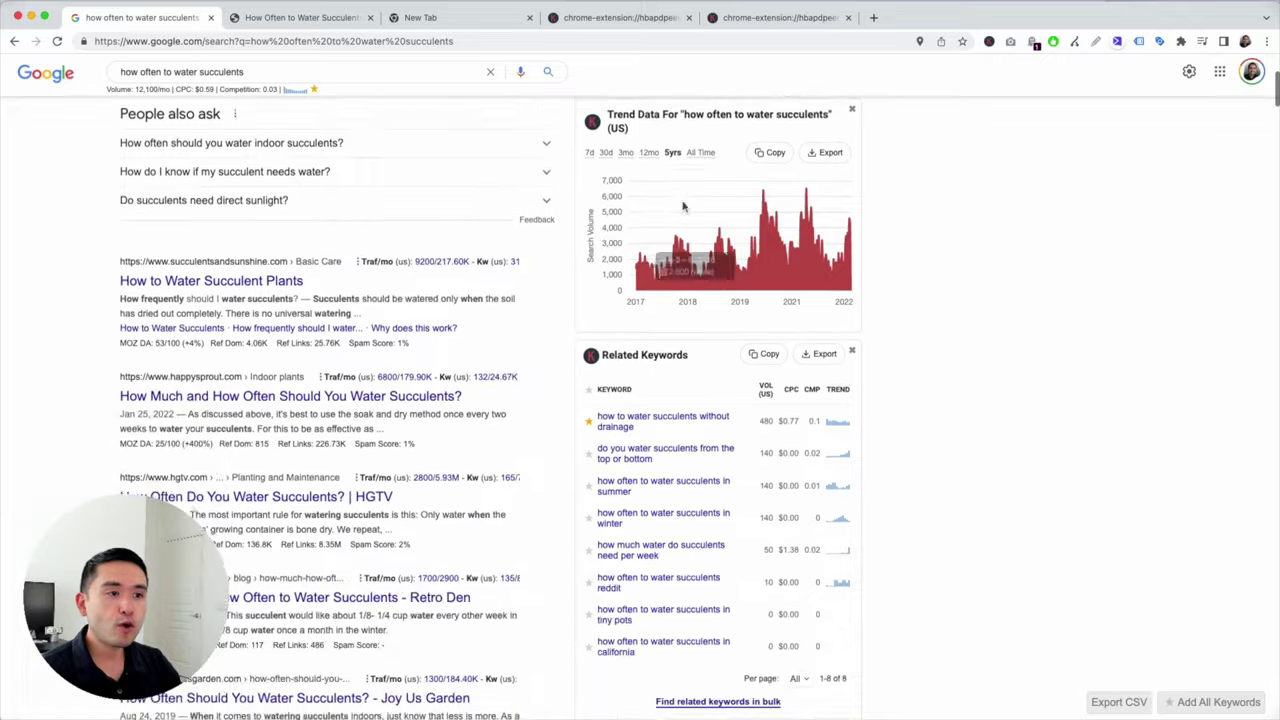
pyautogui.scroll(-2, 670, 250)
pyautogui.scroll(-4, 680, 457)
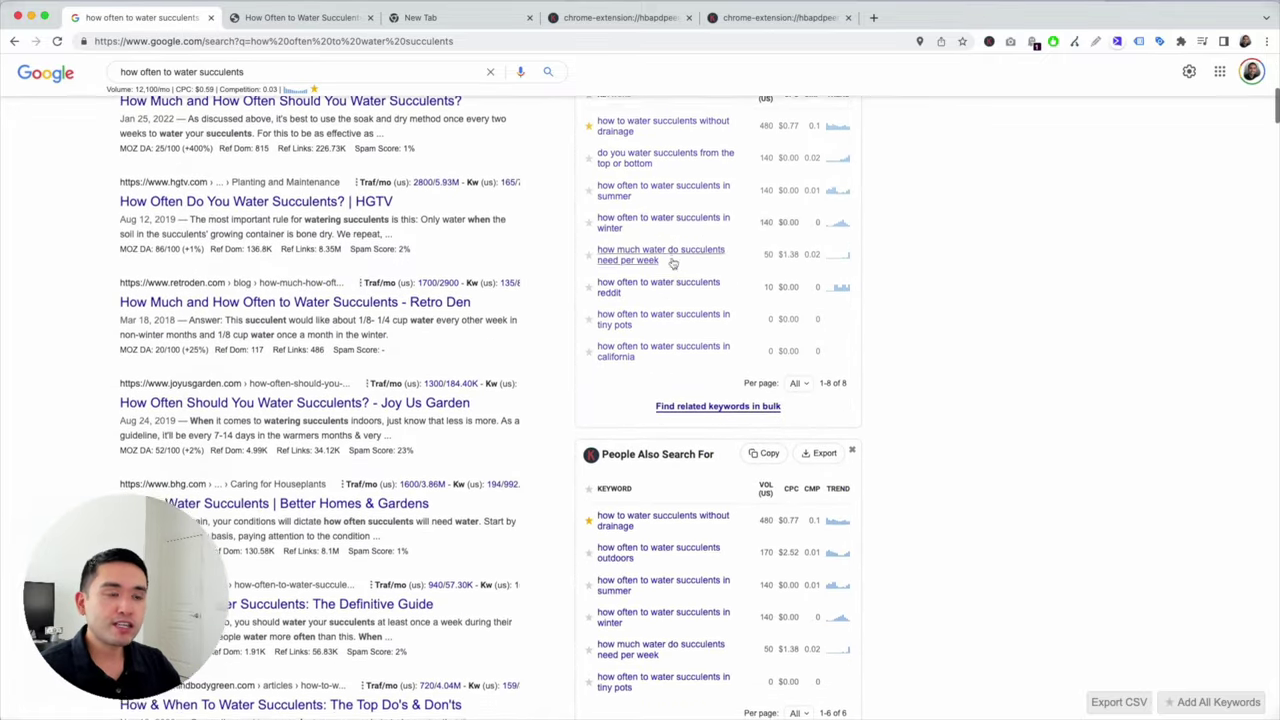
pyautogui.scroll(-1, 668, 330)
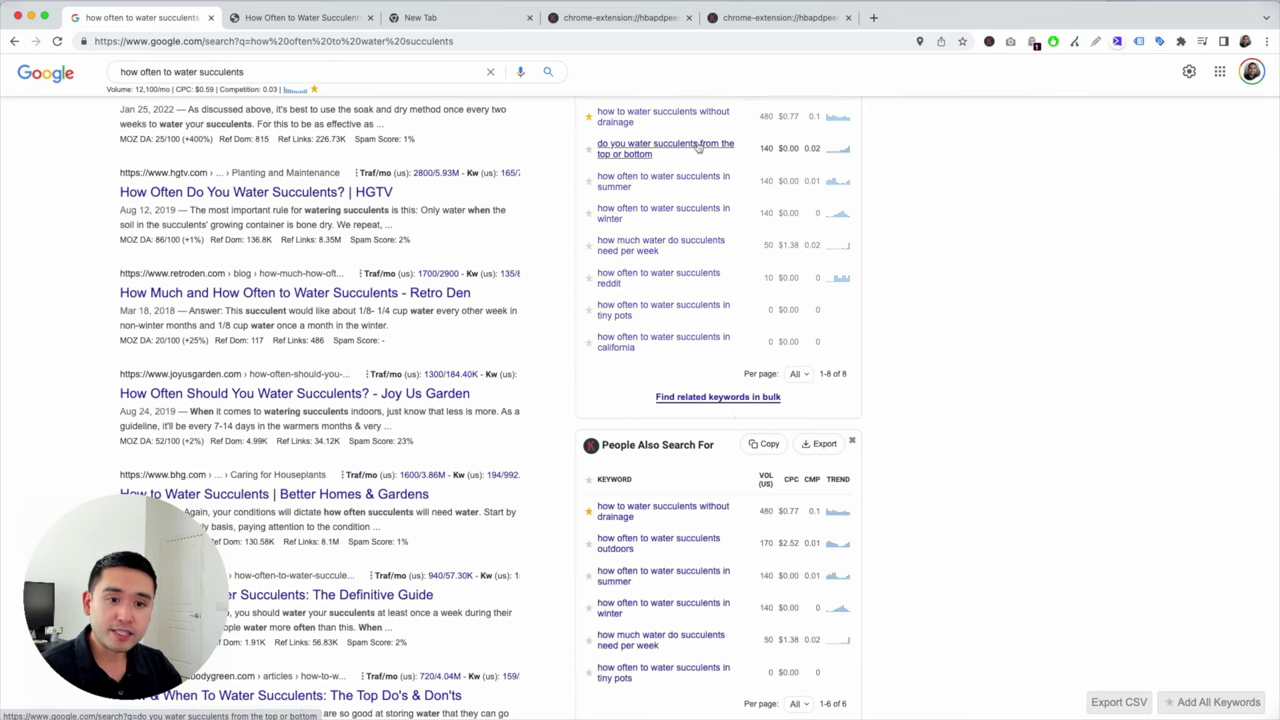
pyautogui.scroll(5, 666, 315)
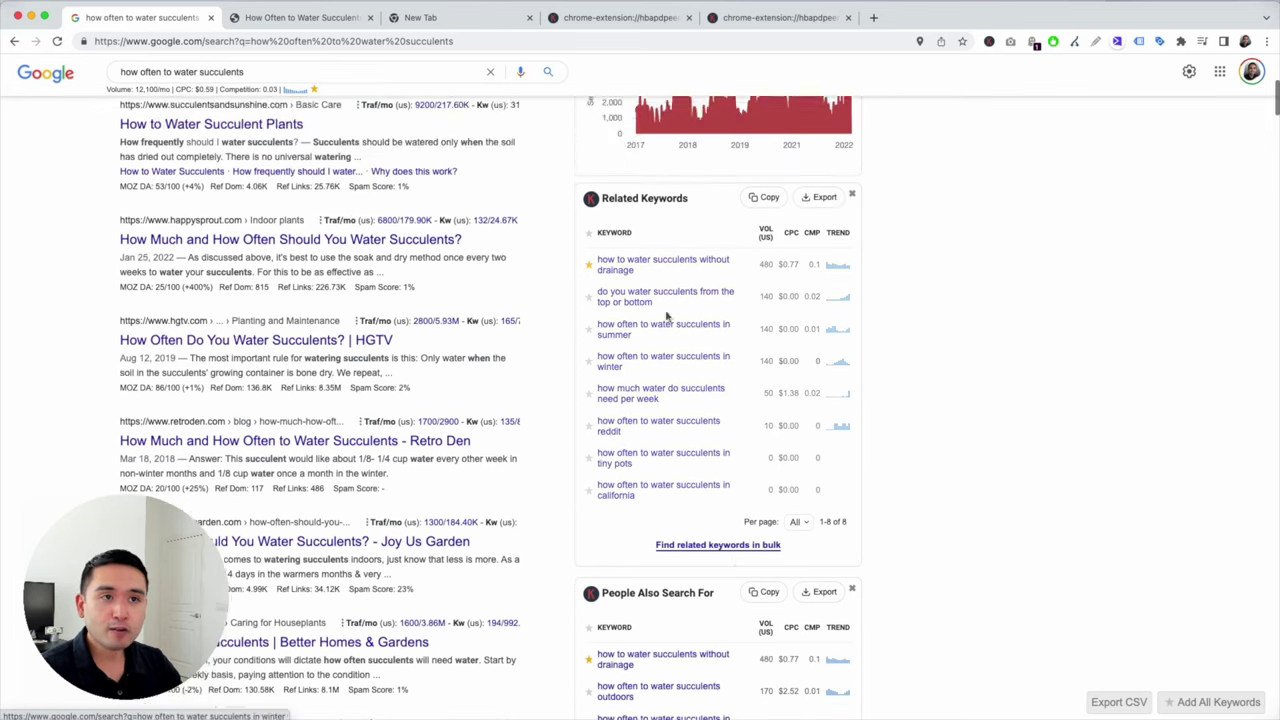
pyautogui.scroll(1, 413, 277)
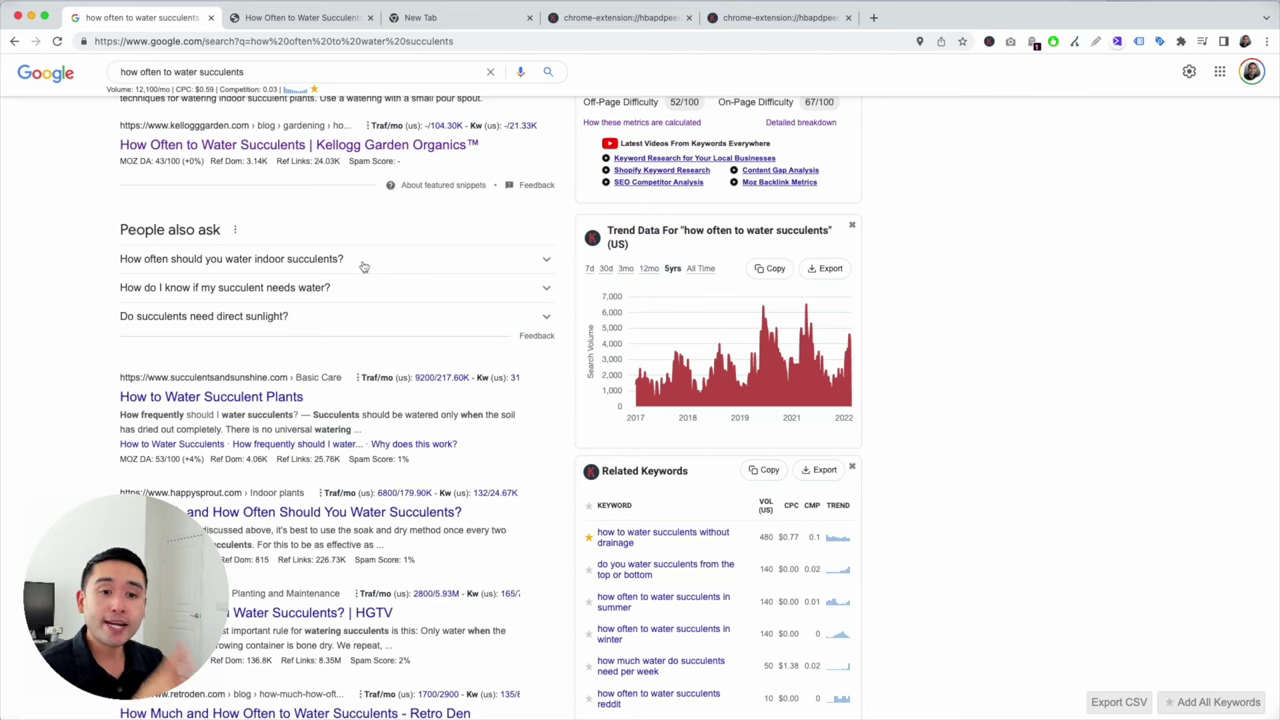
# Step: Return to the Kellogg Garden article's ranking keywords and review the list back up to its page summary
pyautogui.click(770, 17)
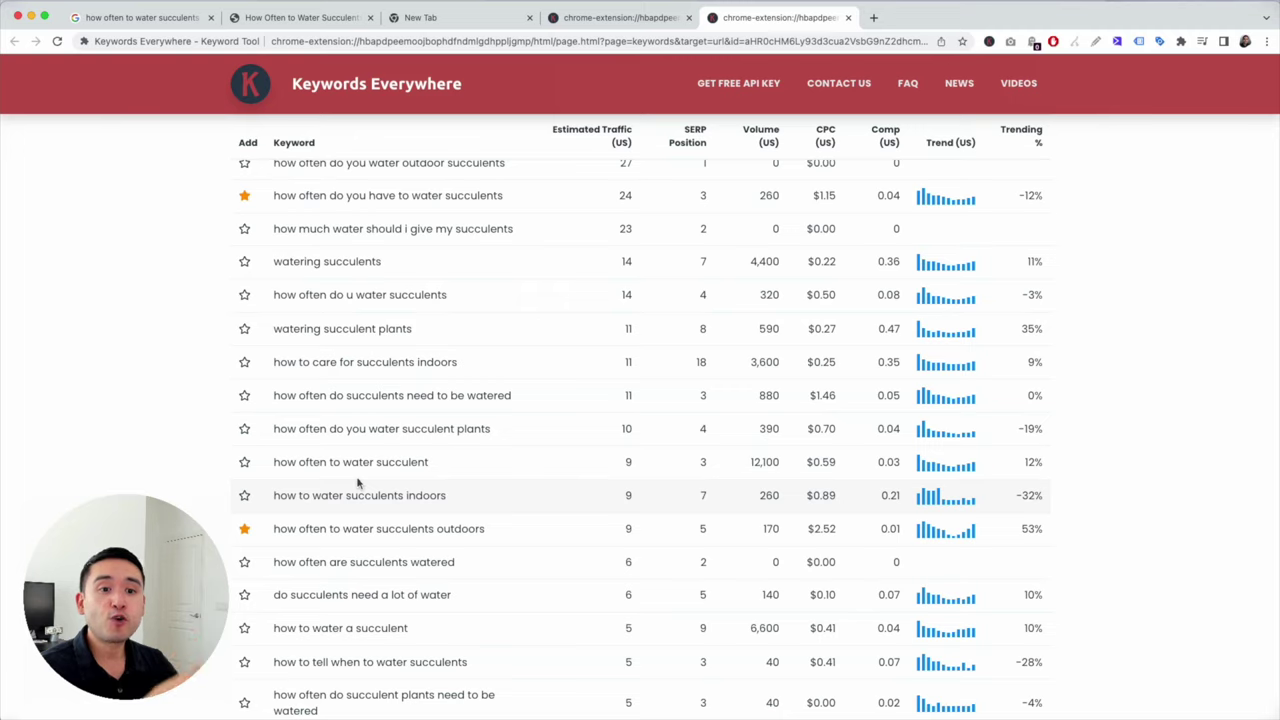
pyautogui.scroll(7, 358, 483)
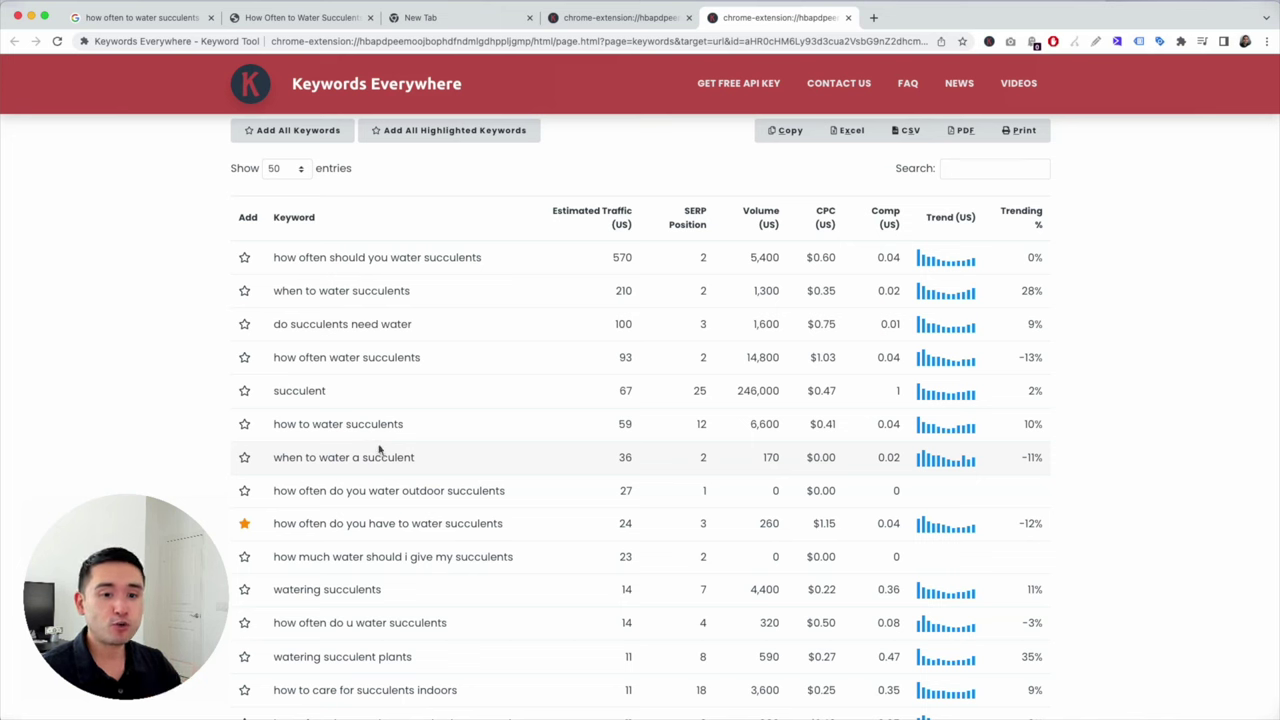
pyautogui.scroll(3, 533, 184)
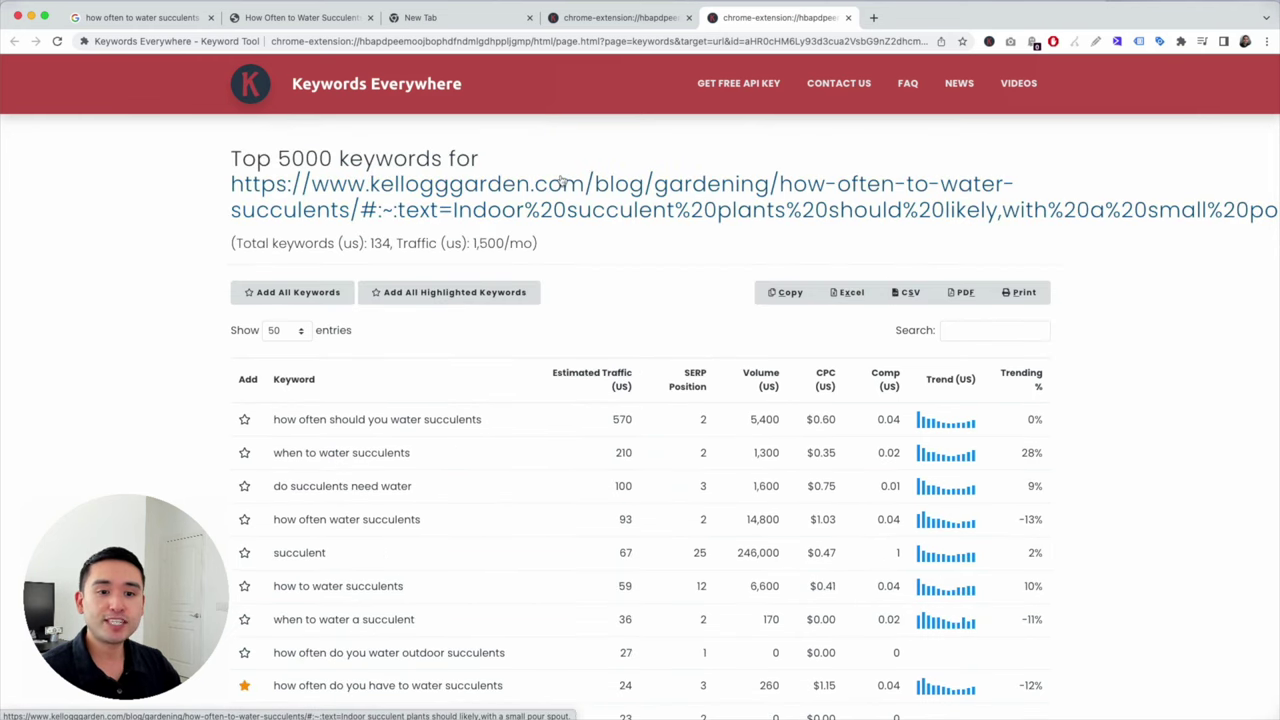